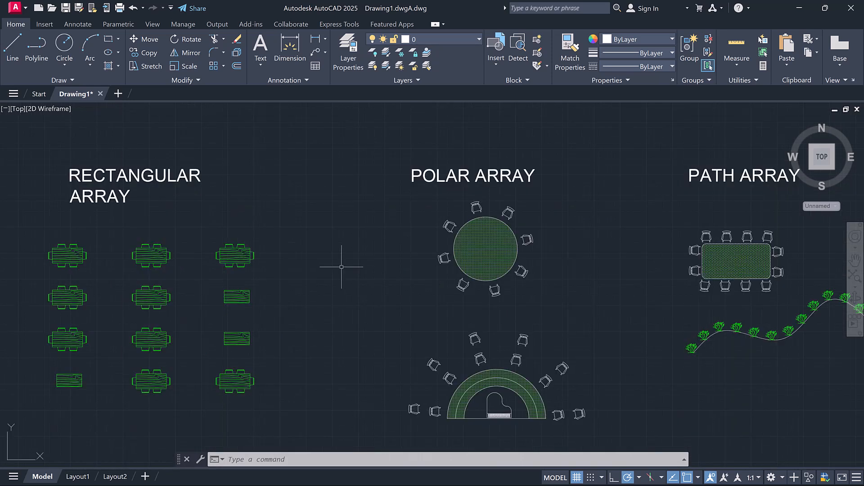
# Examine the rectangular, polar and path array examples in the sample drawing.
pyautogui.scroll(-2, 342, 267)
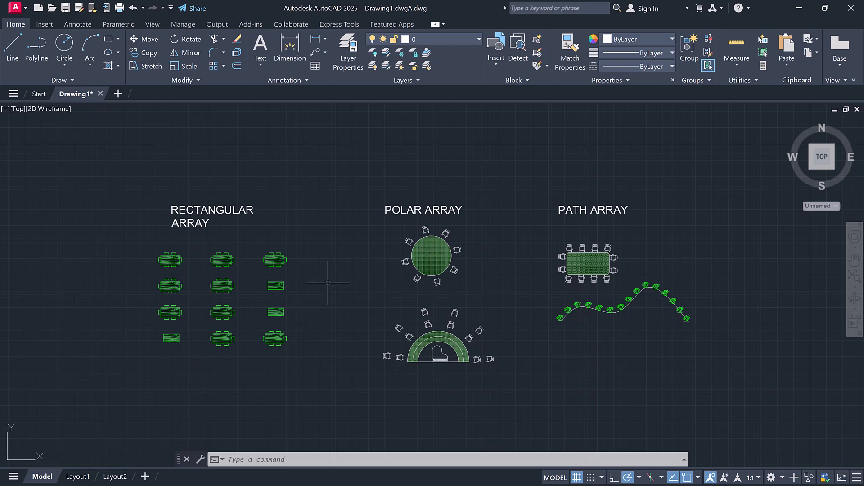
pyautogui.scroll(2, 329, 281)
pyautogui.scroll(-2, 329, 280)
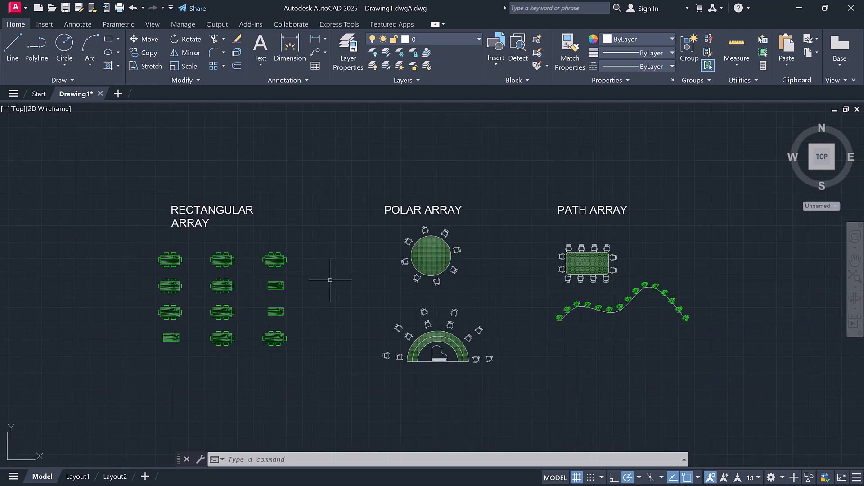
pyautogui.scroll(-2, 330, 280)
pyautogui.scroll(2, 330, 280)
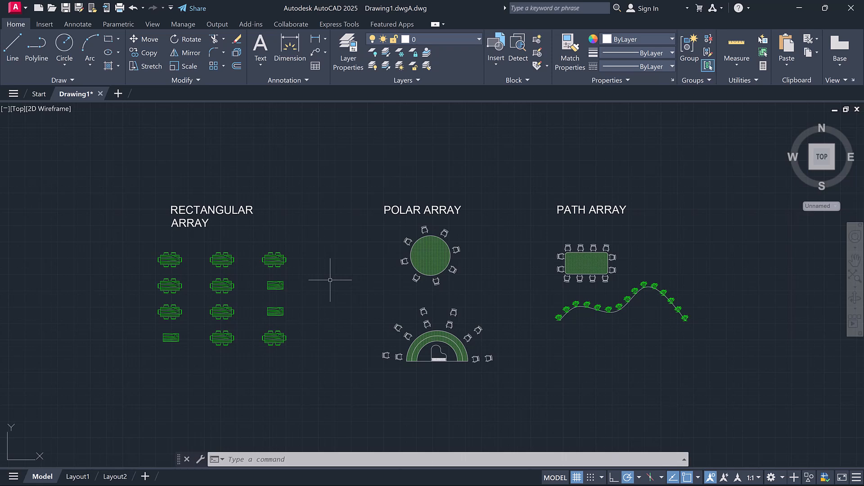
pyautogui.scroll(2, 330, 280)
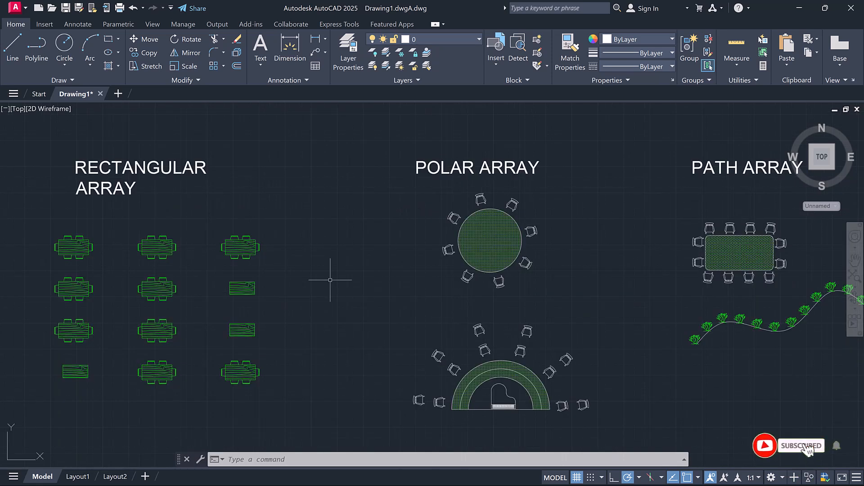
pyautogui.scroll(-2, 330, 280)
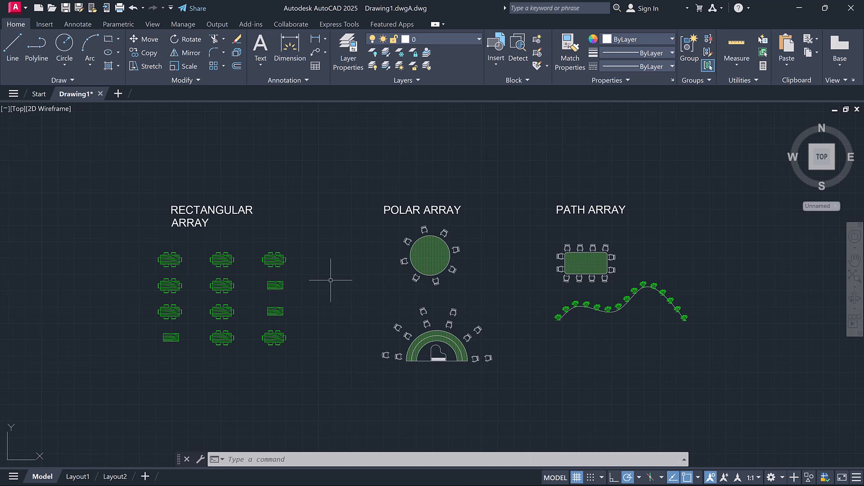
pyautogui.scroll(-2, 331, 280)
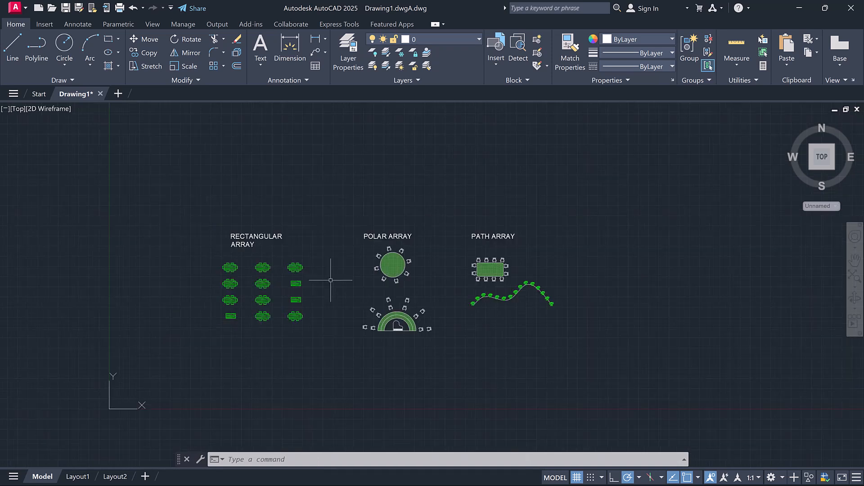
pyautogui.scroll(4, 331, 280)
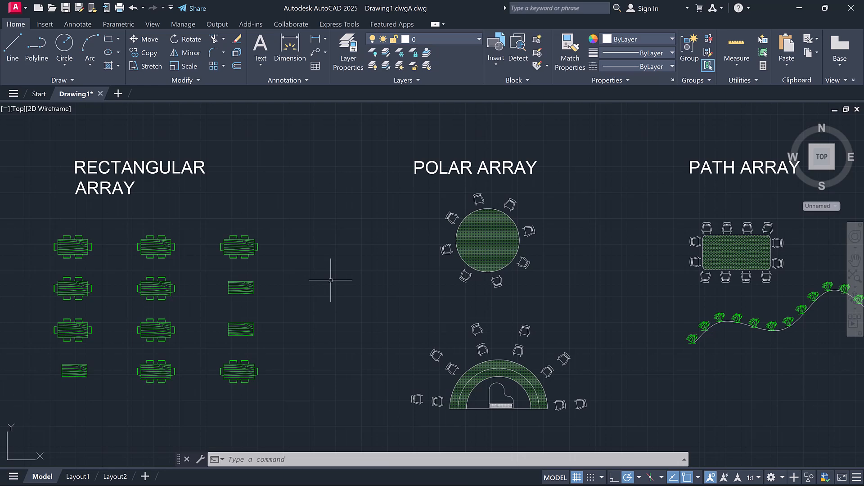
pyautogui.scroll(-2, 330, 280)
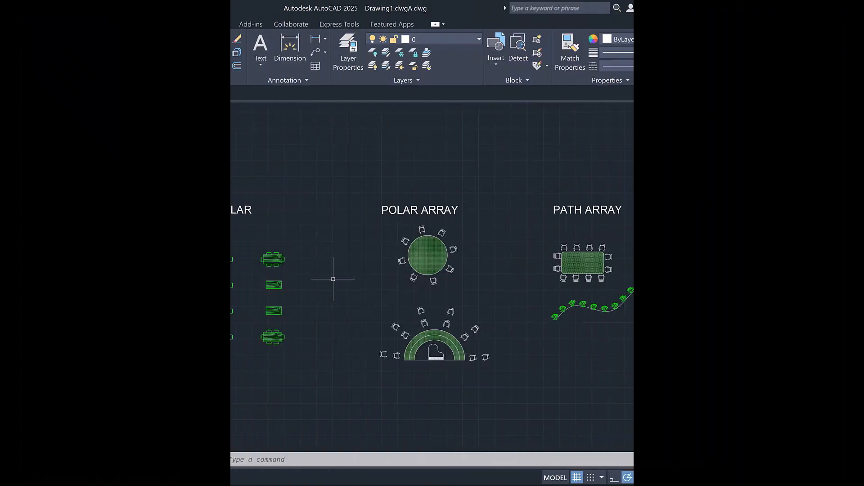
pyautogui.scroll(-2, 333, 279)
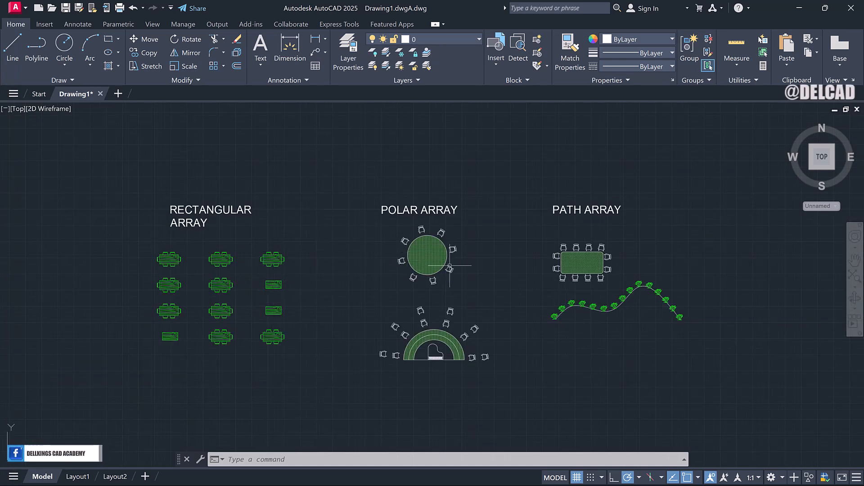
pyautogui.scroll(2, 322, 276)
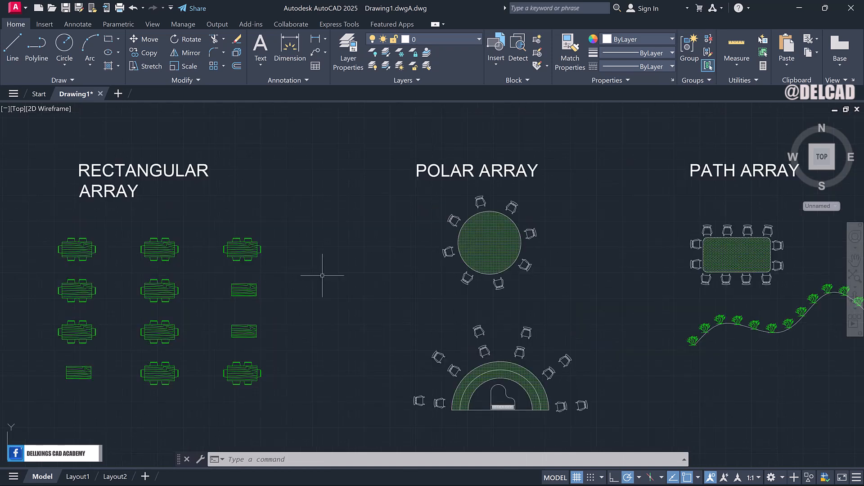
pyautogui.scroll(-2, 322, 276)
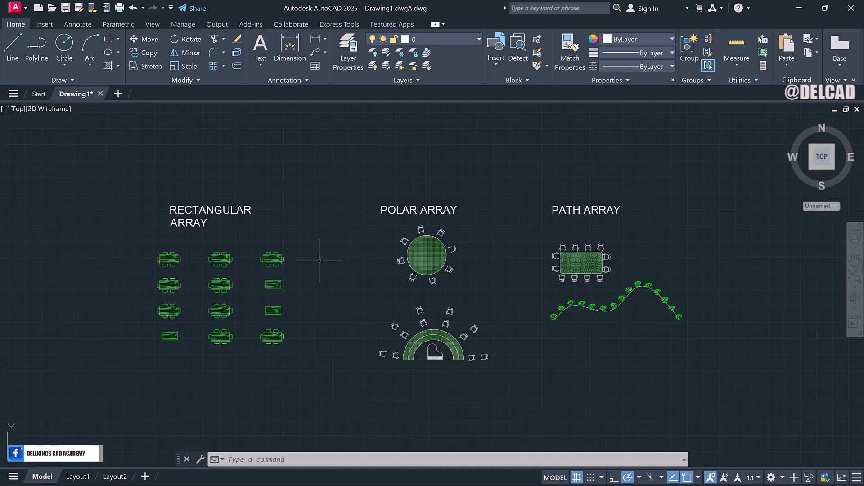
# Create a new drawing and open DesignCenter with the ADC command.
pyautogui.click(119, 93)
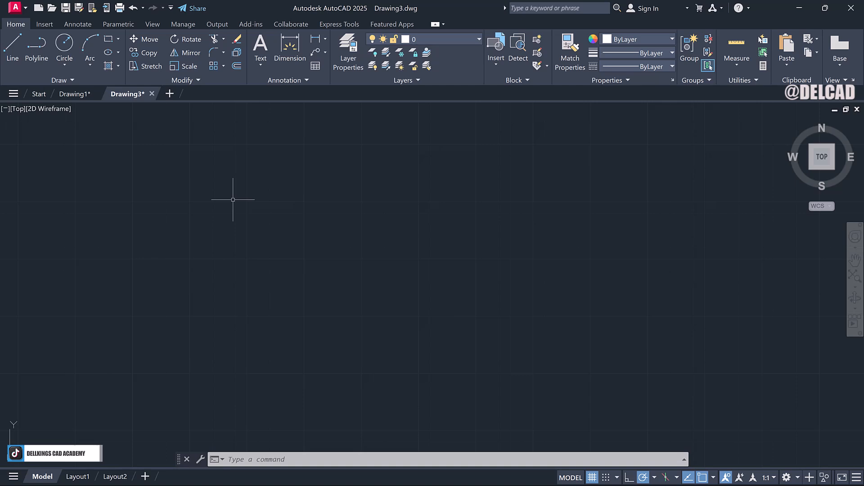
pyautogui.write('adc')
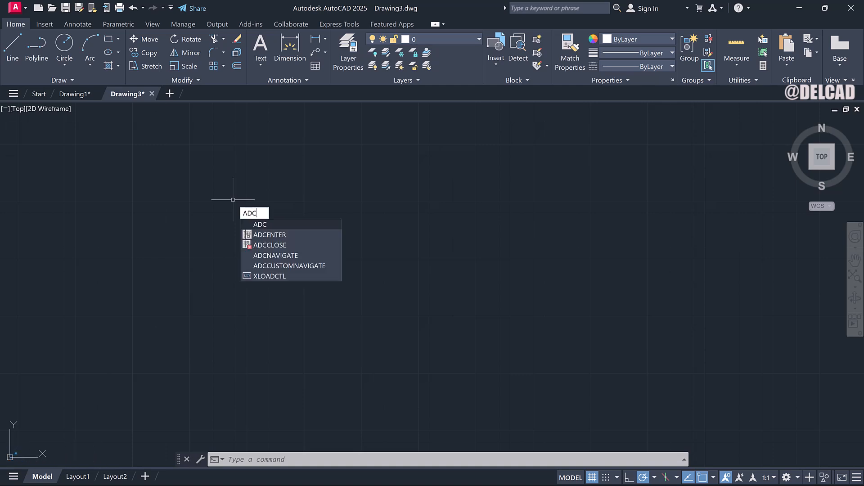
pyautogui.press('Return')
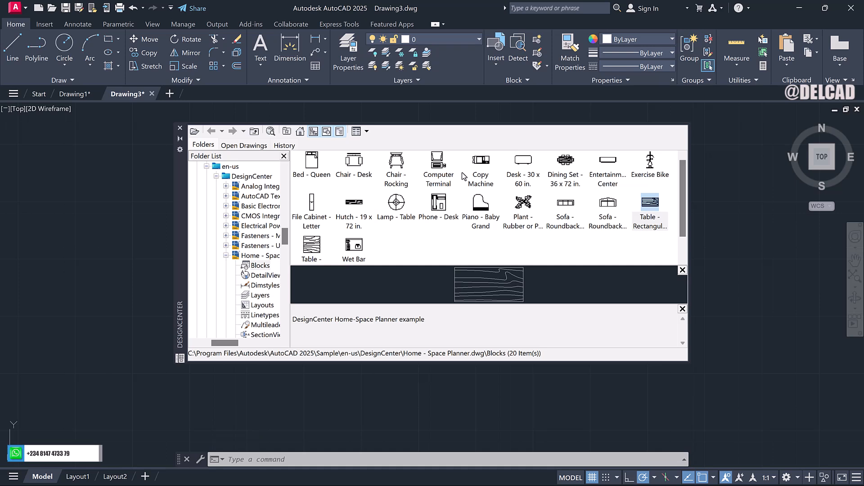
# Insert the Chair - Rocking and Plant - Rubber blocks from the Home - Space Planner blocks into the drawing.
pyautogui.click(400, 172)
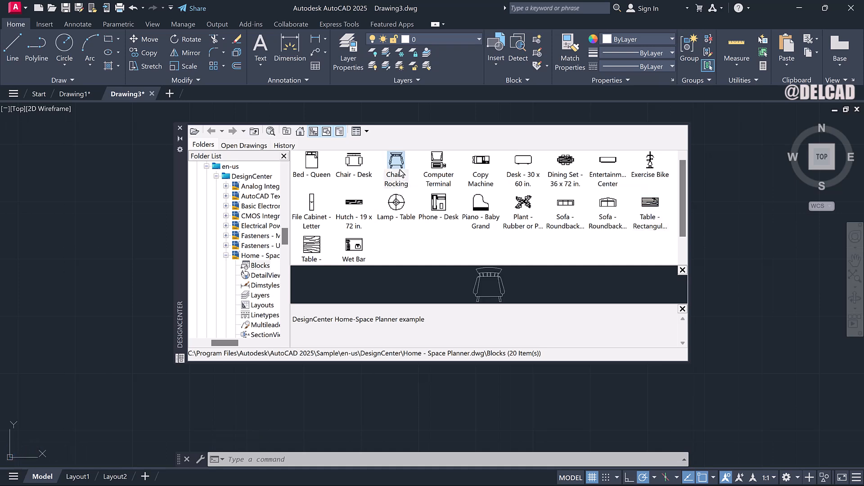
pyautogui.click(399, 170)
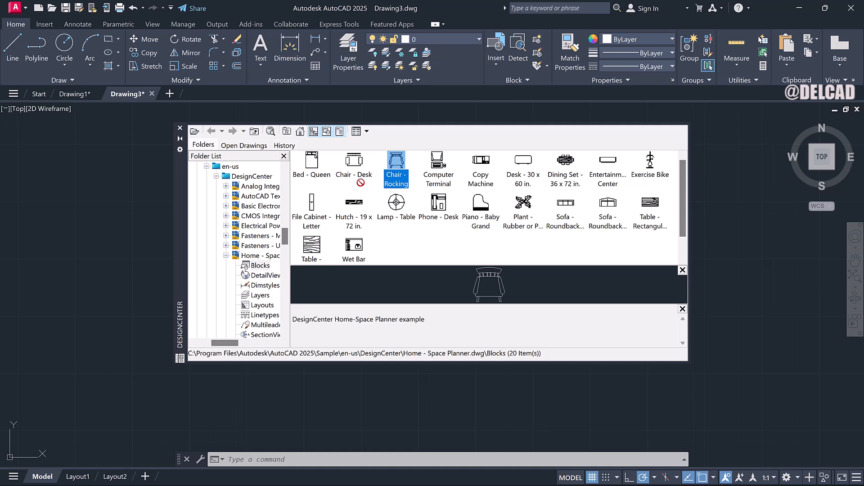
pyautogui.moveTo(166, 230); pyautogui.dragTo(139, 239)
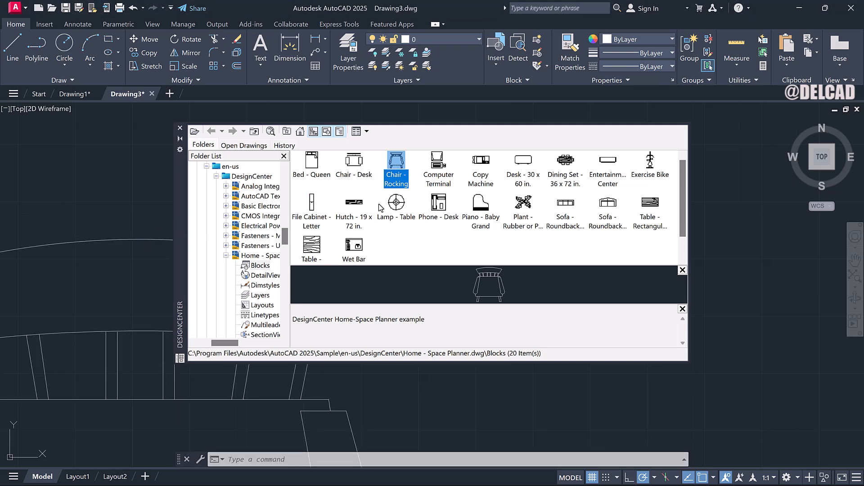
pyautogui.click(523, 206)
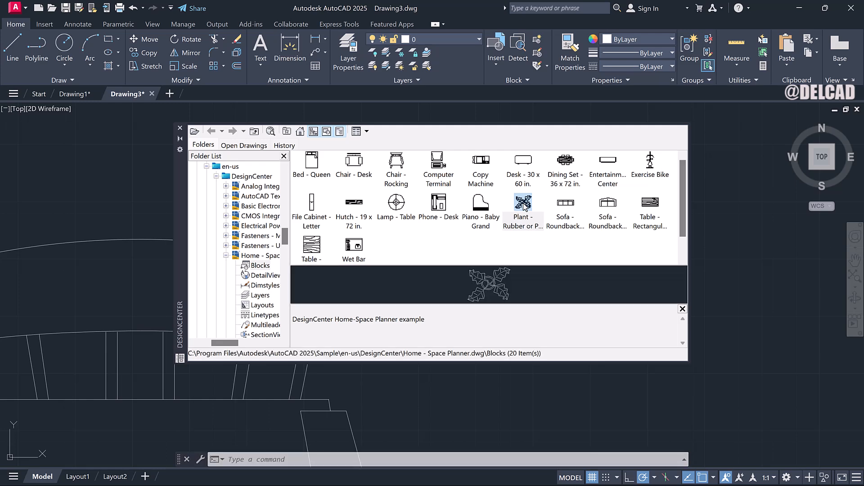
pyautogui.moveTo(666, 315); pyautogui.dragTo(748, 361)
# Insert the Table - Rectangular Woodgrain, Dining Set - 36 x 72 in. and Piano - Baby Grand blocks, and close DesignCenter.
pyautogui.click(645, 208)
pyautogui.moveTo(647, 226); pyautogui.dragTo(537, 428)
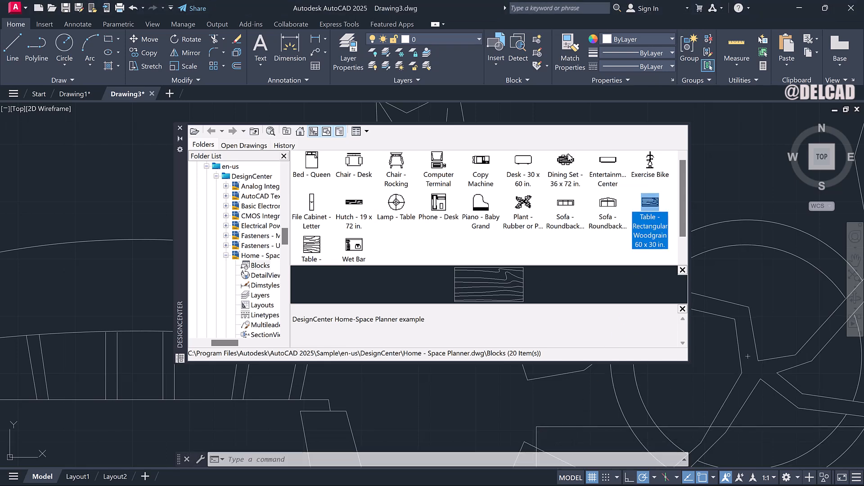
pyautogui.click(568, 158)
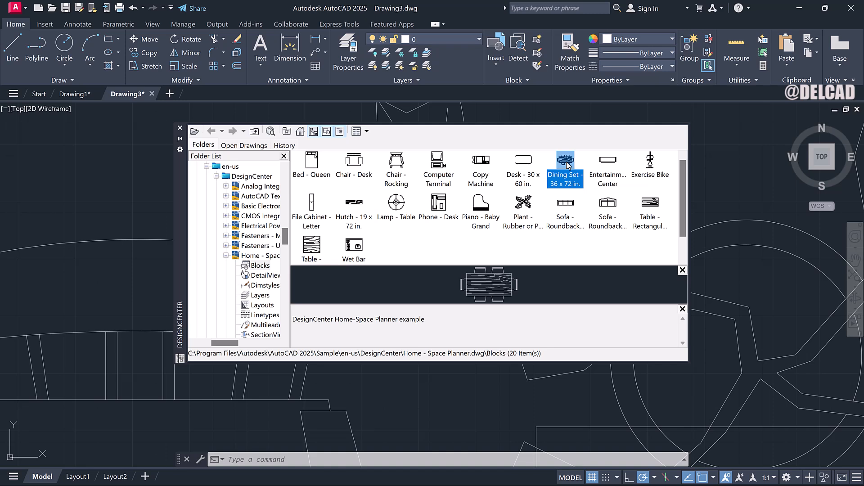
pyautogui.moveTo(491, 319); pyautogui.dragTo(441, 401)
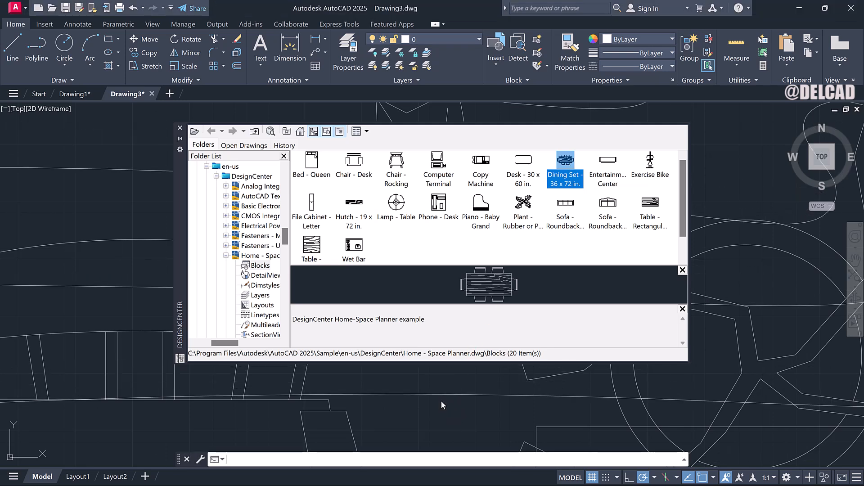
pyautogui.click(480, 208)
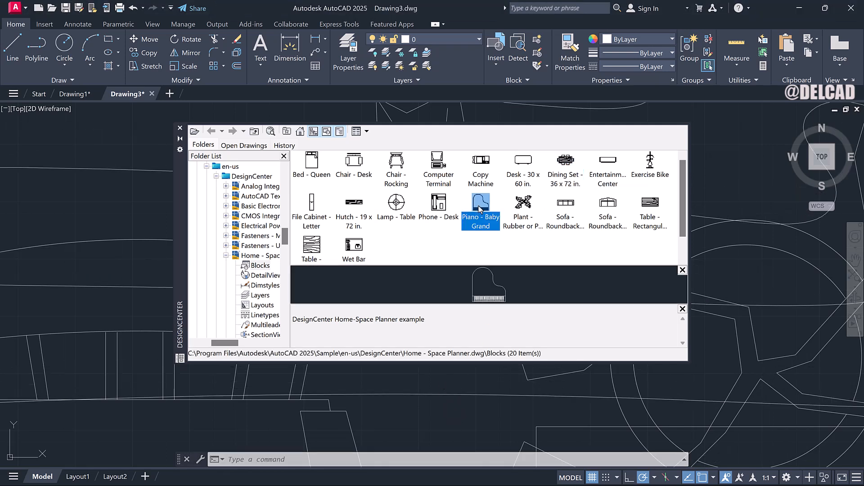
pyautogui.moveTo(449, 338); pyautogui.dragTo(428, 409)
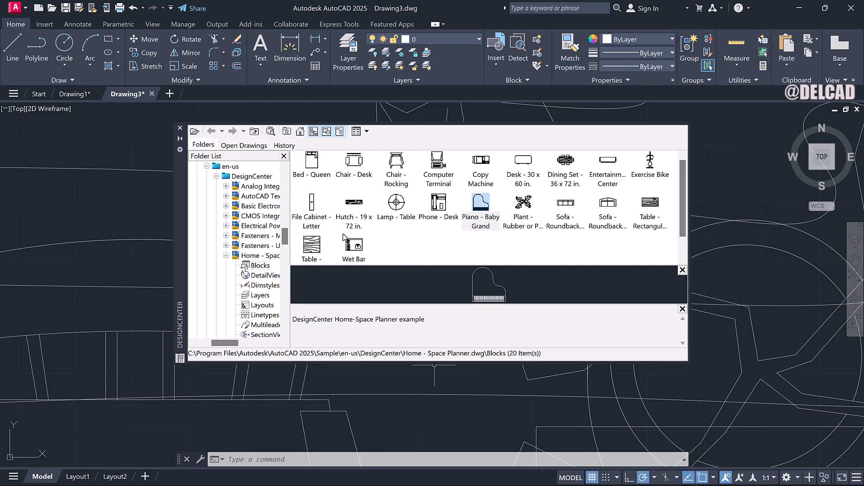
pyautogui.click(180, 129)
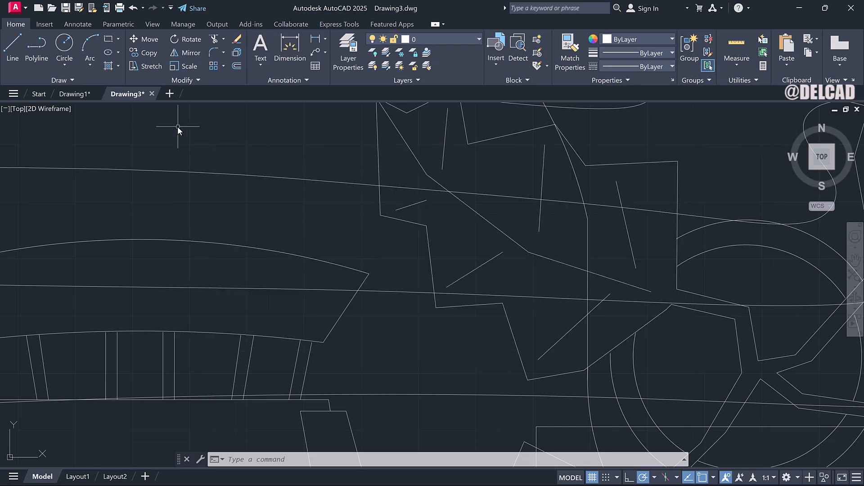
# Move the dining set block up and to the right, clear of the other inserted blocks.
pyautogui.scroll(-4, 329, 231)
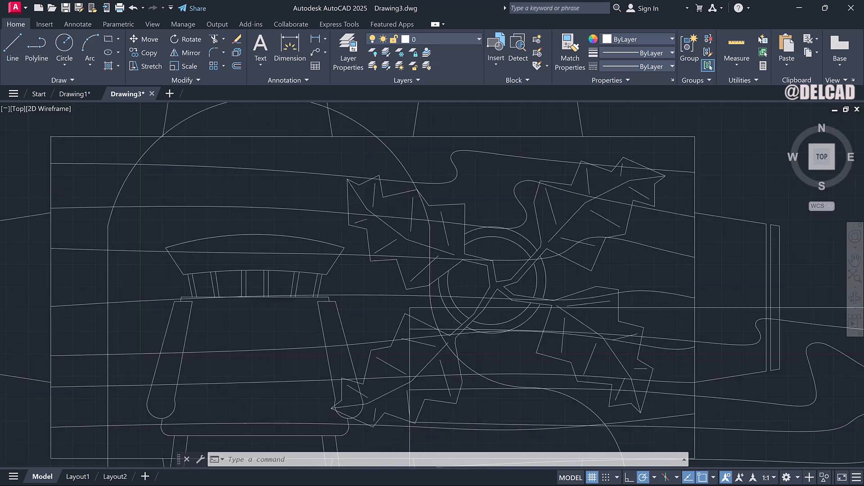
pyautogui.scroll(-5, 329, 231)
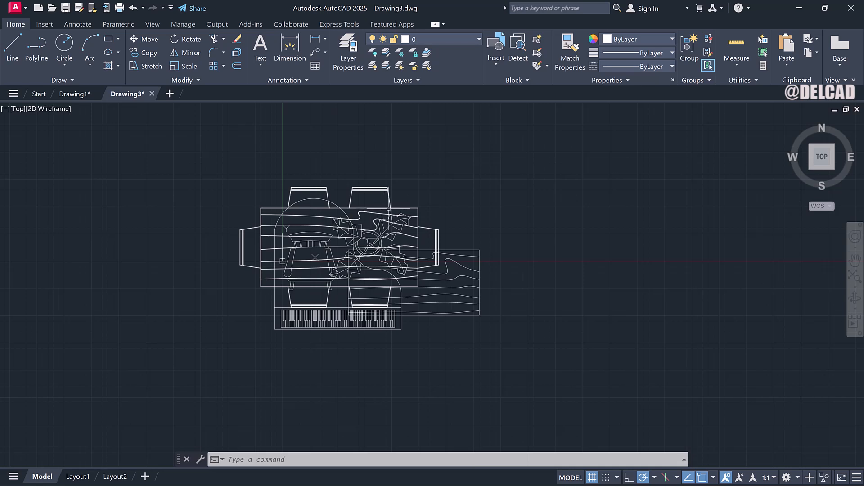
pyautogui.click(399, 208)
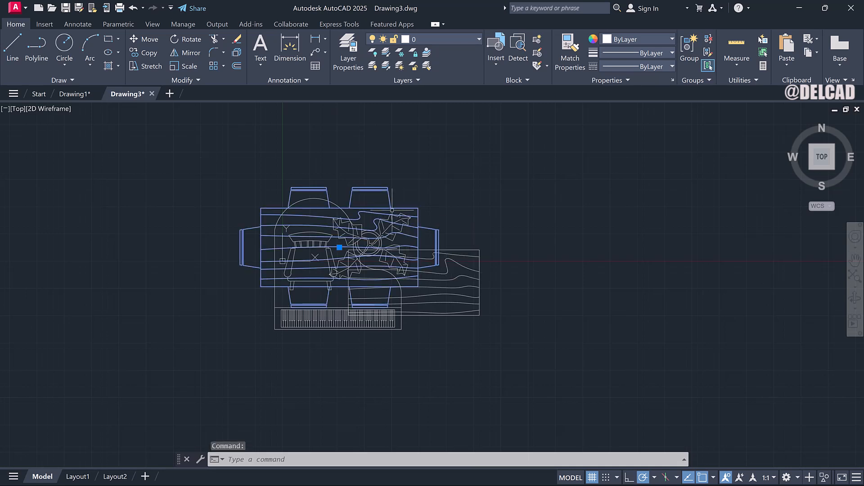
pyautogui.rightClick(353, 166)
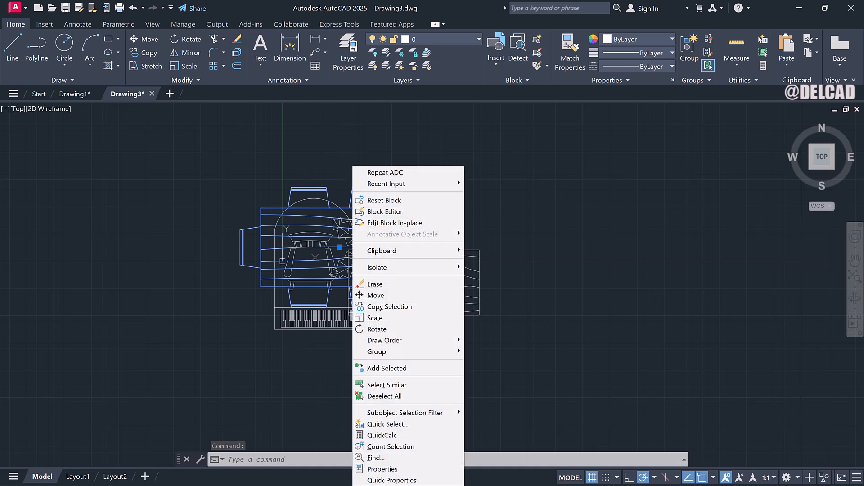
pyautogui.click(388, 297)
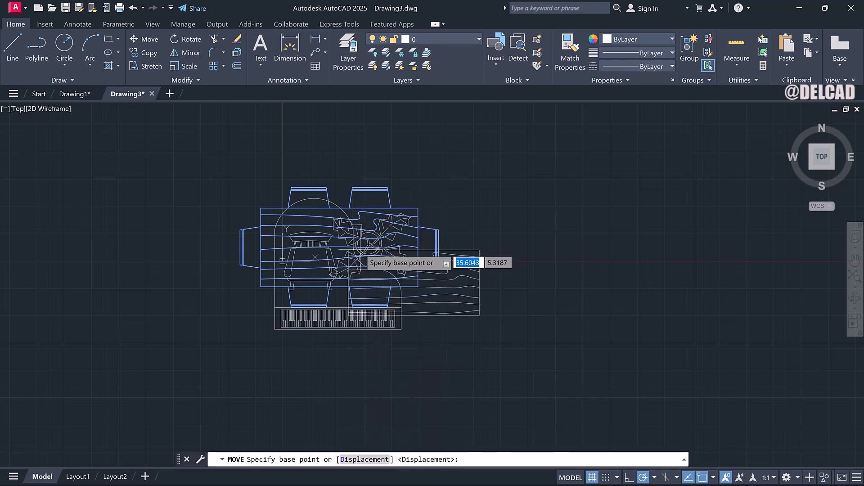
pyautogui.click(368, 238)
pyautogui.click(640, 180)
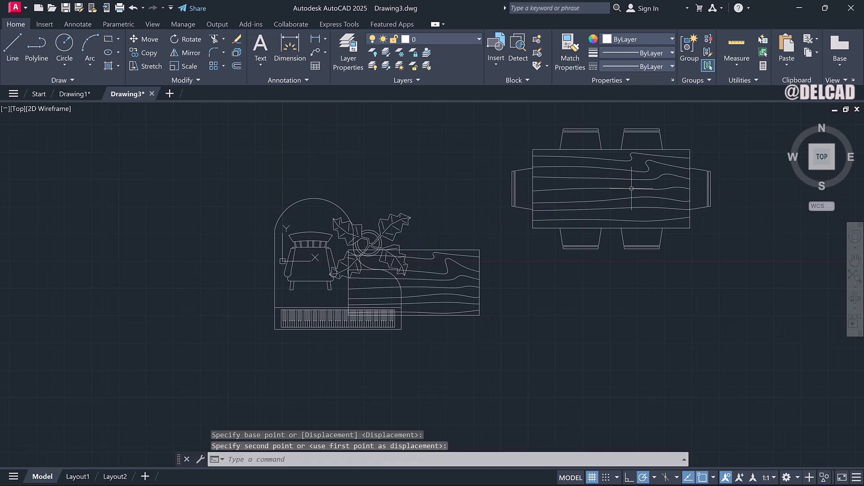
# Move the rectangular woodgrain table block down below the dining set.
pyautogui.click(468, 263)
pyautogui.click(469, 264)
pyautogui.click(469, 252)
pyautogui.click(471, 249)
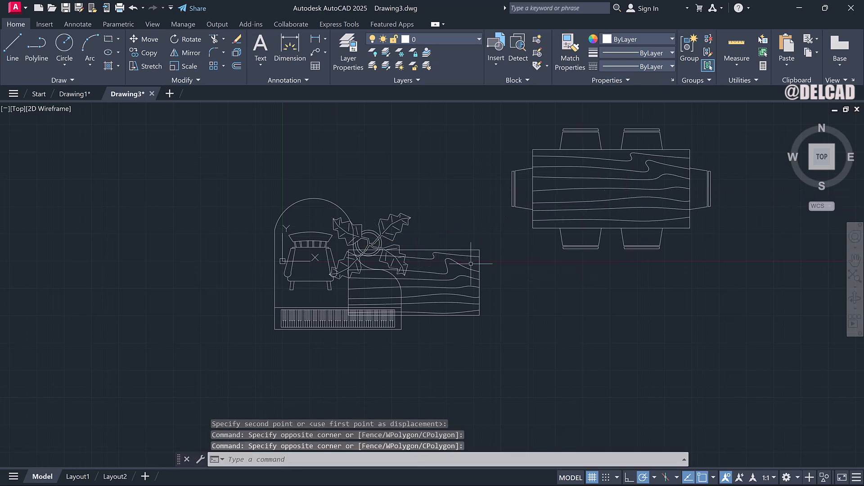
pyautogui.click(471, 259)
pyautogui.click(347, 247)
pyautogui.rightClick(468, 261)
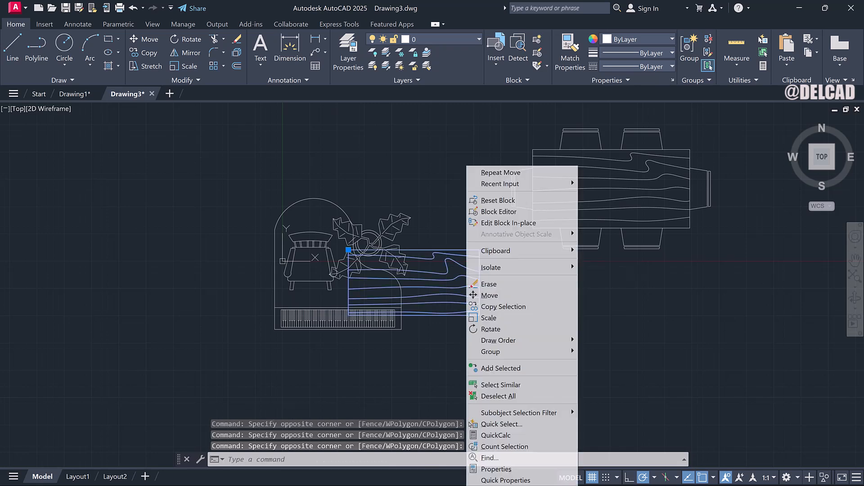
pyautogui.click(490, 296)
pyautogui.click(464, 276)
pyautogui.click(643, 343)
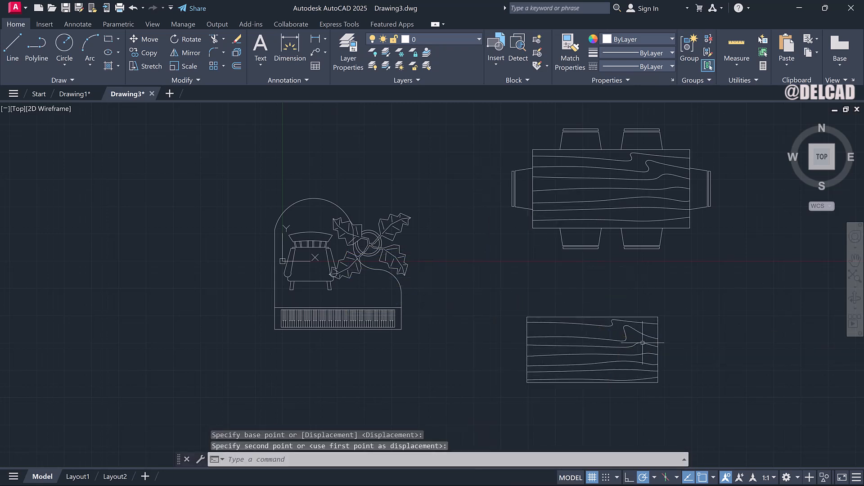
# Select the grand piano block and move it to the left of the rocking chair.
pyautogui.click(402, 299)
pyautogui.click(360, 257)
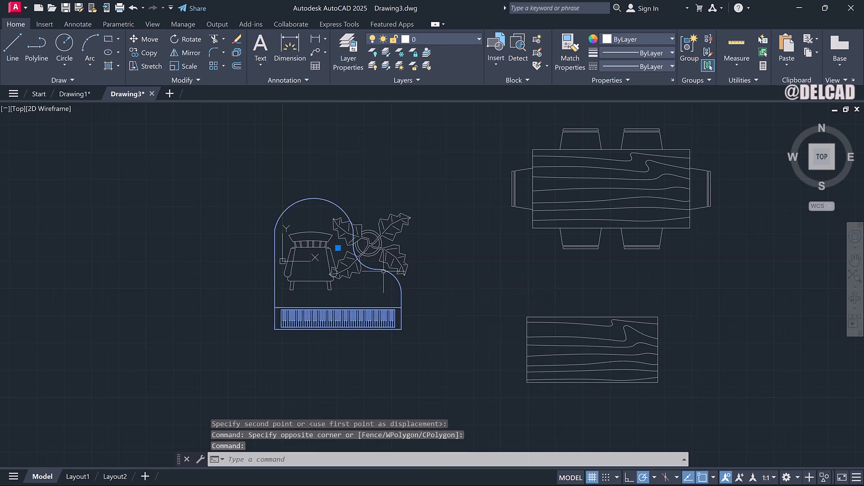
pyautogui.rightClick(382, 279)
pyautogui.click(400, 296)
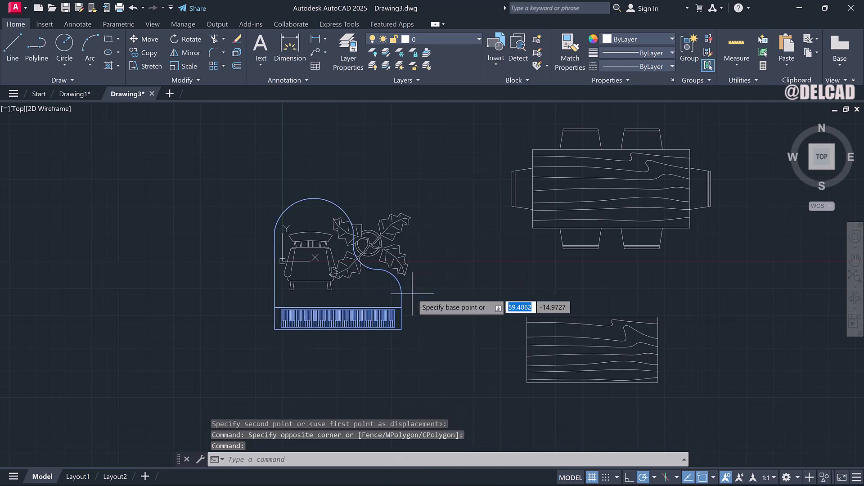
pyautogui.click(402, 305)
pyautogui.click(217, 356)
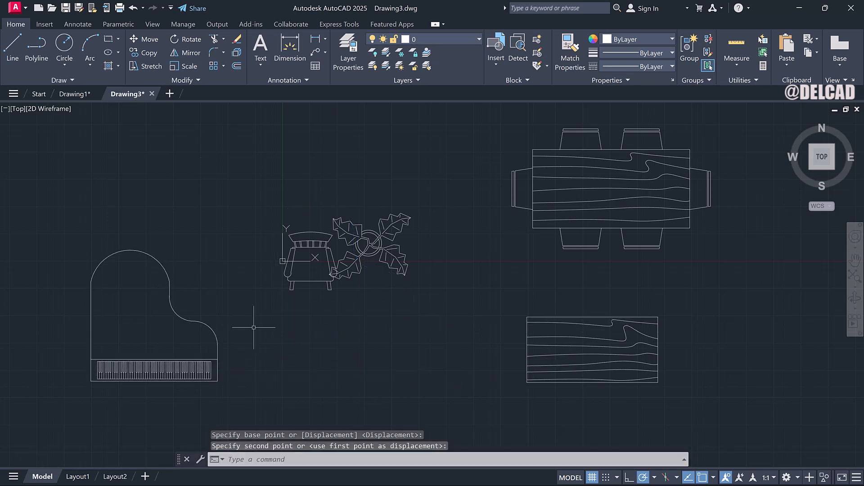
# Move the rubber plant block up, above the rocking chair.
pyautogui.click(371, 246)
pyautogui.rightClick(373, 247)
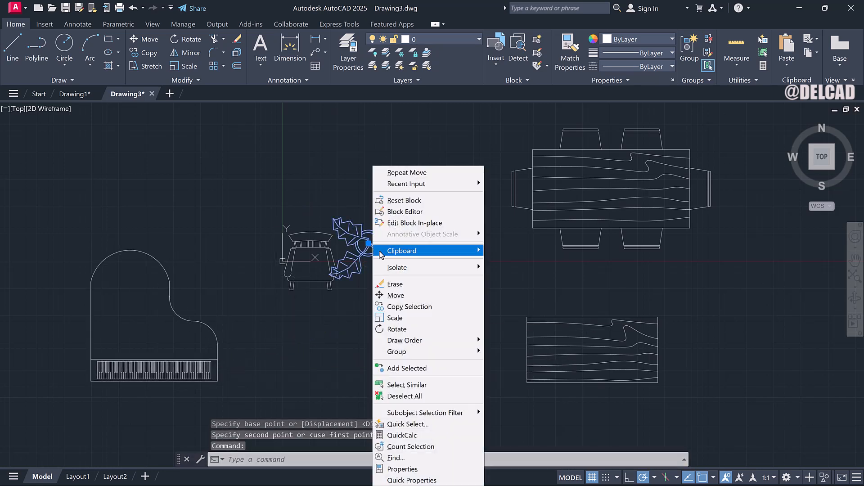
pyautogui.click(398, 295)
pyautogui.click(386, 258)
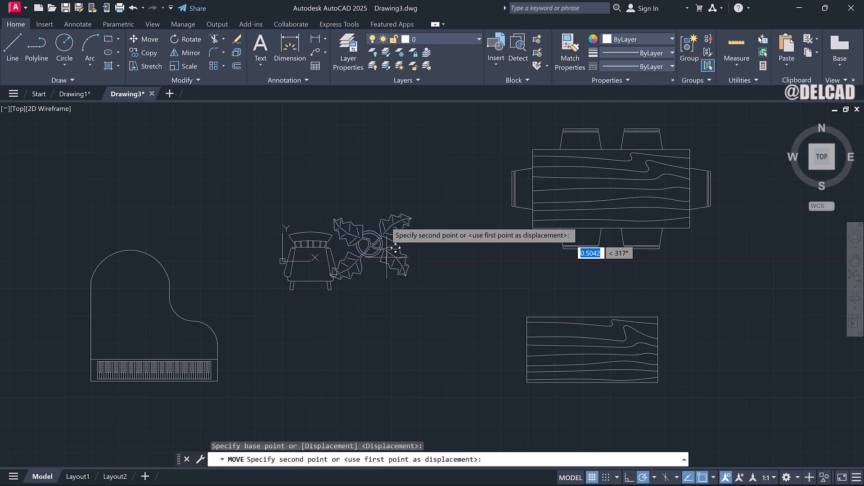
pyautogui.click(385, 181)
# Create a new layer Layer1 and set its color to green.
pyautogui.scroll(-2, 426, 282)
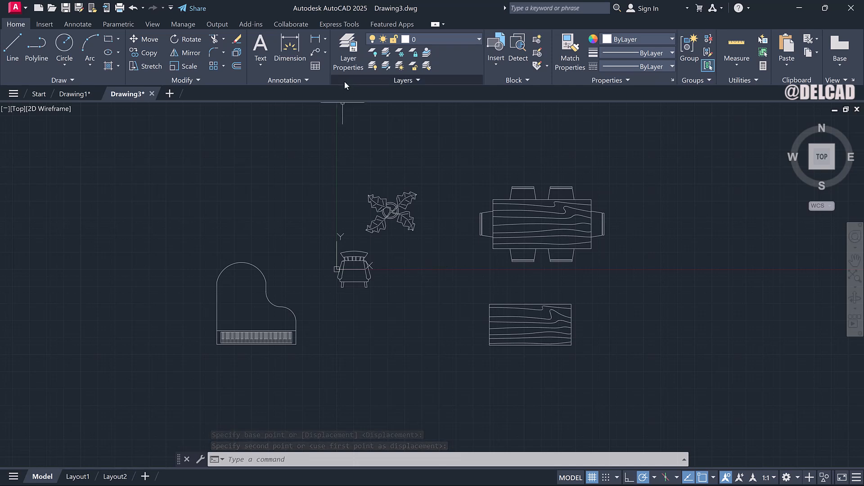
pyautogui.click(345, 67)
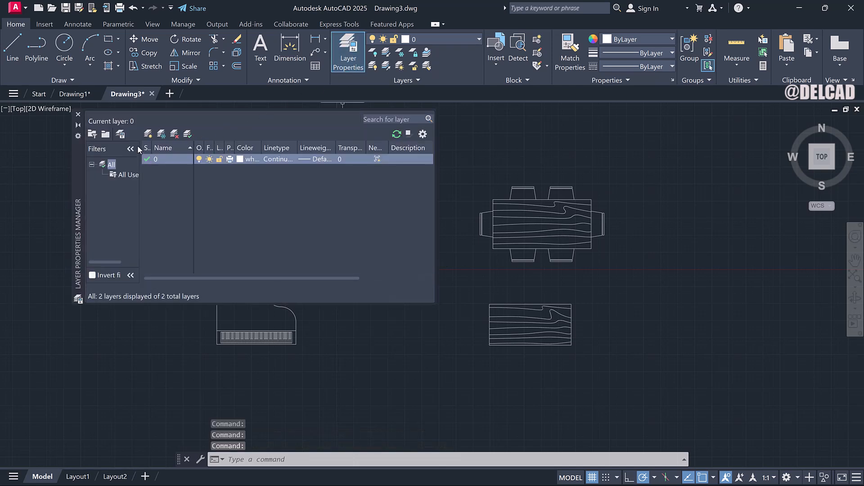
pyautogui.click(148, 135)
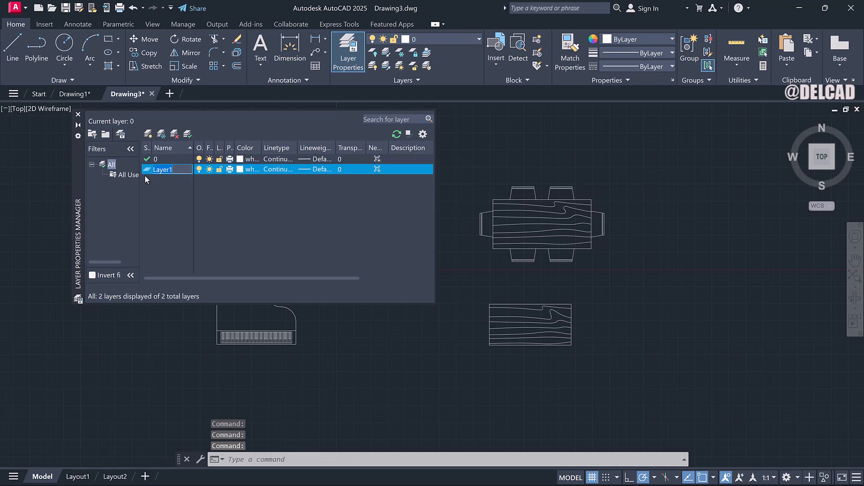
pyautogui.click(240, 170)
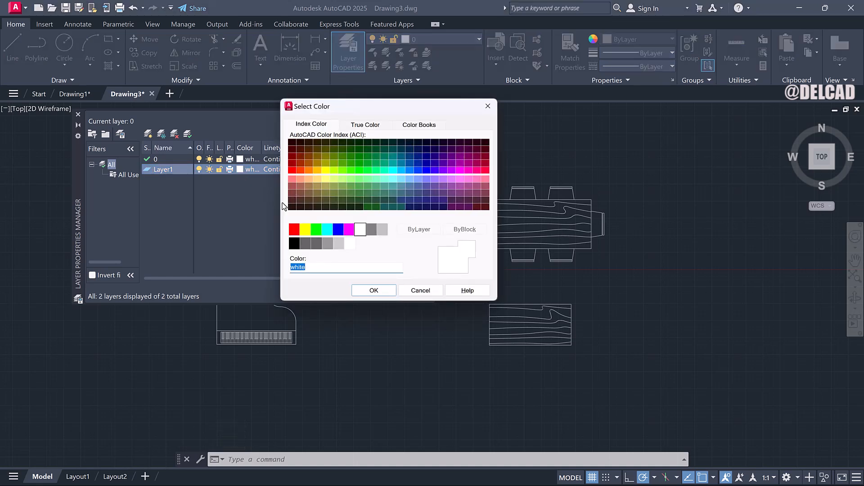
pyautogui.click(316, 230)
pyautogui.click(372, 291)
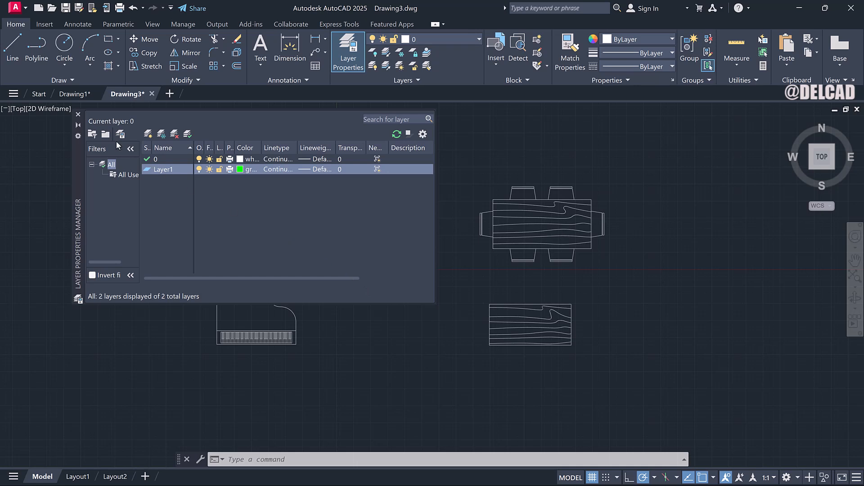
pyautogui.click(78, 115)
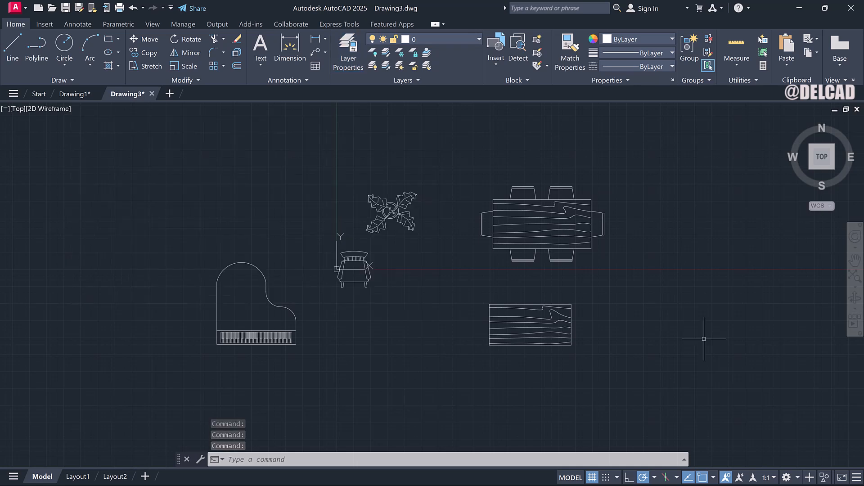
# Select all the furniture blocks and place them on Layer1.
pyautogui.click(682, 366)
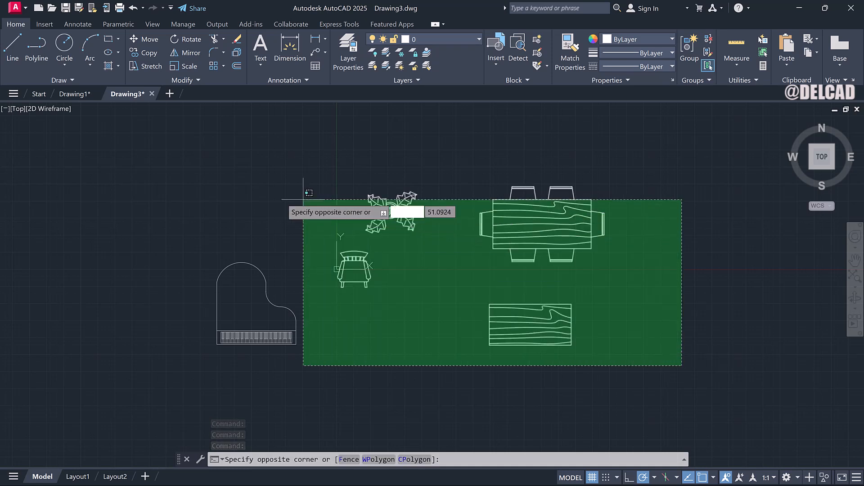
pyautogui.click(229, 186)
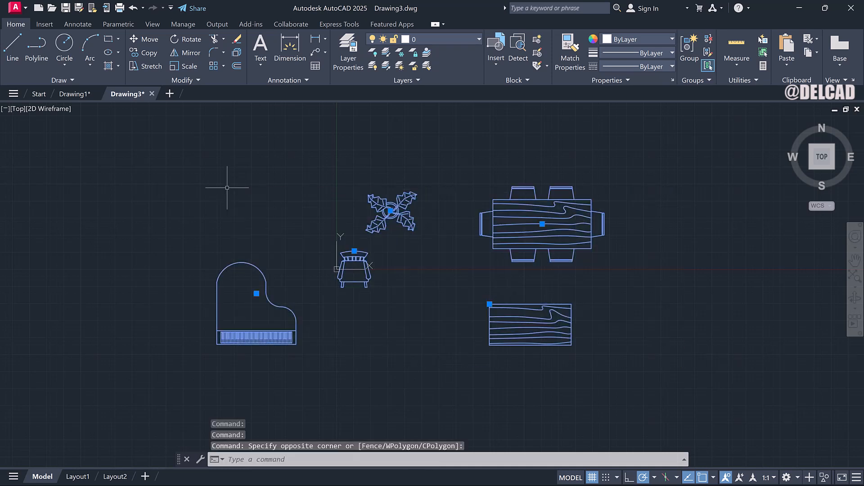
pyautogui.click(430, 41)
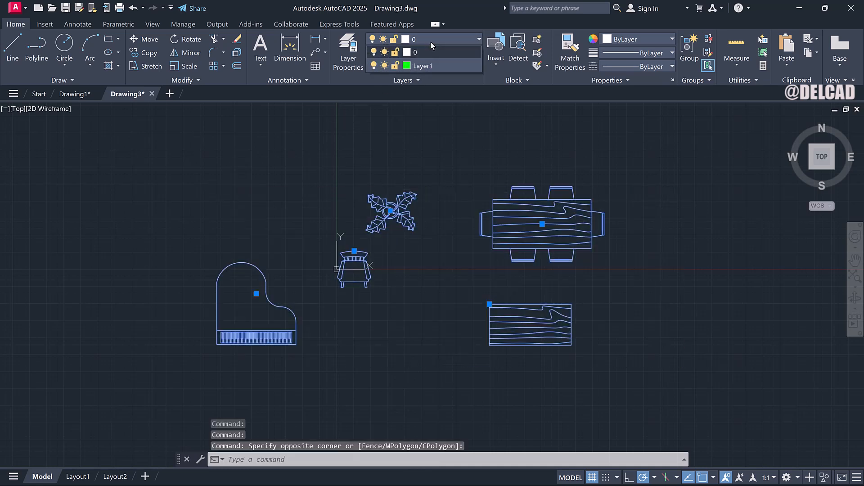
pyautogui.click(427, 69)
pyautogui.click(437, 149)
pyautogui.click(438, 149)
pyautogui.press('Escape')
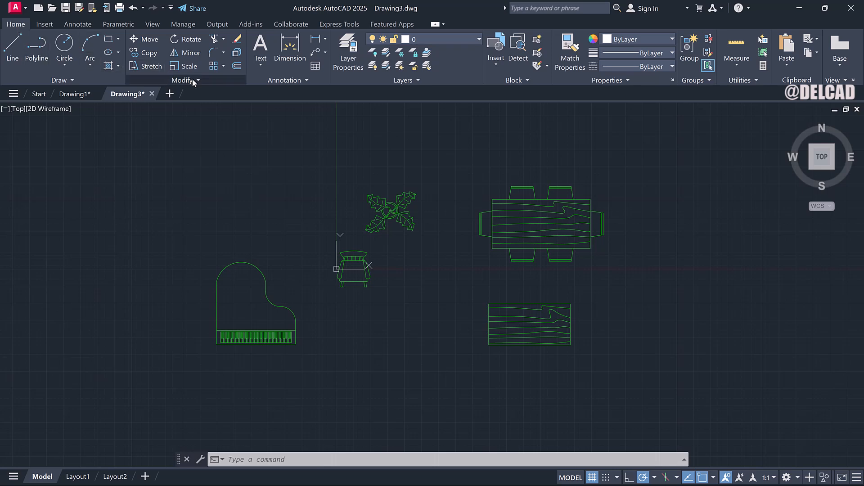
# Move the dining set block up and to the right.
pyautogui.click(224, 67)
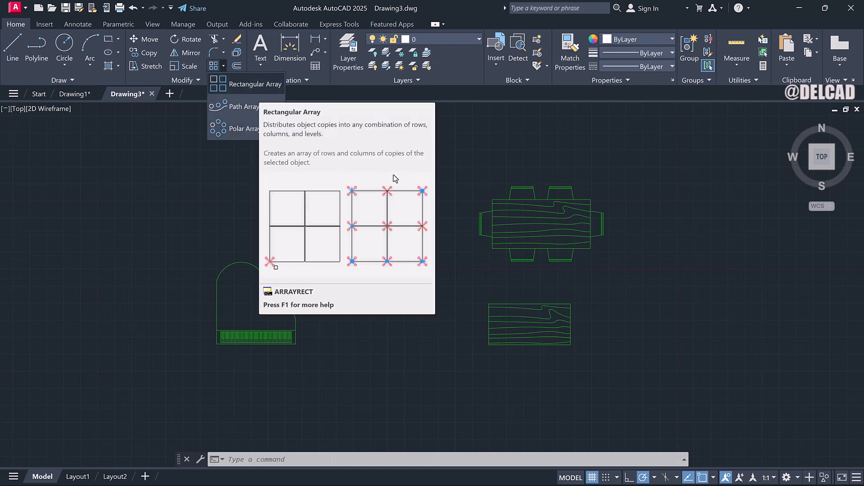
pyautogui.click(506, 230)
pyautogui.click(515, 212)
pyautogui.click(516, 200)
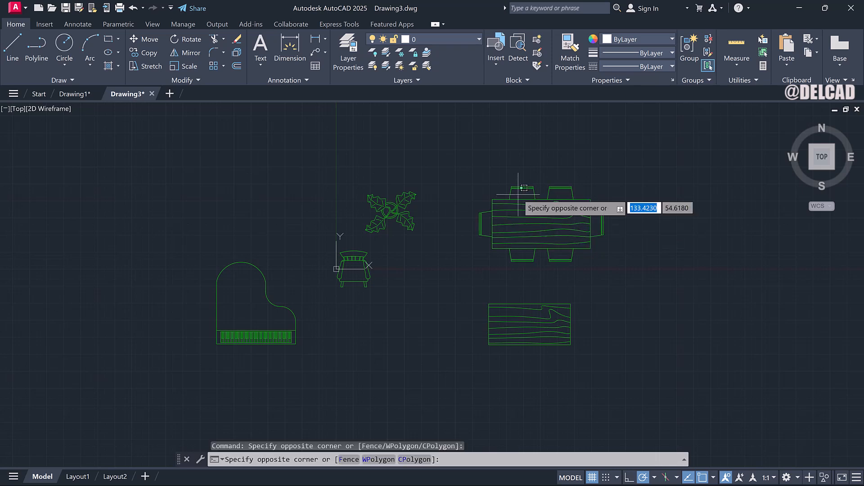
pyautogui.click(518, 199)
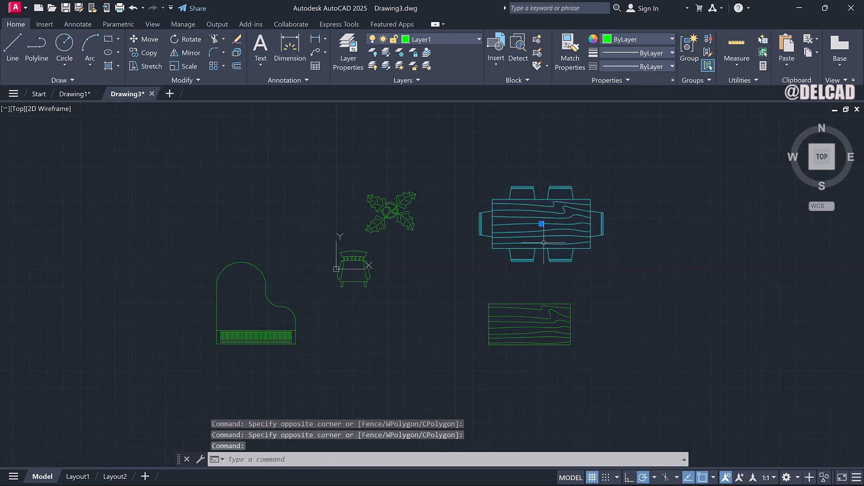
pyautogui.rightClick(551, 262)
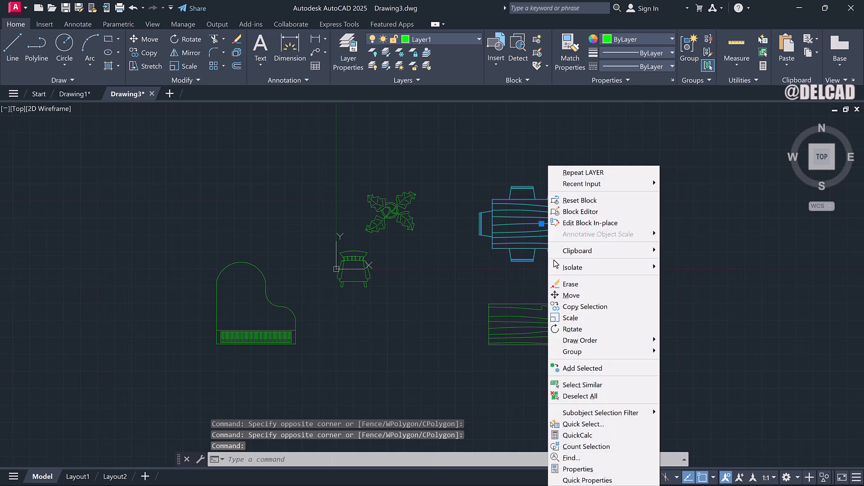
pyautogui.click(568, 295)
pyautogui.click(538, 236)
pyautogui.click(590, 199)
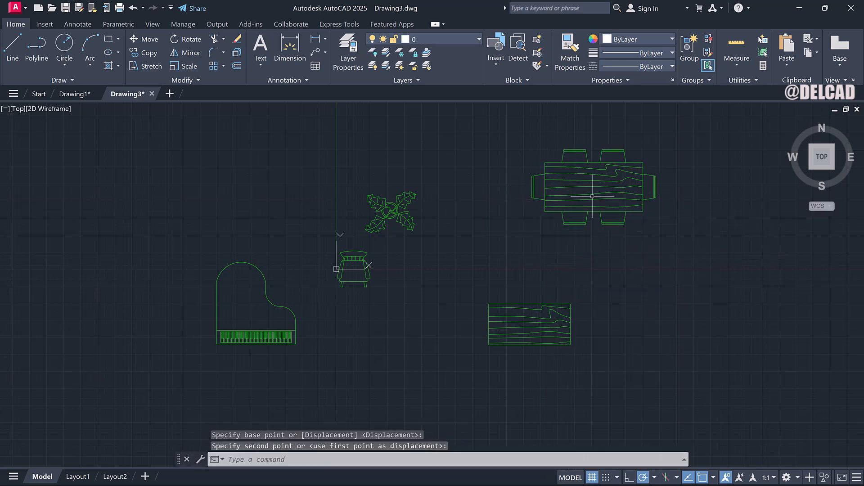
# Select the dining set block and start a Rectangular Array from it.
pyautogui.rightClick(613, 249)
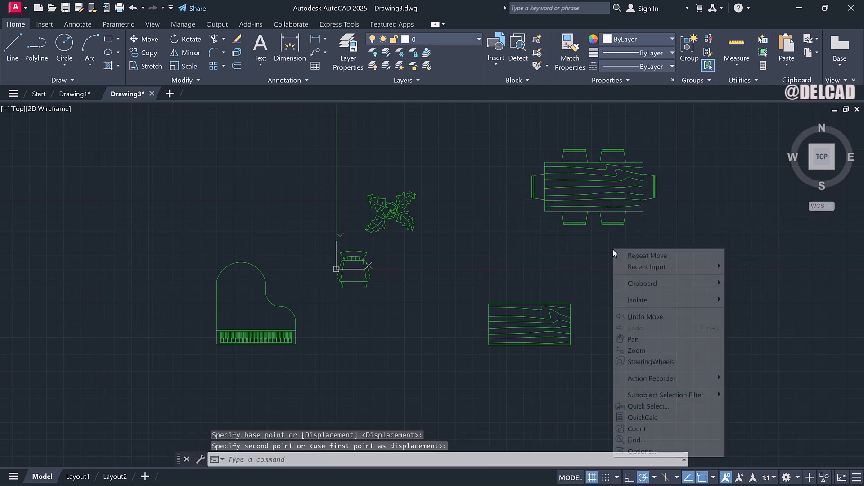
pyautogui.click(633, 339)
pyautogui.moveTo(628, 246)
pyautogui.mouseDown()
pyautogui.moveTo(502, 288)
pyautogui.moveTo(423, 341)
pyautogui.mouseUp()
pyautogui.rightClick(425, 324)
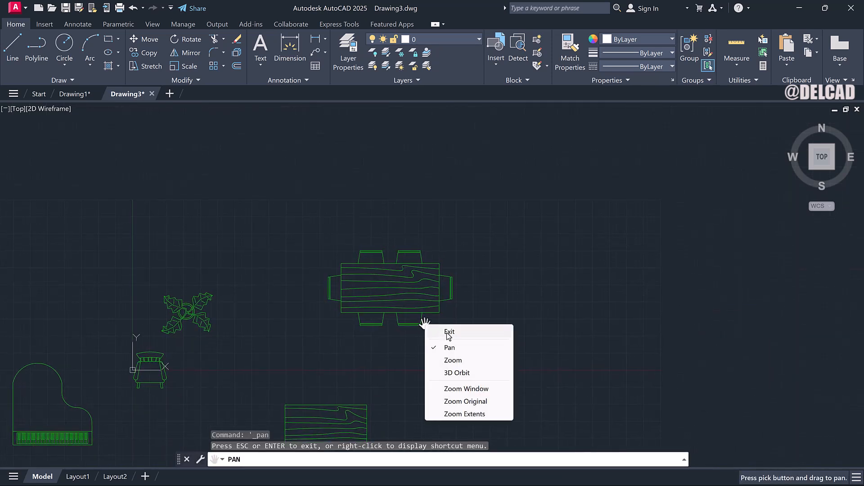
pyautogui.click(449, 335)
pyautogui.click(425, 260)
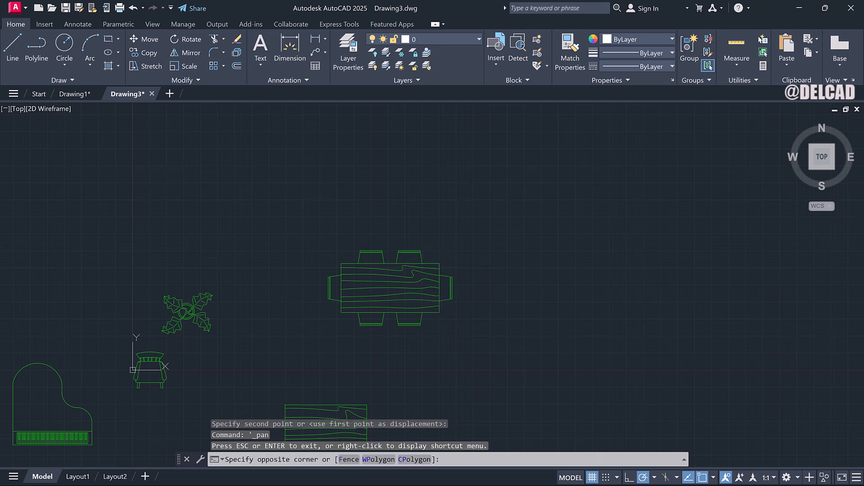
pyautogui.click(422, 266)
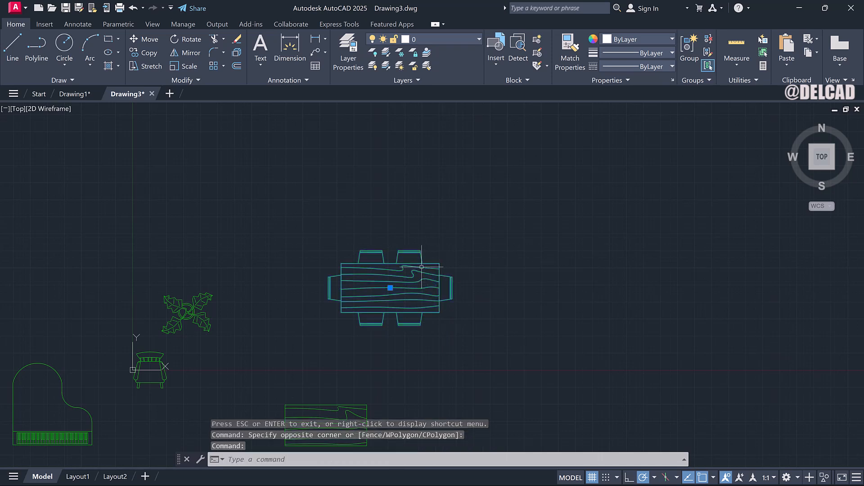
pyautogui.click(226, 66)
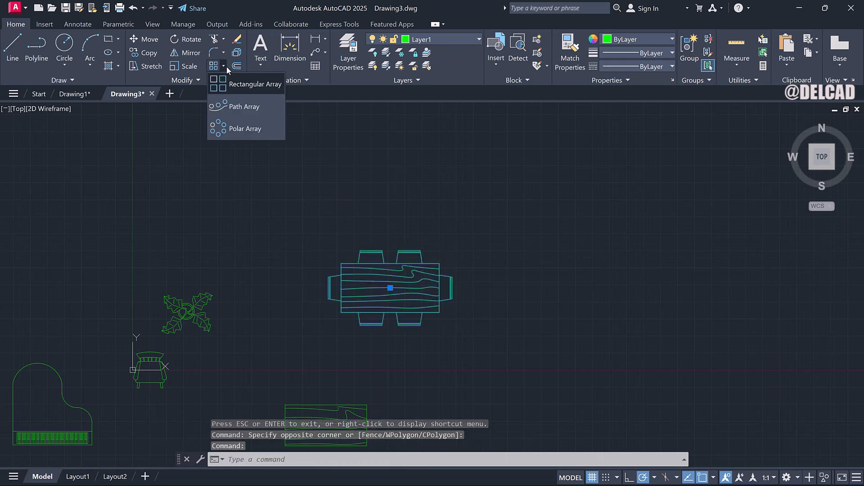
pyautogui.click(250, 85)
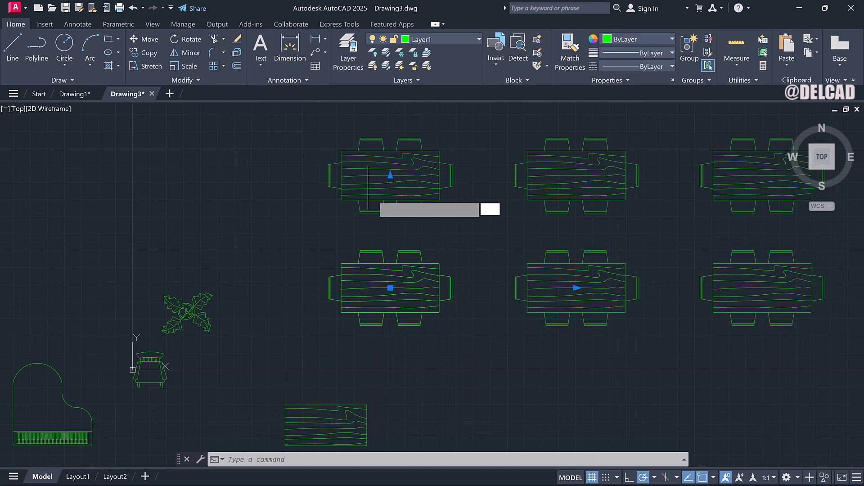
pyautogui.scroll(-4, 455, 246)
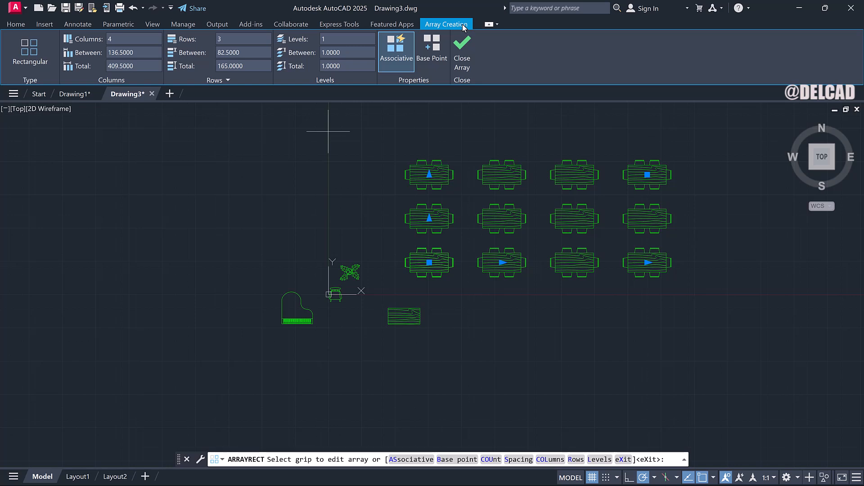
# Set the rectangular array to 5 columns and 4 rows.
pyautogui.click(121, 38)
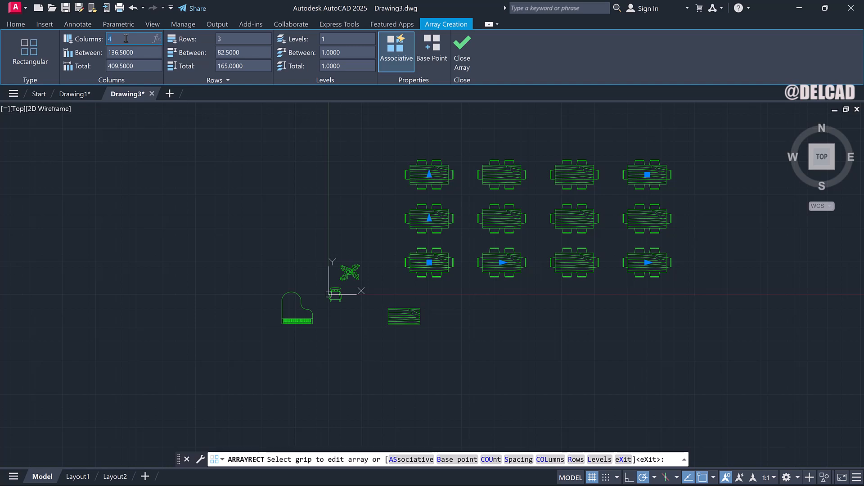
pyautogui.press('Return')
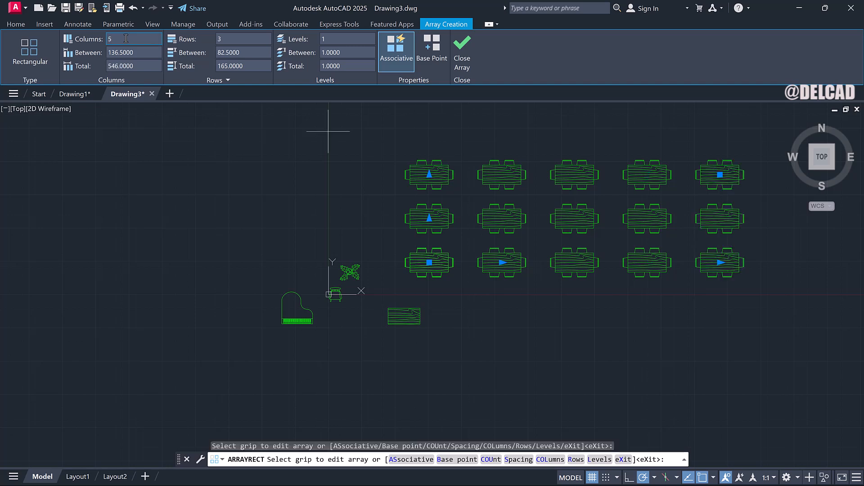
pyautogui.click(230, 37)
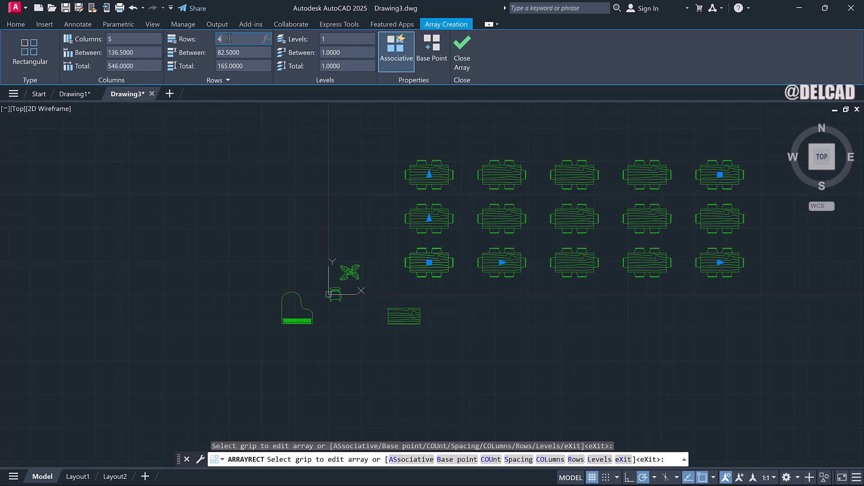
pyautogui.press('Return')
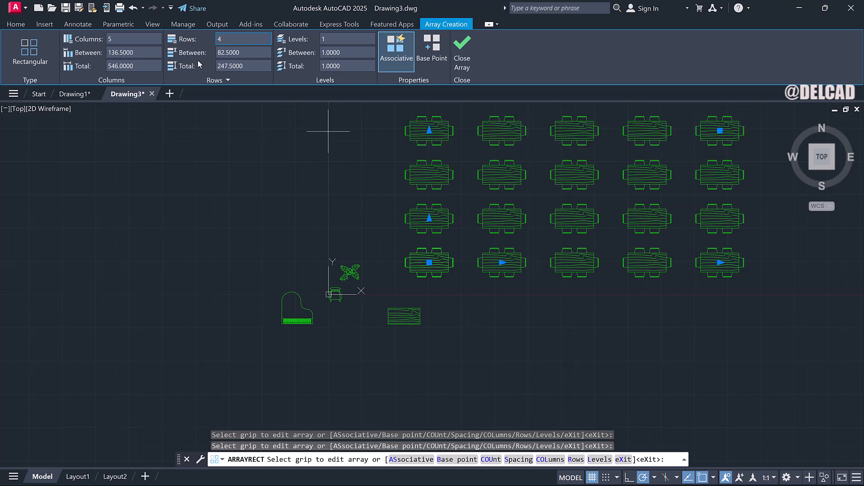
# Set the array's column spacing to 200 and row spacing to 100.
pyautogui.click(149, 51)
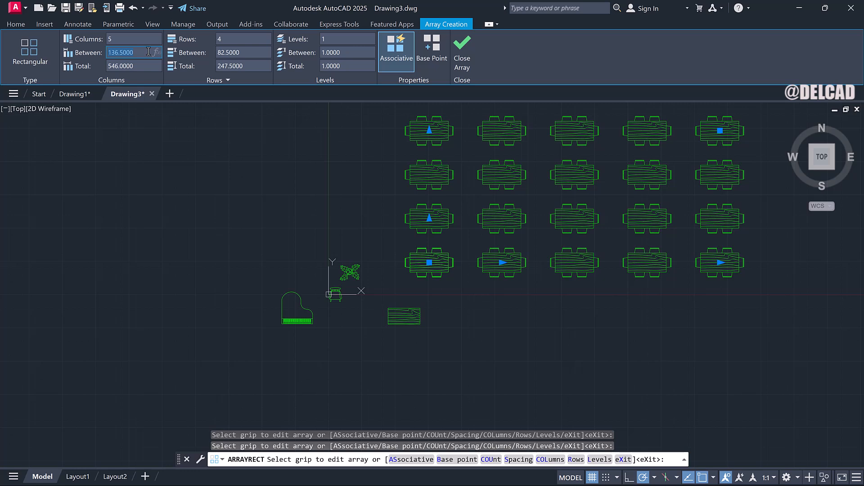
pyautogui.write('200')
pyautogui.press('Return')
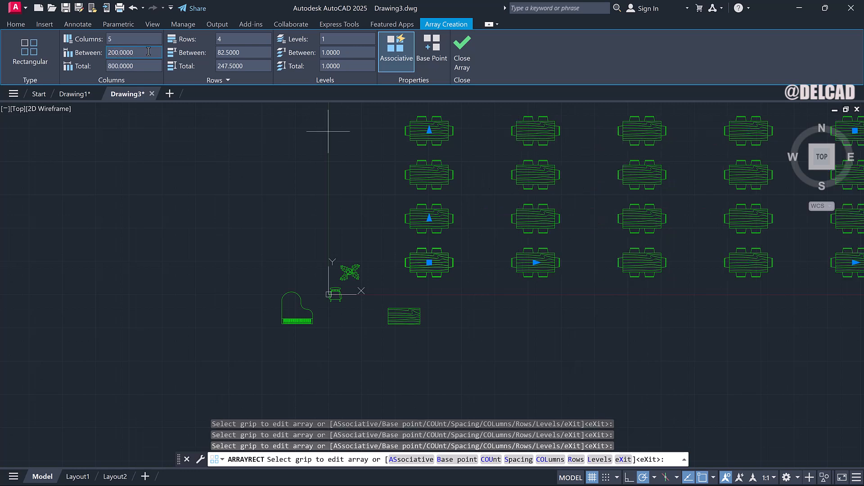
pyautogui.click(256, 52)
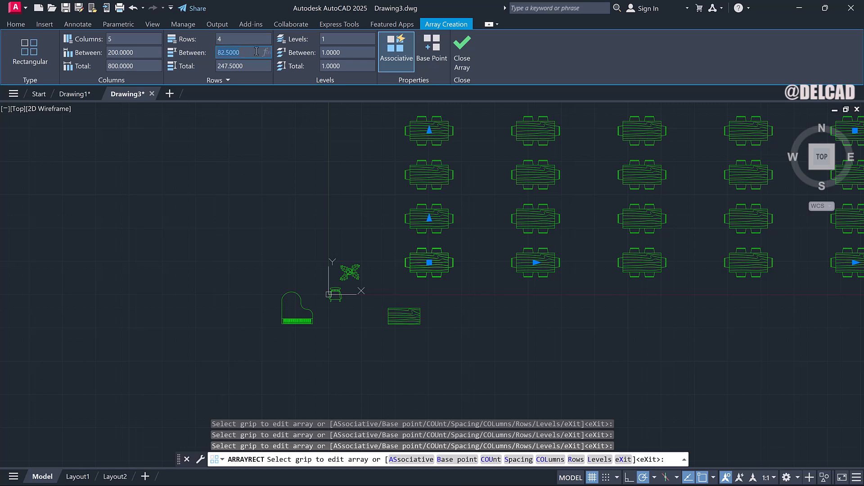
pyautogui.write('1')
pyautogui.press('Return')
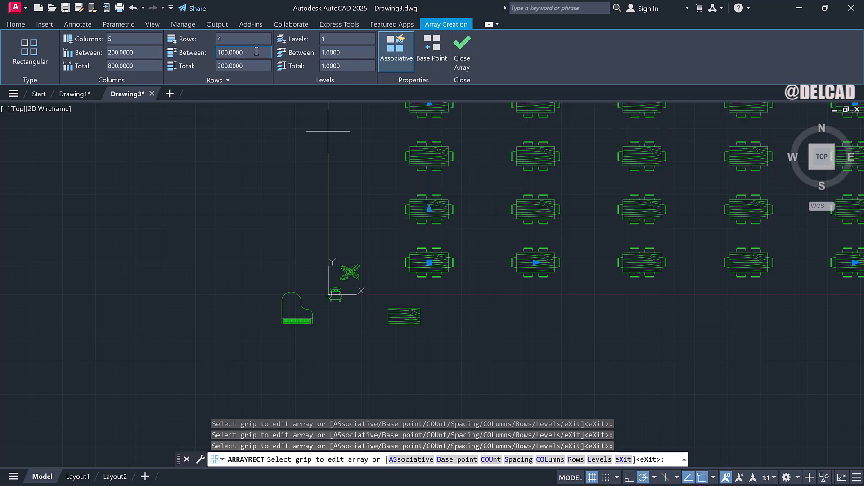
# Pick the array's row and column spacing grips, then close the rectangular array.
pyautogui.scroll(-2, 636, 173)
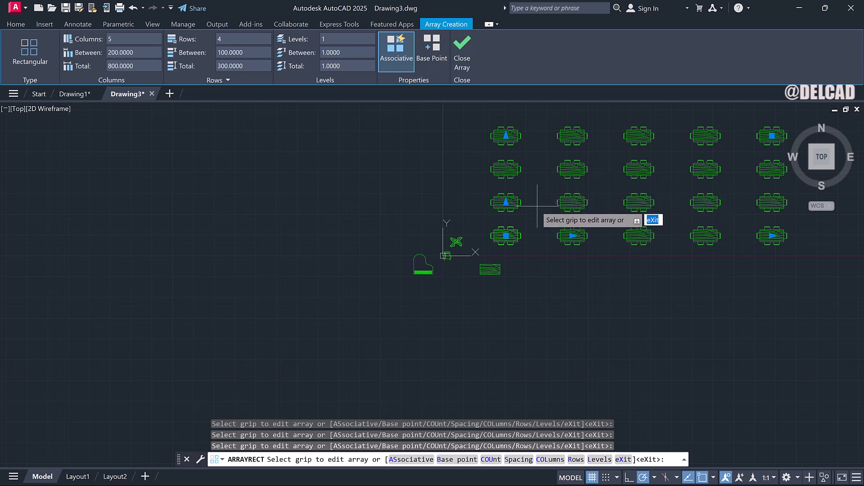
pyautogui.click(506, 203)
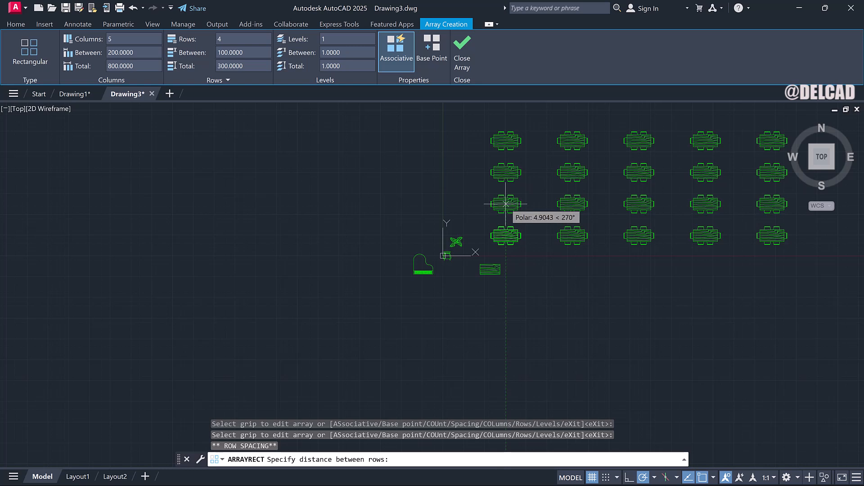
pyautogui.click(509, 202)
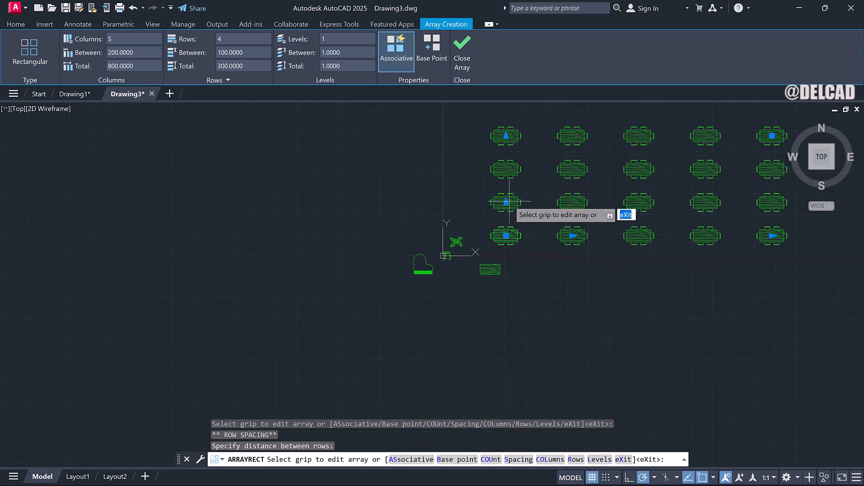
pyautogui.click(572, 235)
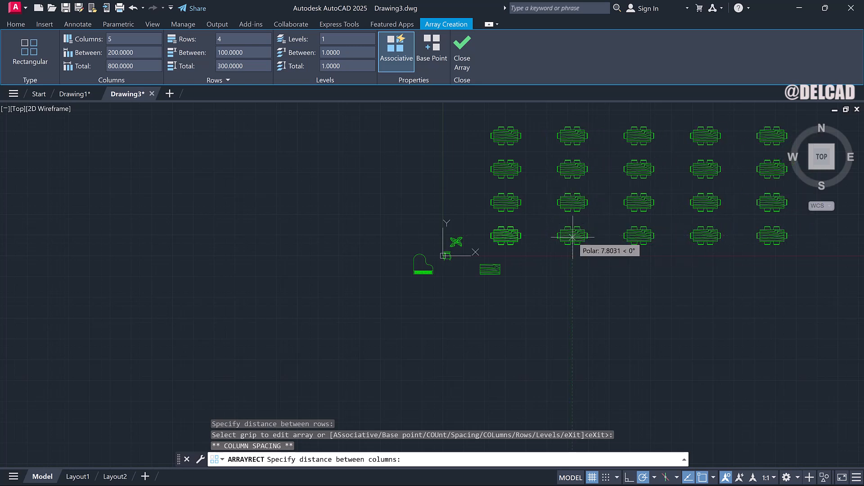
pyautogui.click(573, 236)
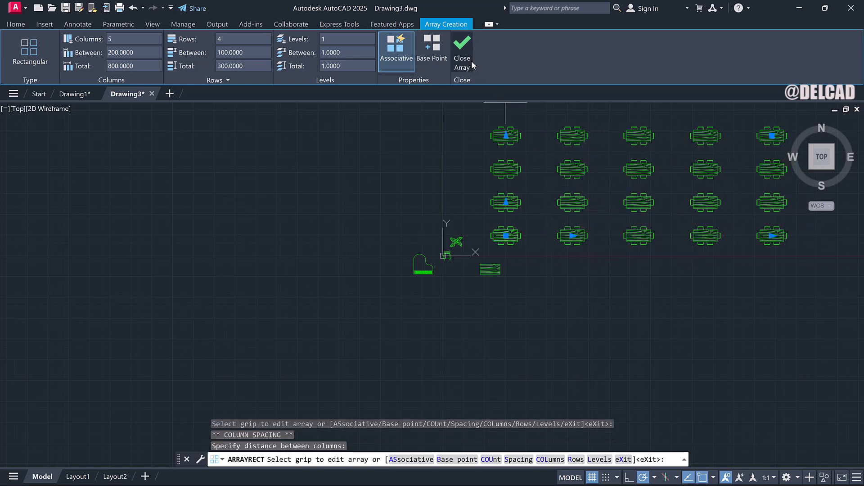
pyautogui.click(462, 54)
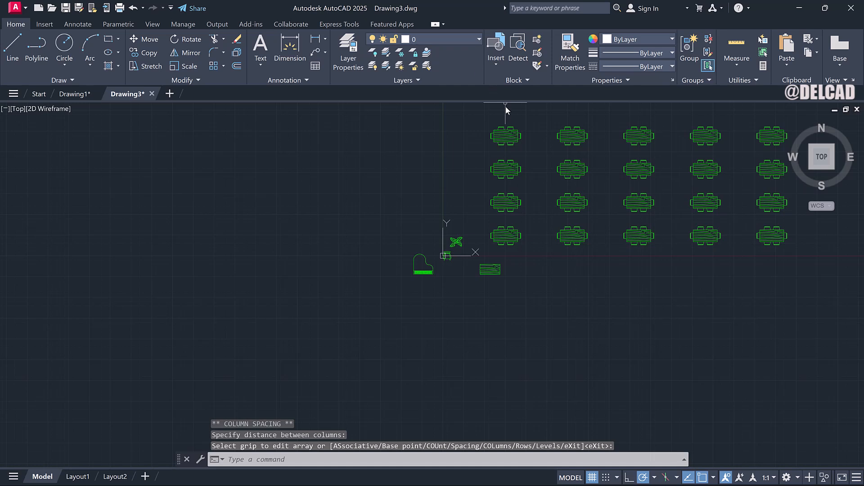
pyautogui.rightClick(580, 196)
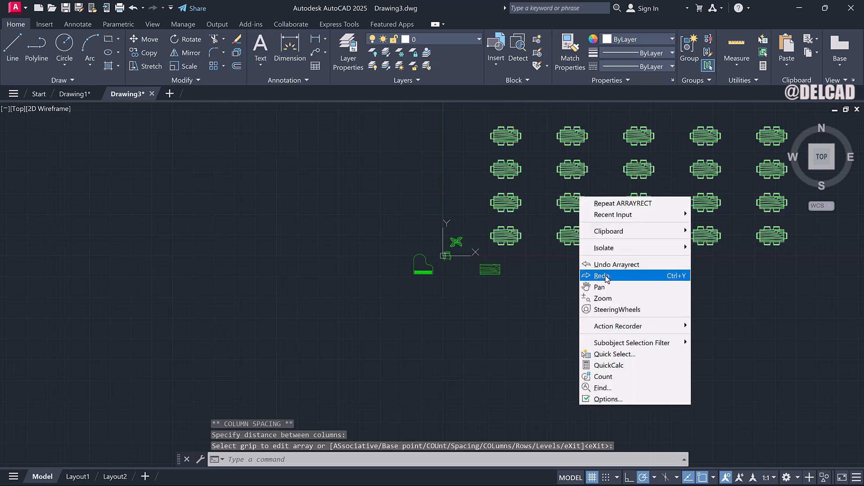
pyautogui.click(607, 287)
pyautogui.moveTo(602, 217)
pyautogui.mouseDown()
pyautogui.moveTo(493, 262)
pyautogui.moveTo(491, 278)
pyautogui.mouseUp()
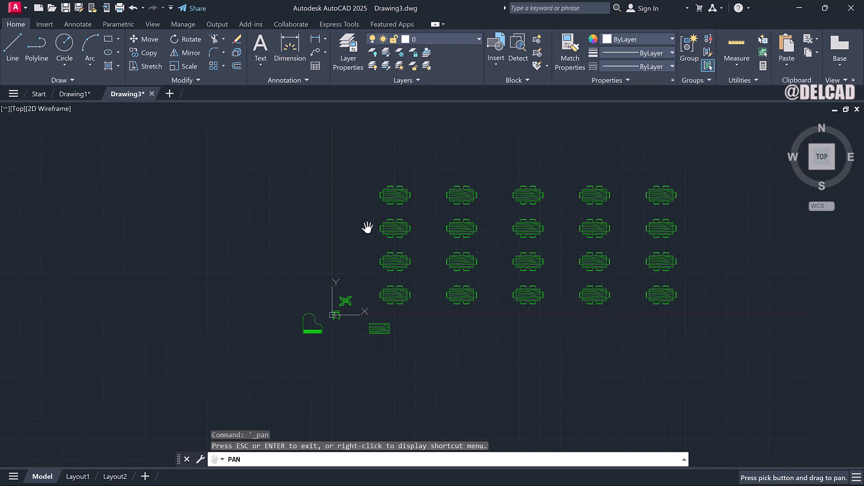
pyautogui.rightClick(373, 250)
pyautogui.click(402, 260)
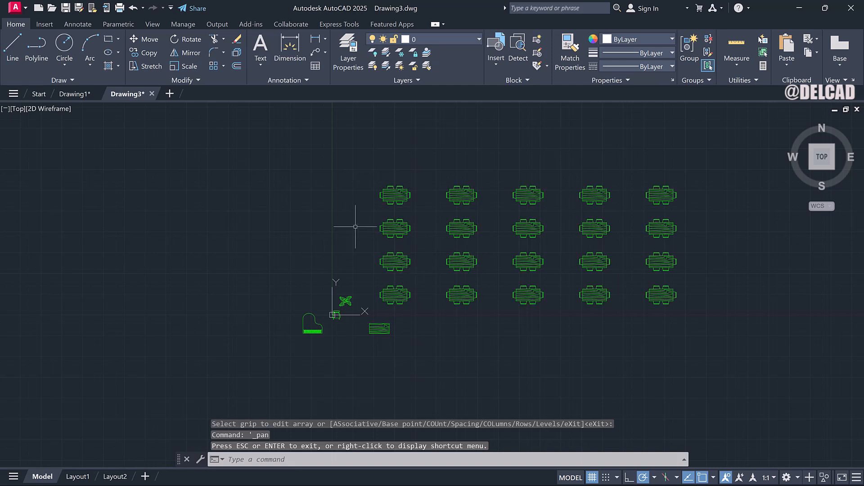
# Switch the viewport to the SW Isometric view.
pyautogui.click(18, 109)
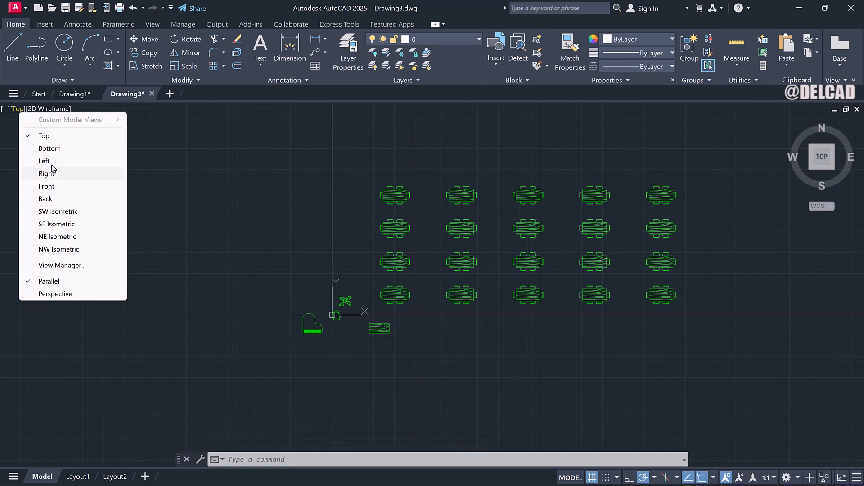
pyautogui.click(65, 215)
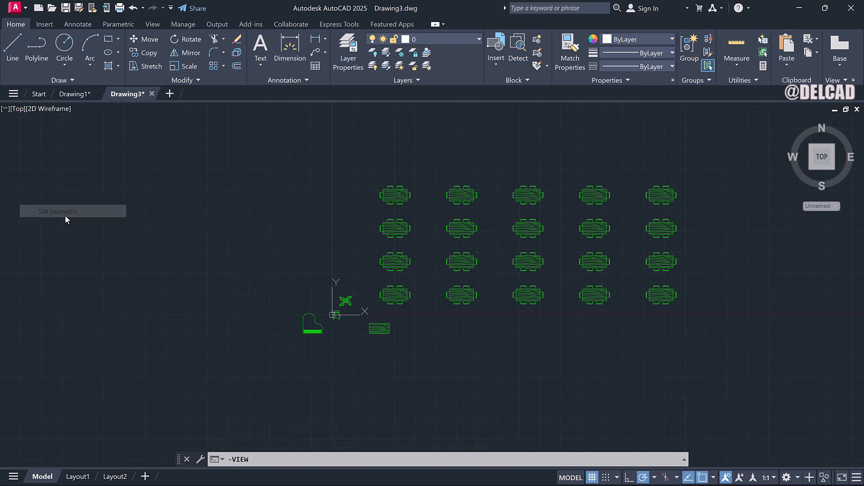
pyautogui.rightClick(368, 271)
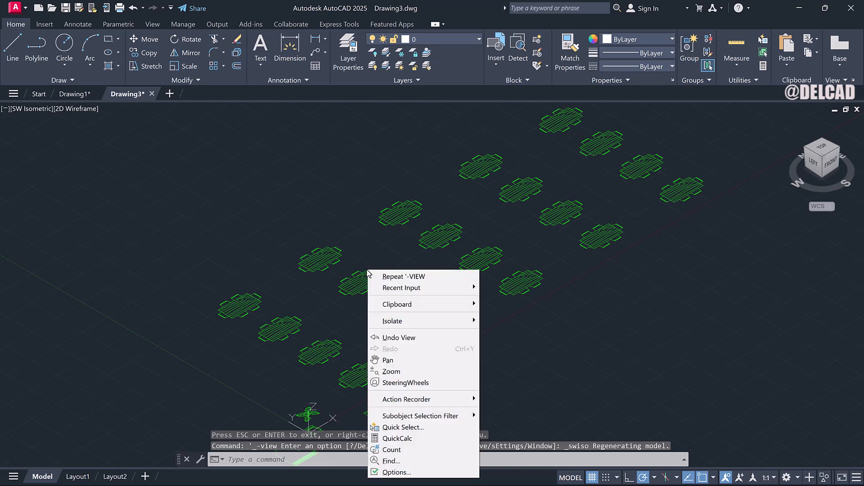
pyautogui.click(339, 203)
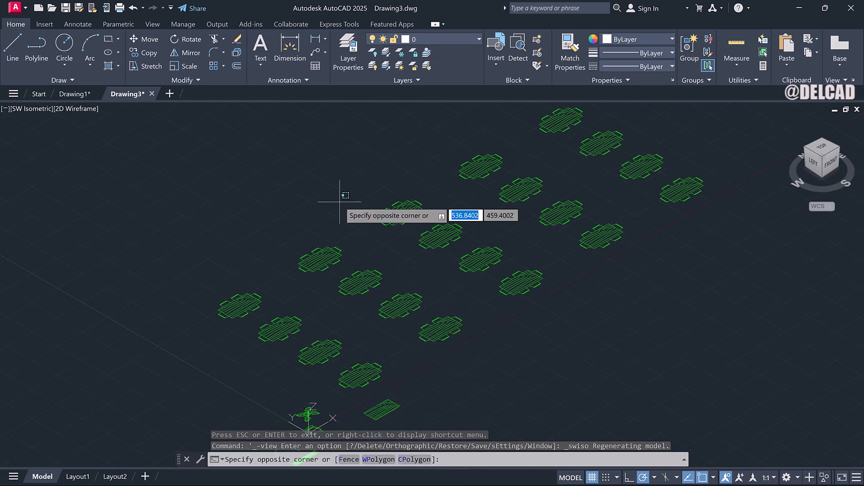
pyautogui.press('Escape')
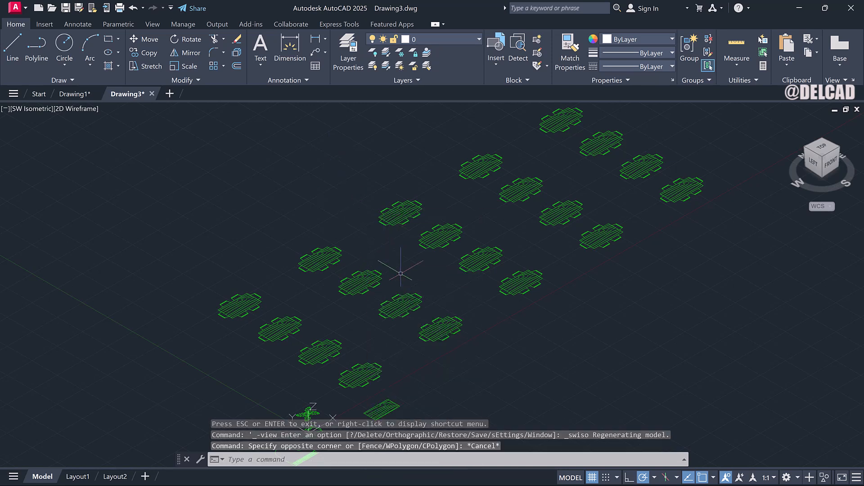
# Select the table array and set it to 3 levels spaced 100 apart.
pyautogui.scroll(-4, 401, 273)
pyautogui.scroll(2, 361, 285)
pyautogui.click(368, 281)
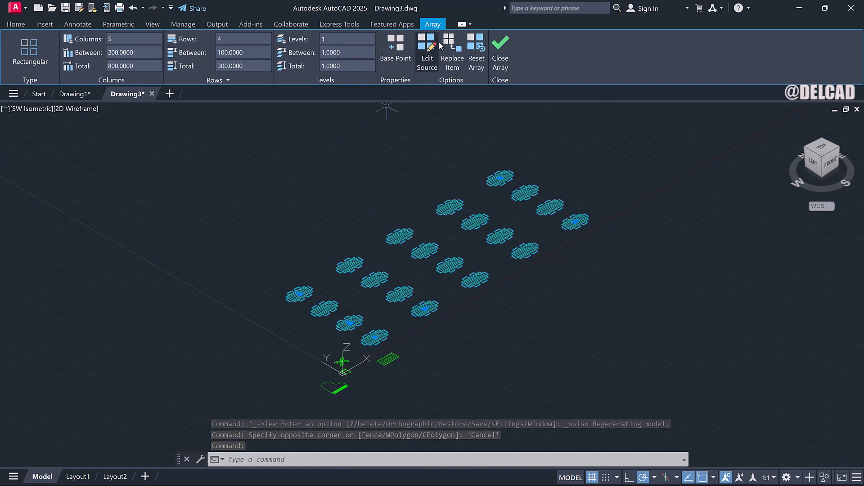
pyautogui.click(339, 39)
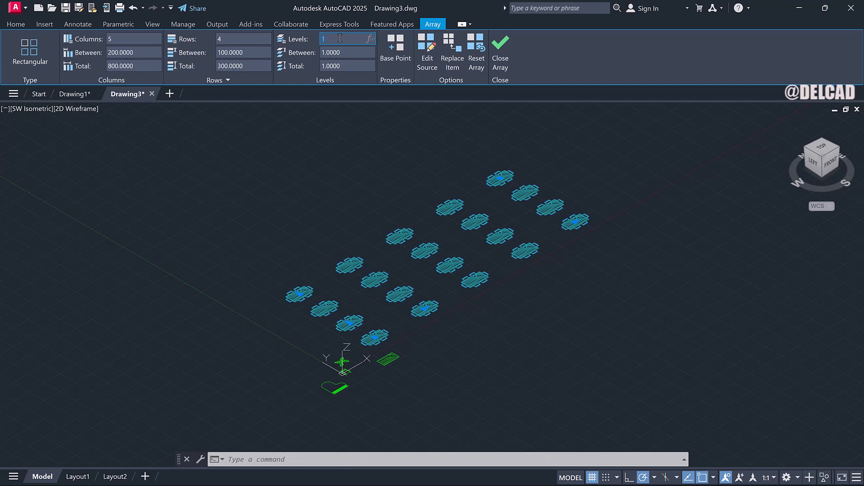
pyautogui.press('Return')
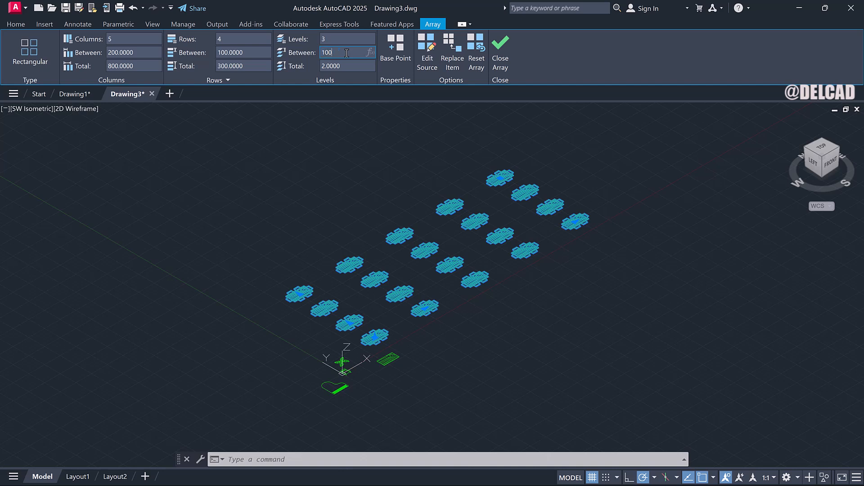
pyautogui.press('Return')
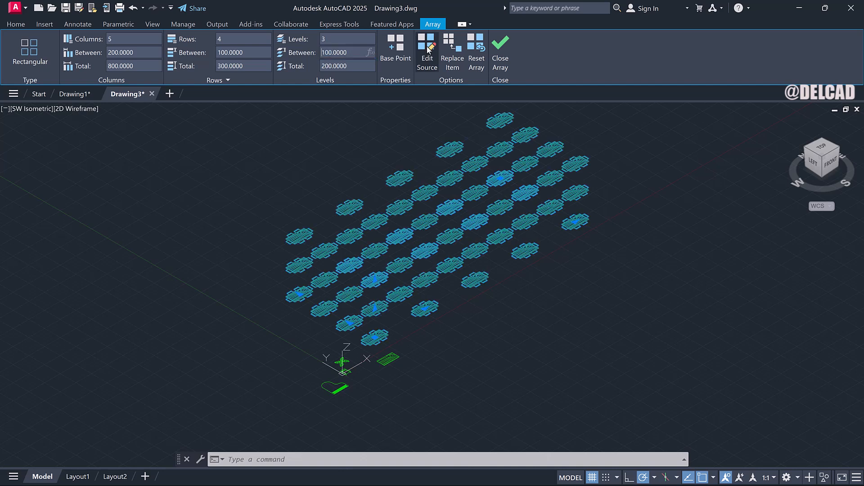
# Orbit the arrayed tables freely in 3D and close the array editing.
pyautogui.click(564, 289)
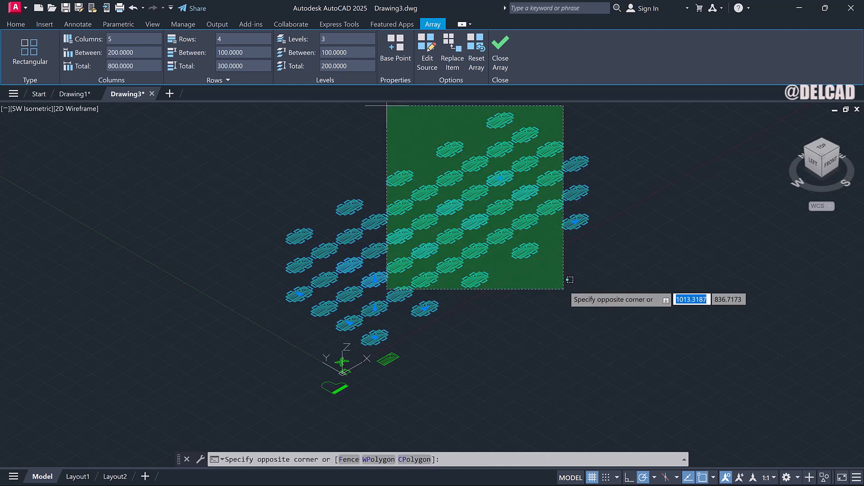
pyautogui.press('Escape')
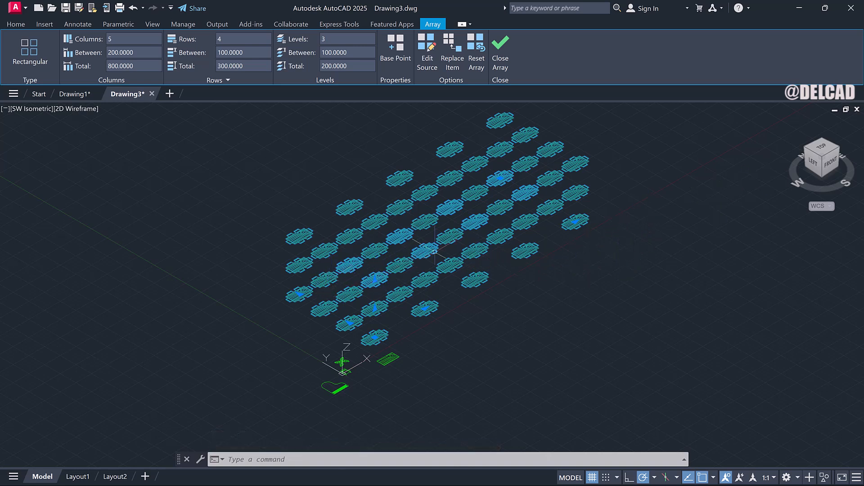
pyautogui.write('3d')
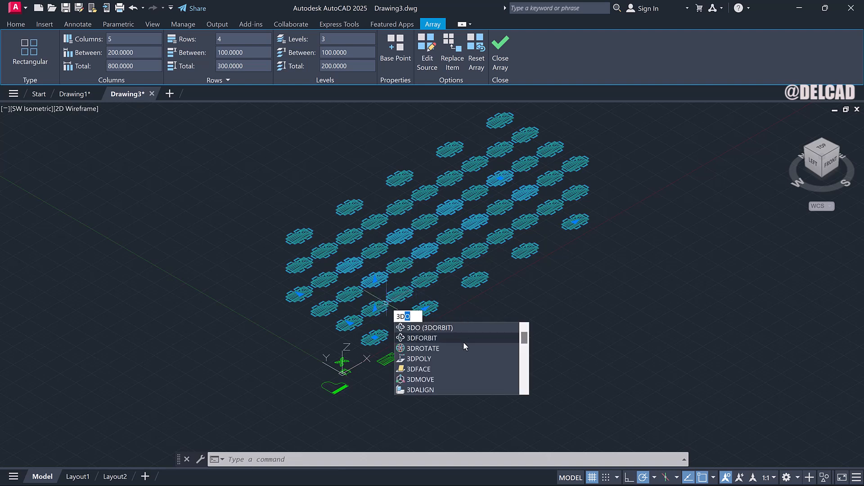
pyautogui.press('Escape')
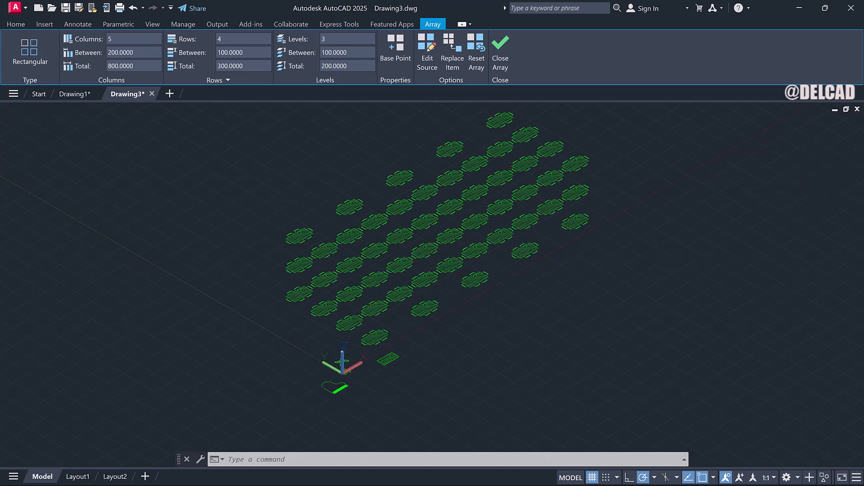
pyautogui.moveTo(404, 249); pyautogui.dragTo(453, 285)
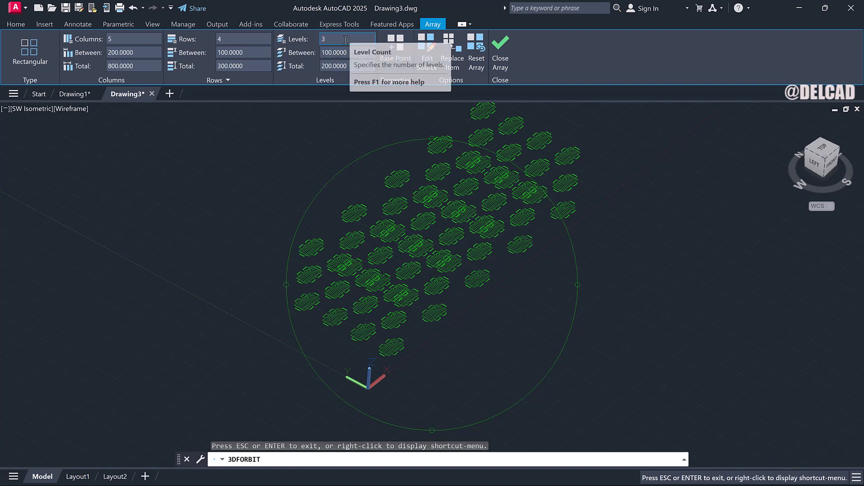
pyautogui.click(500, 53)
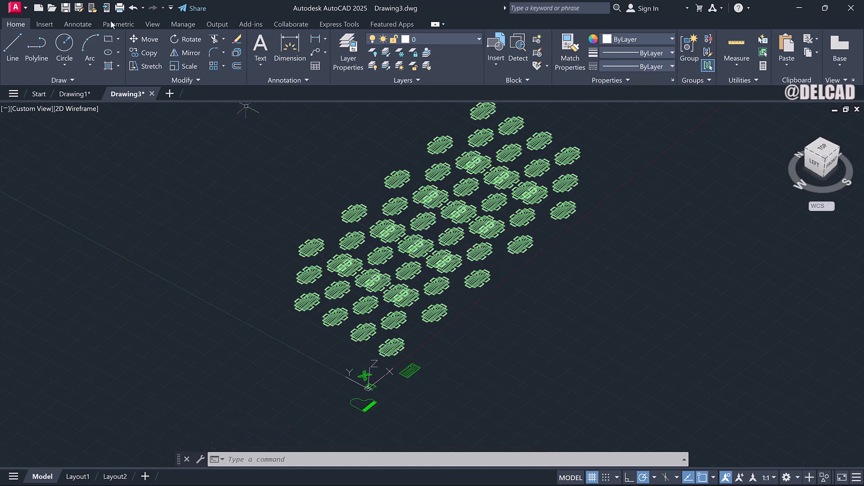
# Undo the array level change and the view changes, returning to the Top view.
pyautogui.click(133, 8)
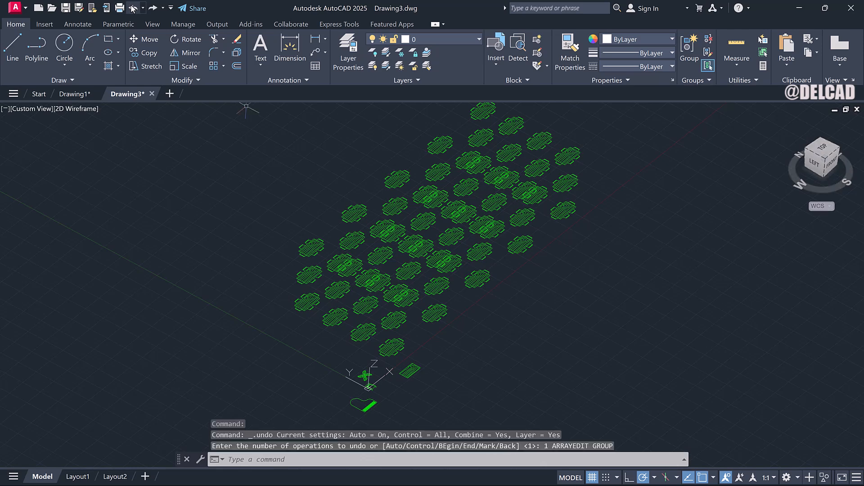
pyautogui.click(133, 8)
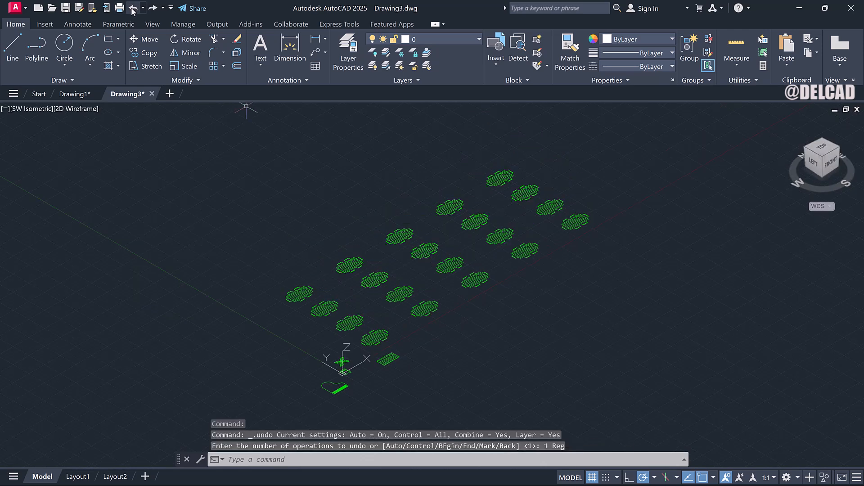
pyautogui.click(133, 7)
pyautogui.click(133, 8)
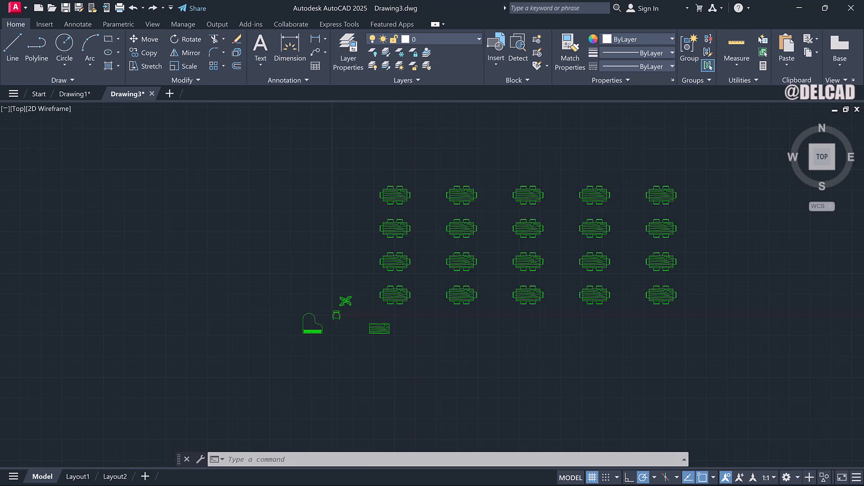
# Start replacing items in the table array with the plain table block, using its corner endpoint as the base point.
pyautogui.scroll(4, 378, 304)
pyautogui.scroll(-4, 389, 345)
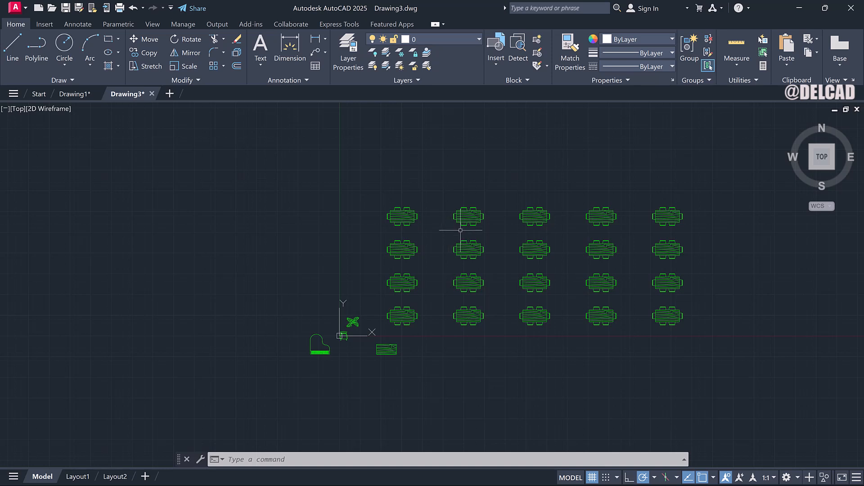
pyautogui.click(463, 215)
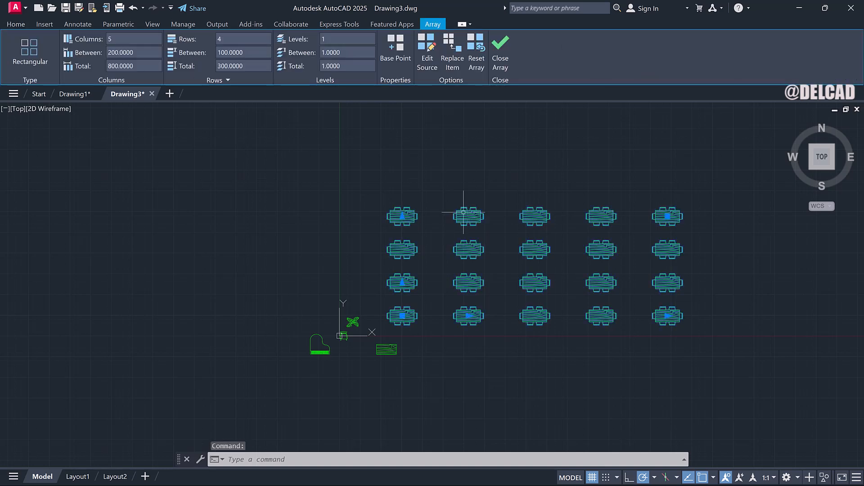
pyautogui.click(341, 53)
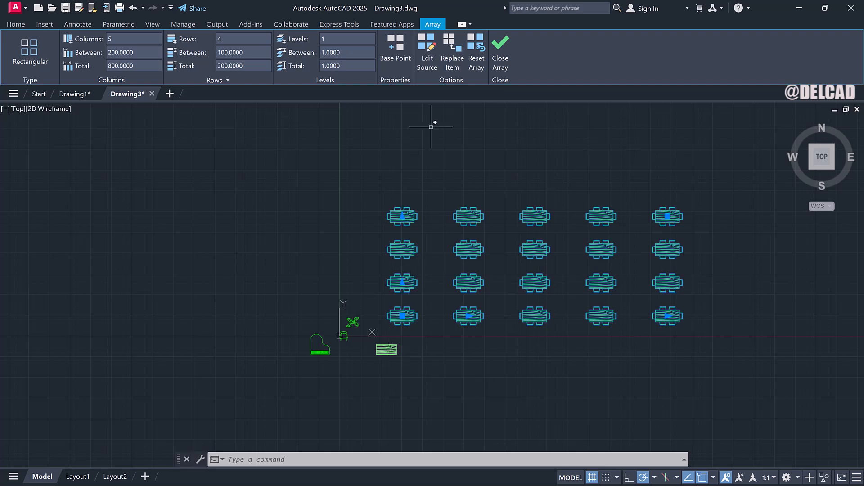
pyautogui.click(449, 56)
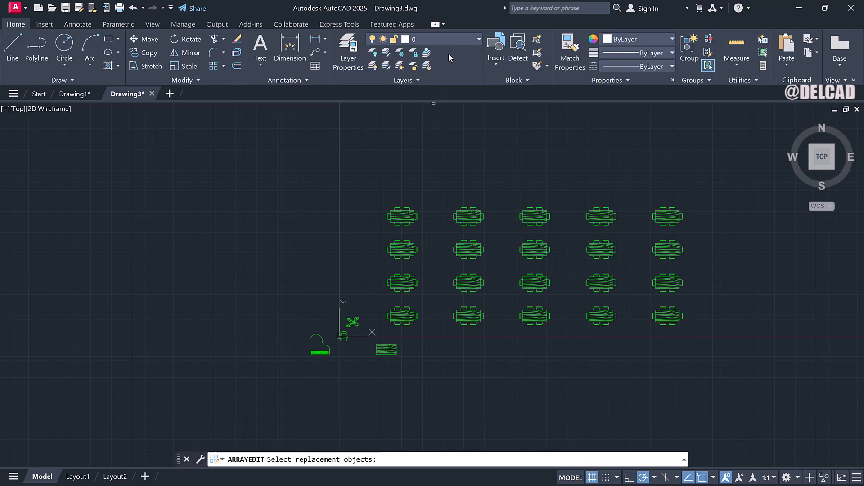
pyautogui.scroll(2, 405, 348)
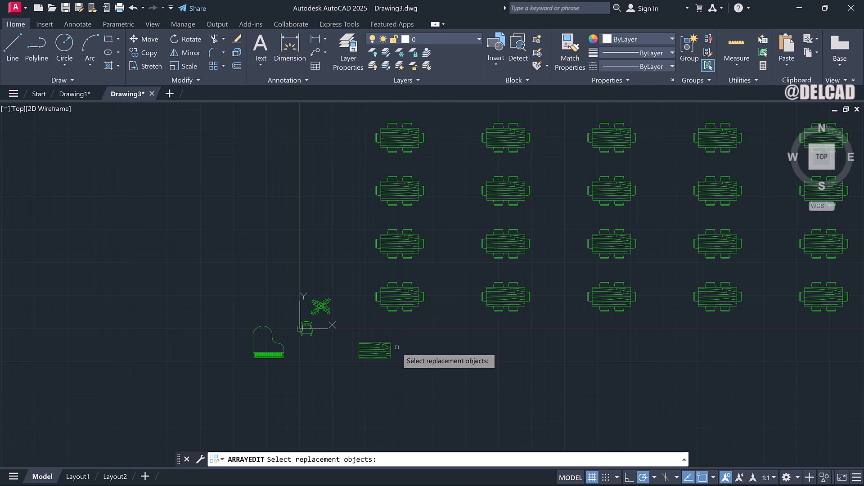
pyautogui.click(385, 348)
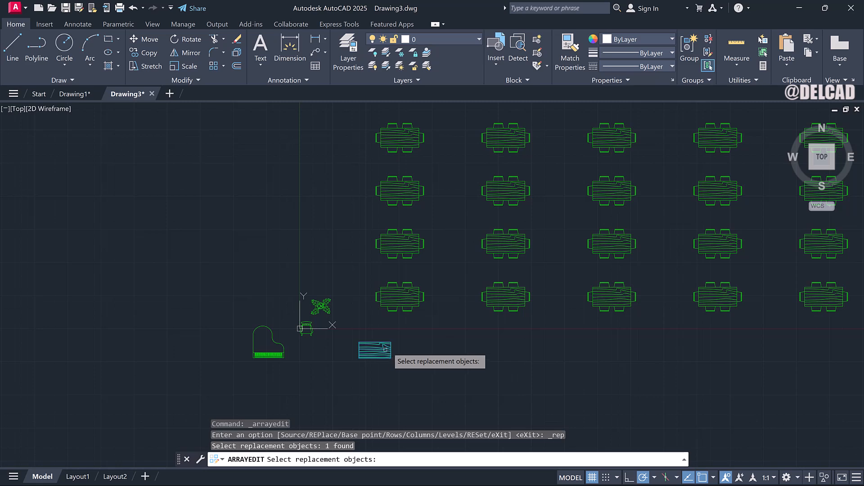
pyautogui.press('Return')
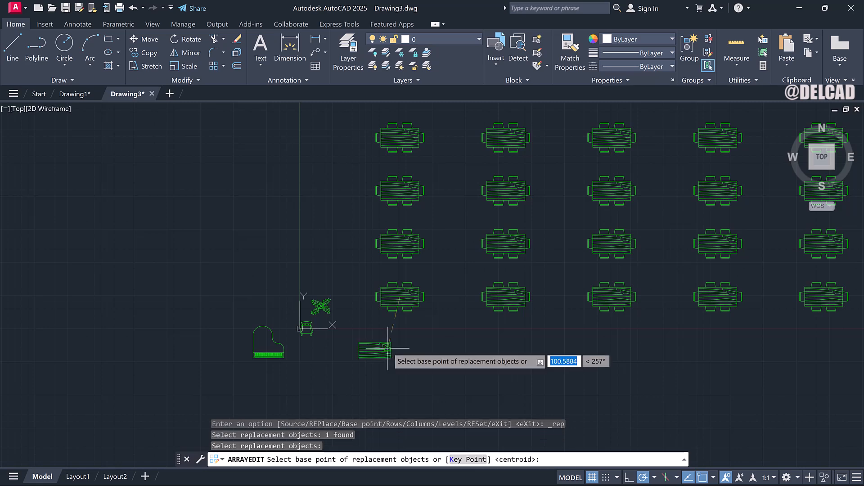
pyautogui.scroll(2, 377, 350)
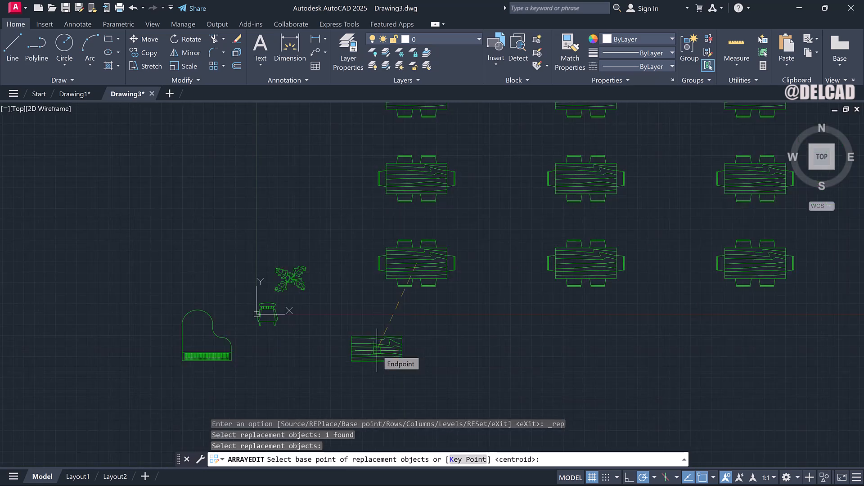
pyautogui.click(377, 350)
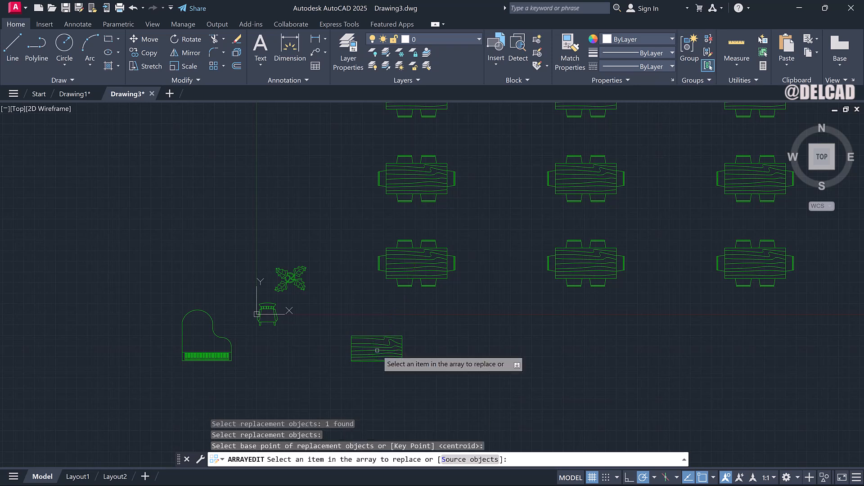
# Pick four table-and-chairs items in the array to replace with the plain table, then close array editing.
pyautogui.scroll(-4, 419, 279)
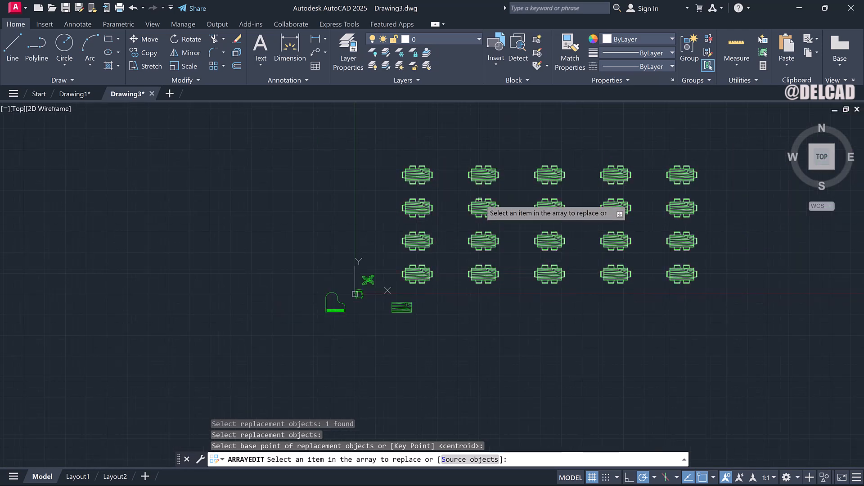
pyautogui.click(481, 206)
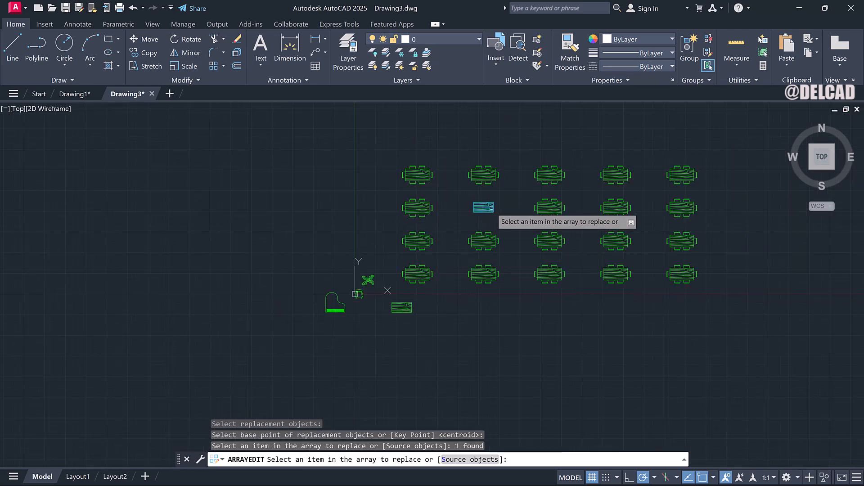
pyautogui.scroll(4, 491, 209)
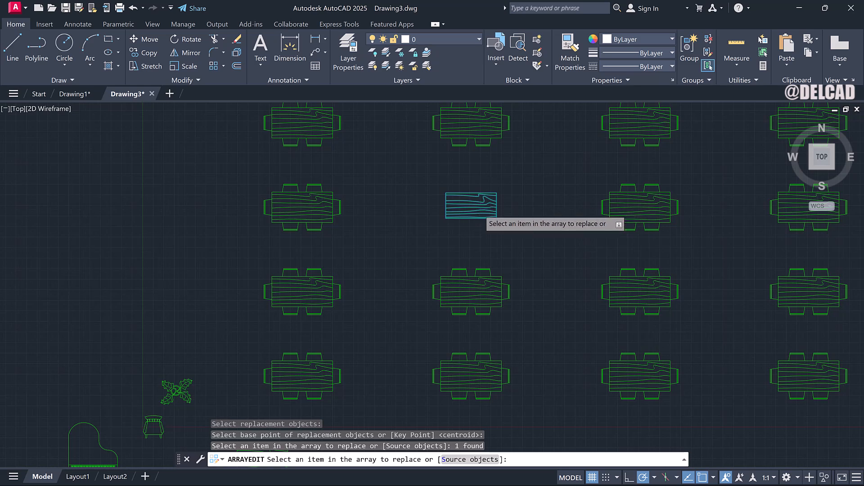
pyautogui.scroll(-2, 479, 209)
pyautogui.click(681, 259)
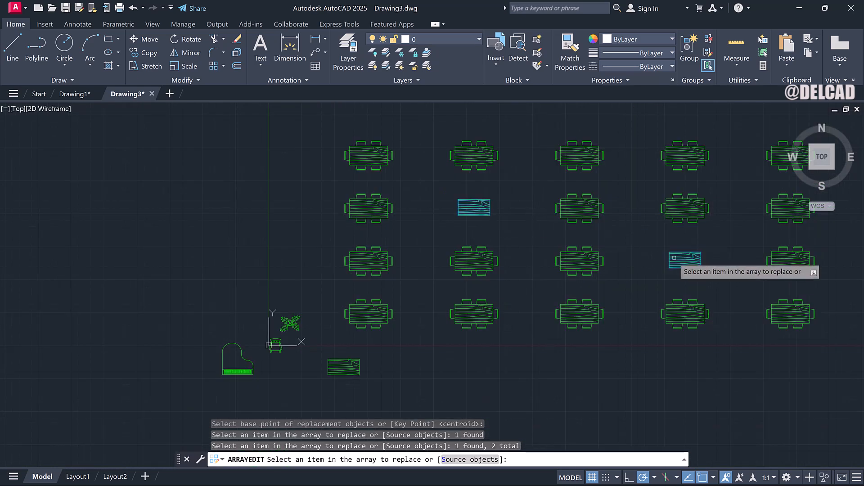
pyautogui.scroll(-2, 631, 258)
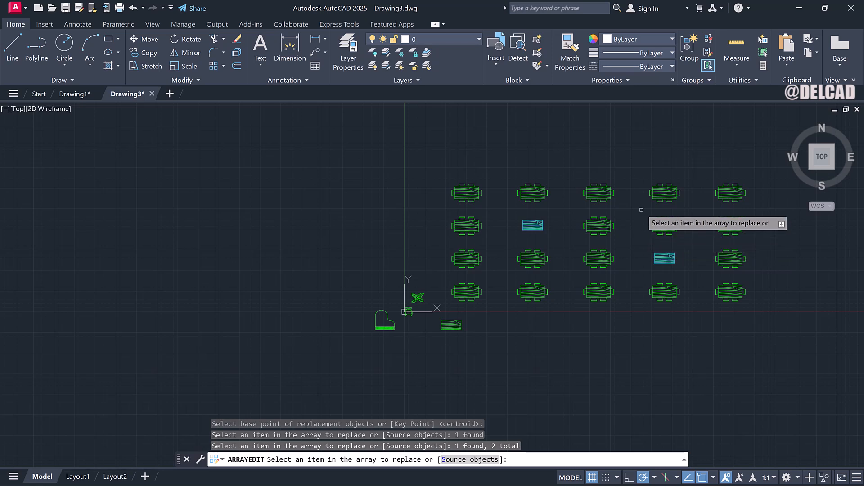
pyautogui.click(660, 195)
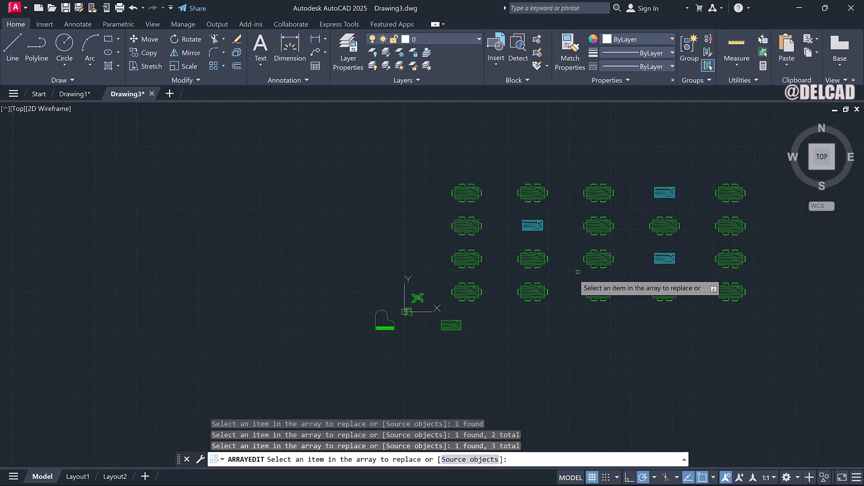
pyautogui.click(465, 255)
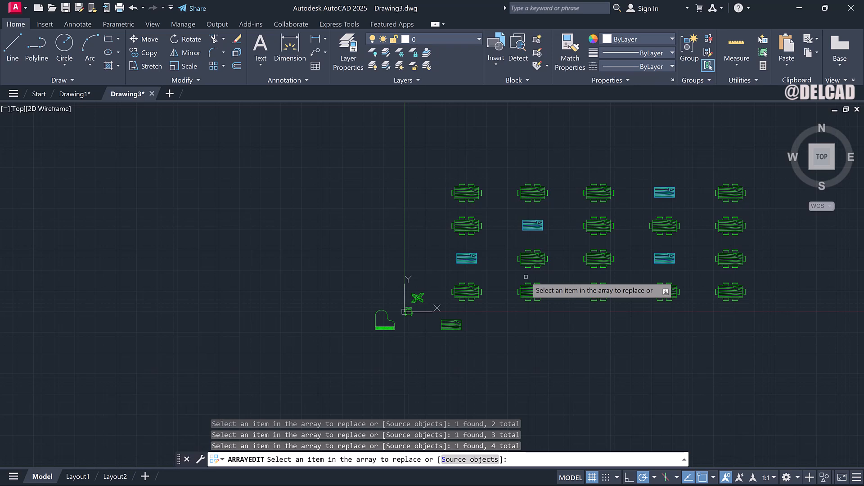
pyautogui.press('Escape')
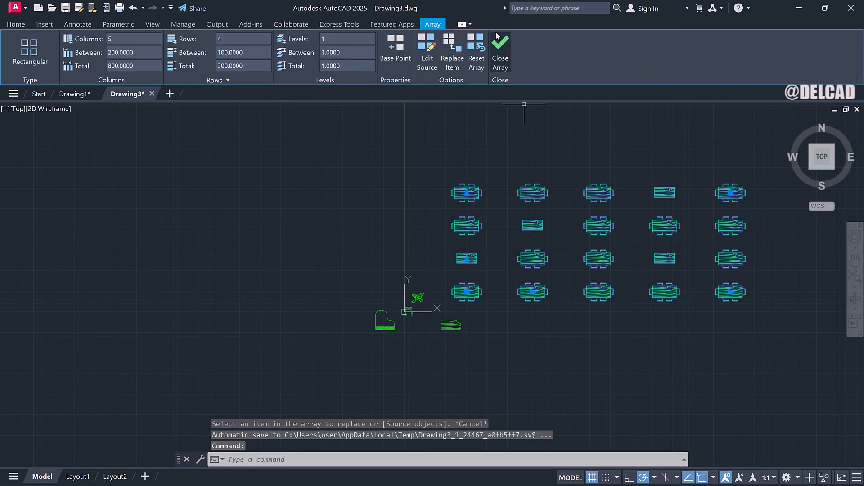
pyautogui.click(500, 45)
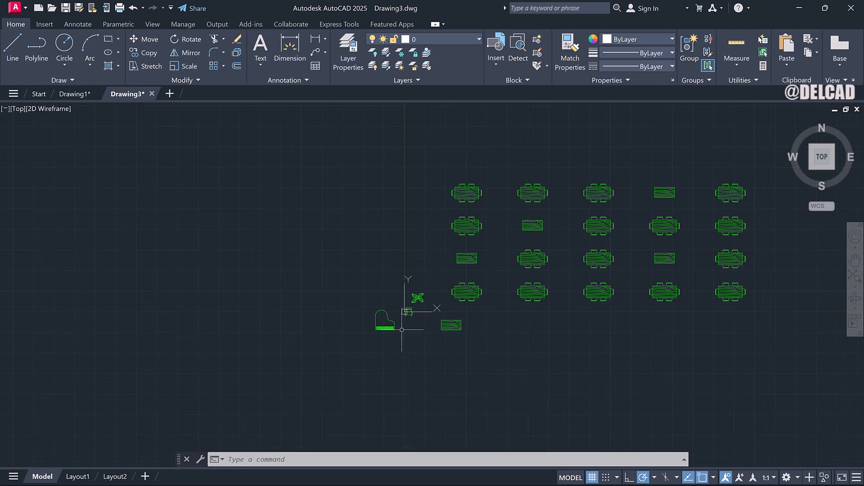
# Try to move the chair block using the default first-point displacement.
pyautogui.scroll(3, 401, 328)
pyautogui.scroll(-2, 407, 306)
pyautogui.scroll(5, 411, 289)
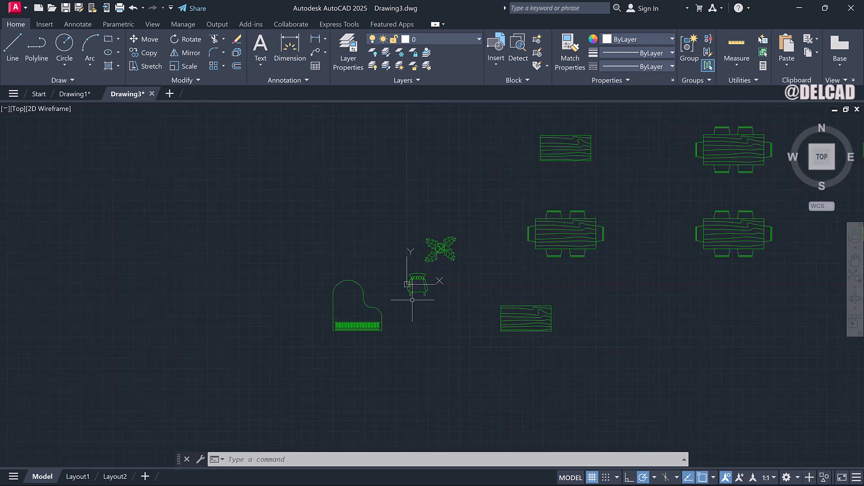
pyautogui.click(437, 243)
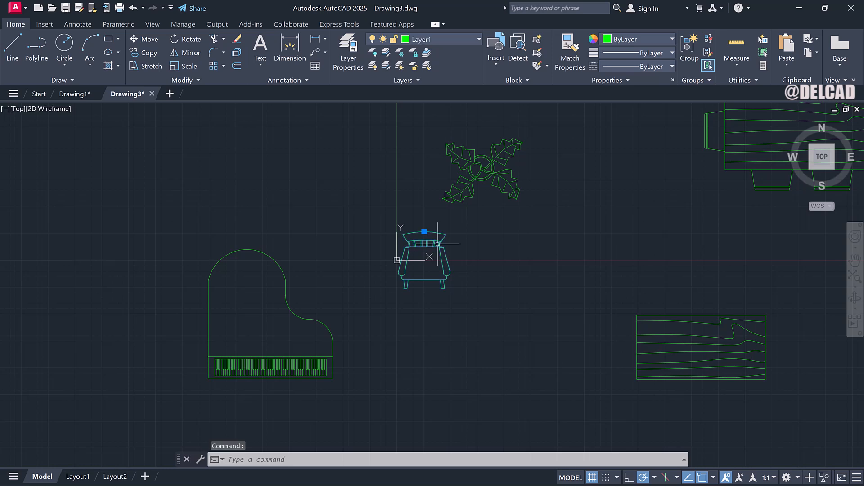
pyautogui.rightClick(436, 243)
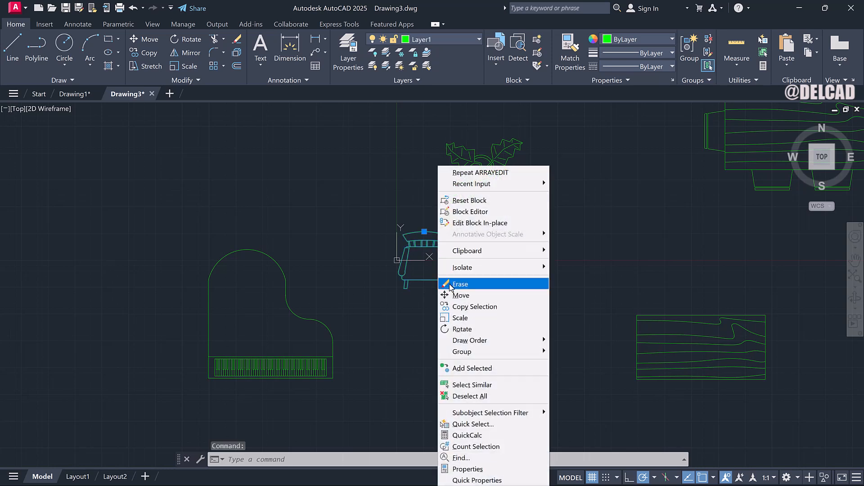
pyautogui.click(454, 295)
pyautogui.click(433, 247)
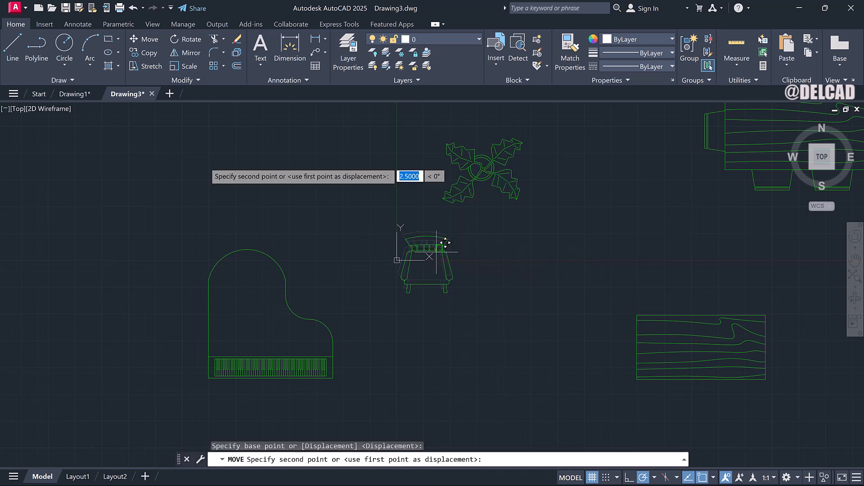
pyautogui.scroll(-2, 144, 127)
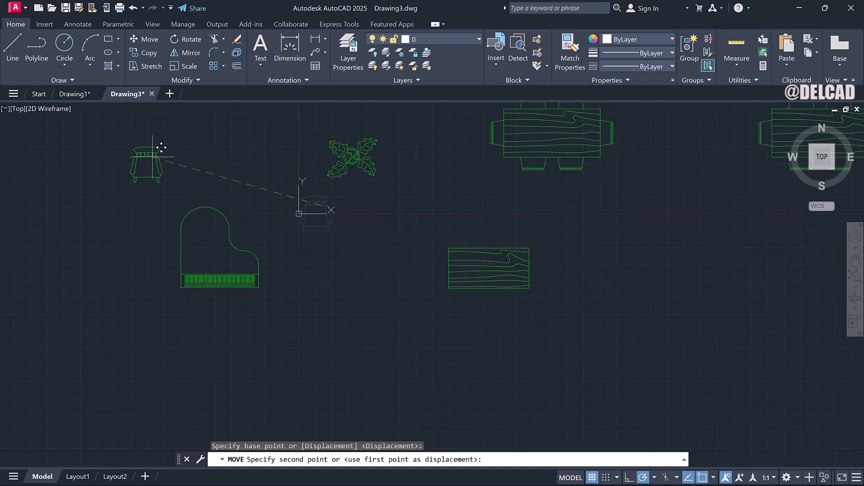
pyautogui.press('Return')
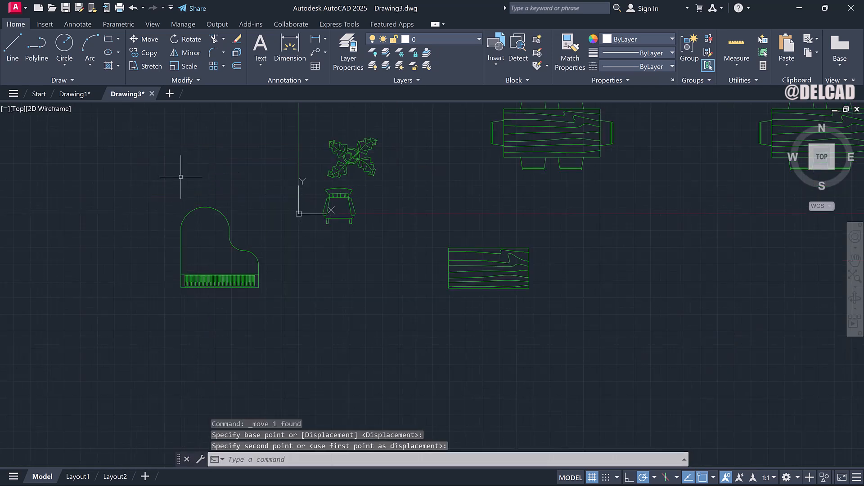
# Move the chair block to the upper left, away from the plant and piano.
pyautogui.rightClick(338, 217)
pyautogui.click(349, 196)
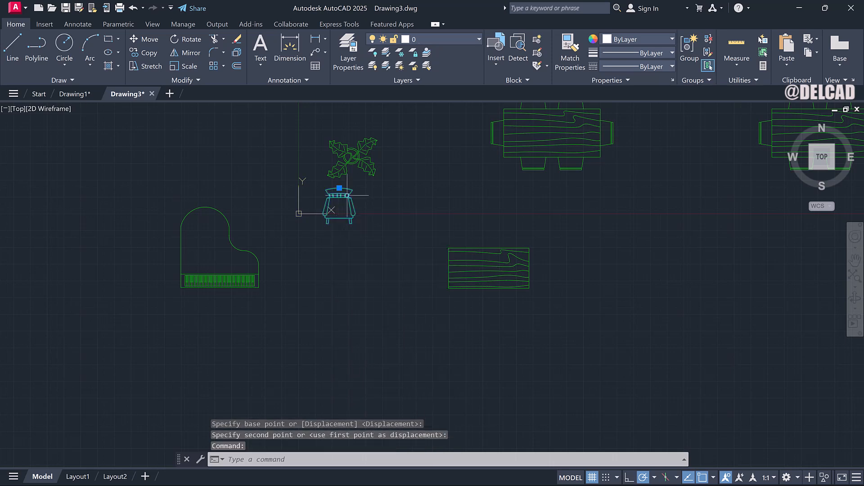
pyautogui.rightClick(351, 206)
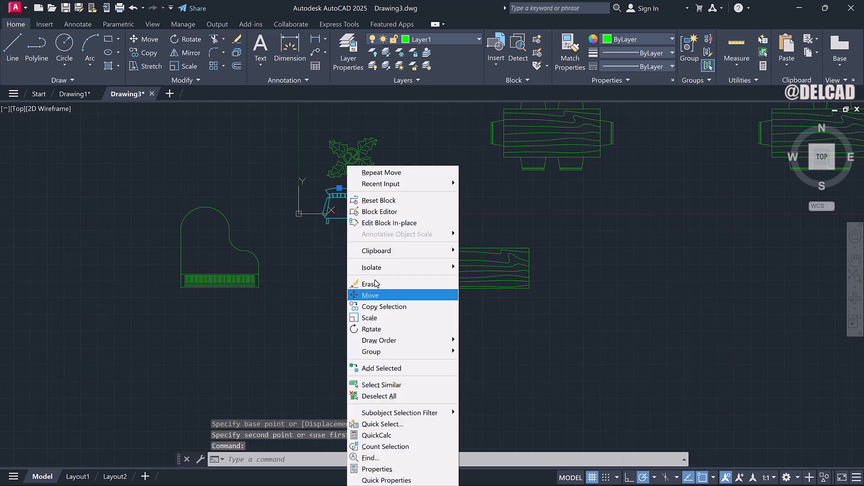
pyautogui.click(377, 295)
pyautogui.click(352, 213)
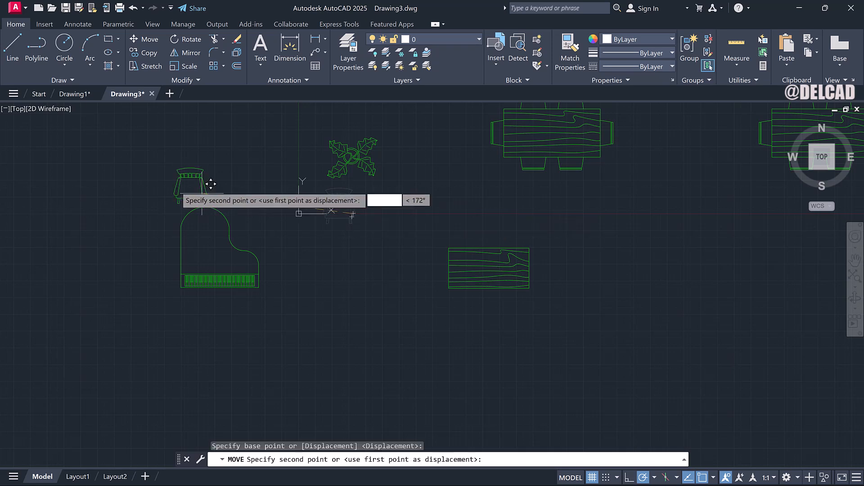
pyautogui.click(116, 168)
# Draw a circle to the left of the piano, below the chair.
pyautogui.rightClick(124, 197)
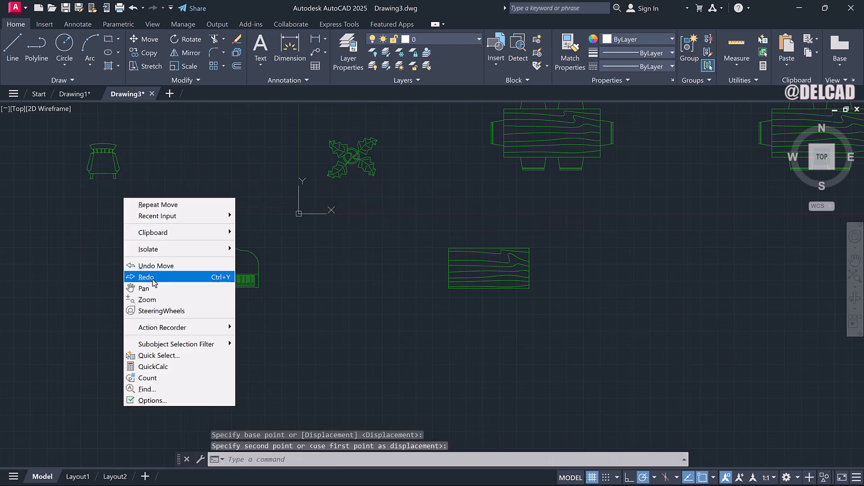
pyautogui.click(145, 287)
pyautogui.moveTo(123, 185); pyautogui.dragTo(221, 298)
pyautogui.rightClick(221, 298)
pyautogui.click(243, 307)
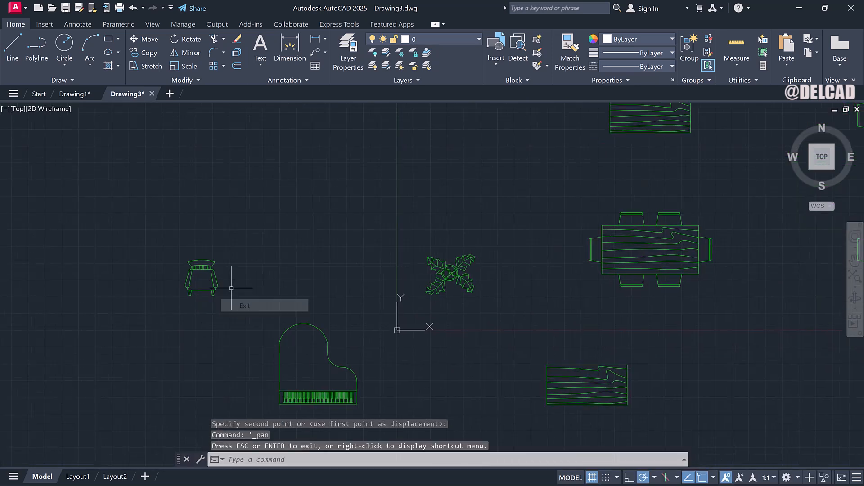
pyautogui.click(64, 47)
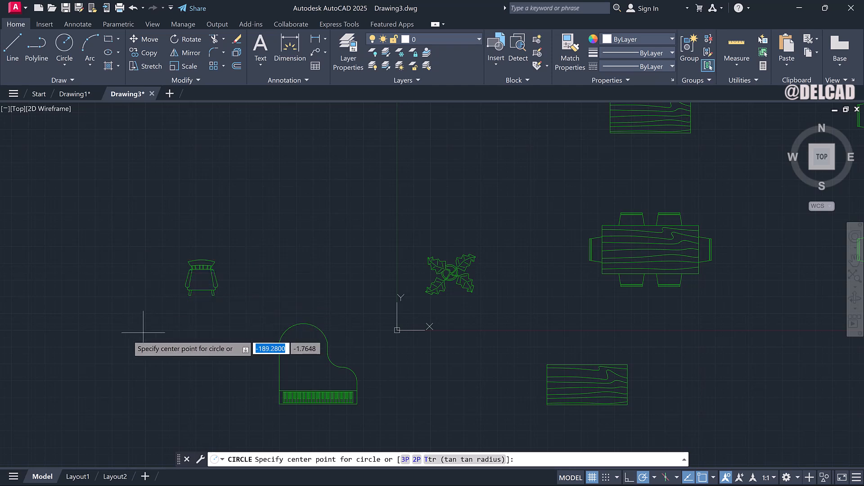
pyautogui.click(114, 329)
pyautogui.click(150, 326)
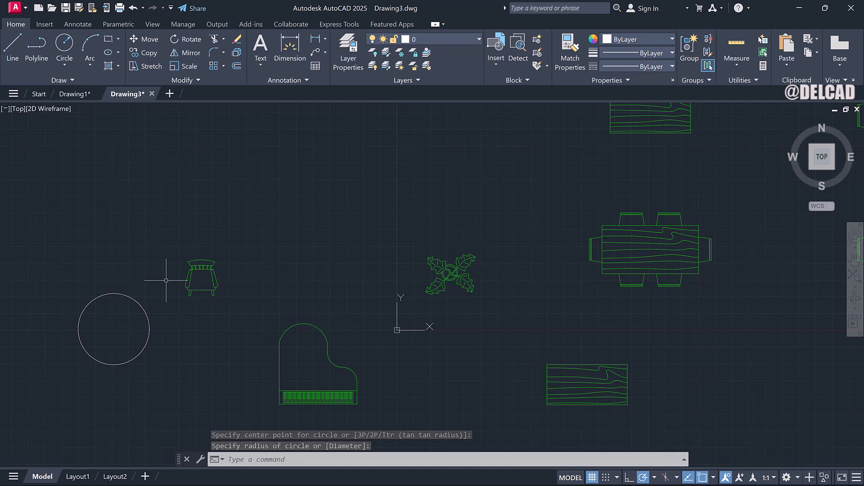
# Hatch the circle's interior with the AR-BRELM pattern in green at a scale of 10.
pyautogui.write('h')
pyautogui.press('Return')
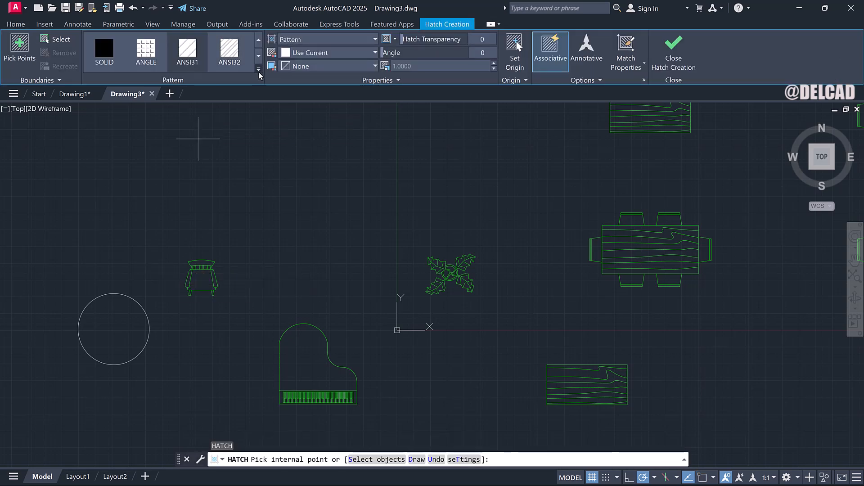
pyautogui.click(259, 70)
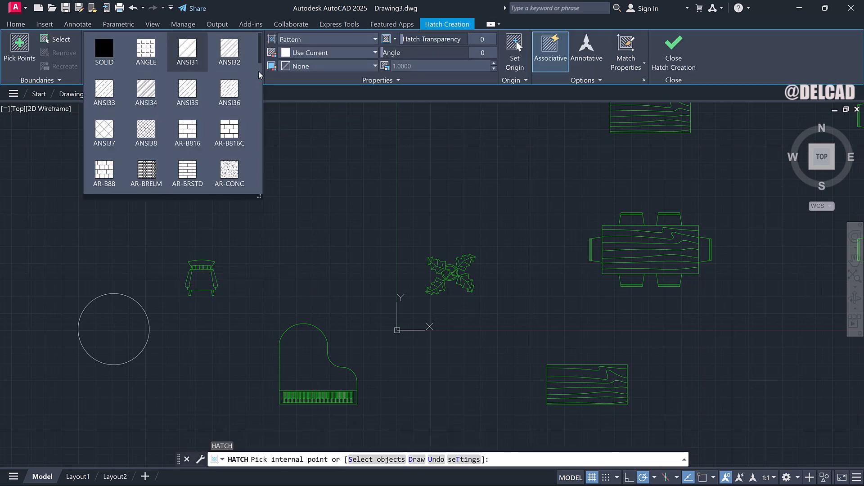
pyautogui.click(153, 177)
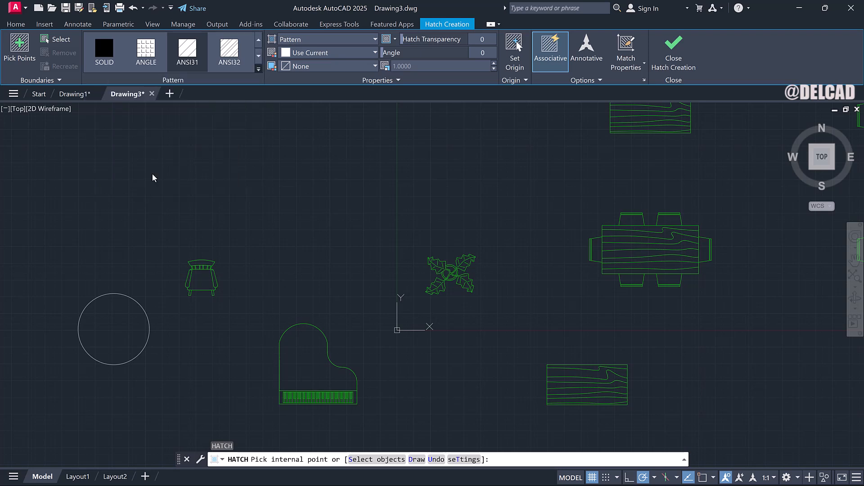
pyautogui.click(316, 53)
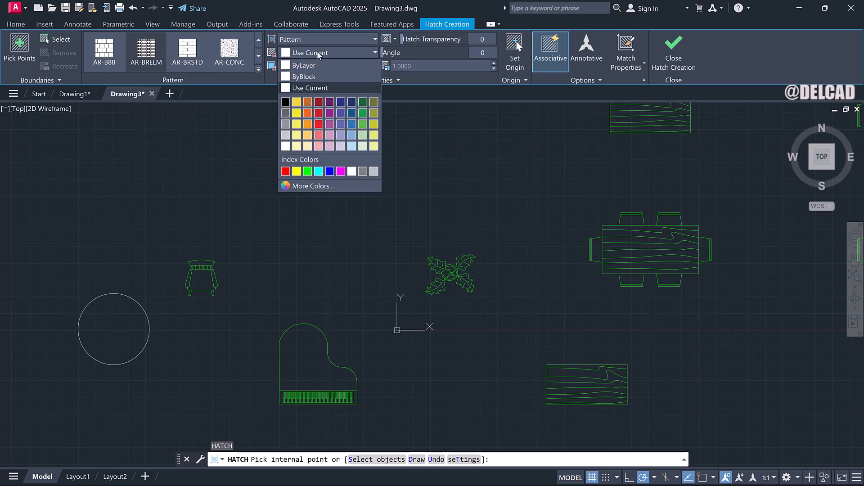
pyautogui.click(308, 172)
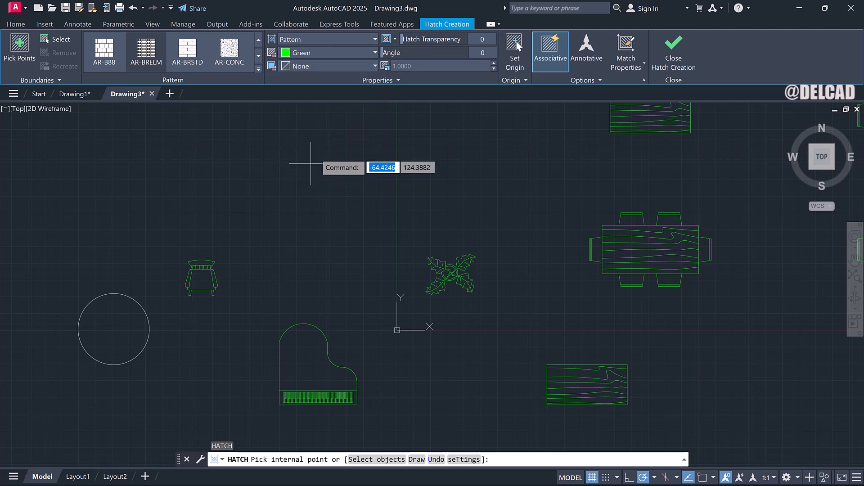
pyautogui.click(414, 67)
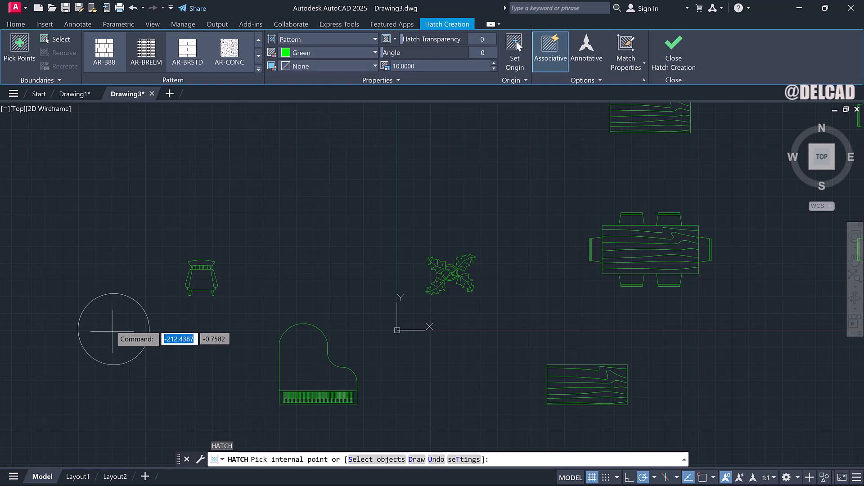
pyautogui.click(112, 331)
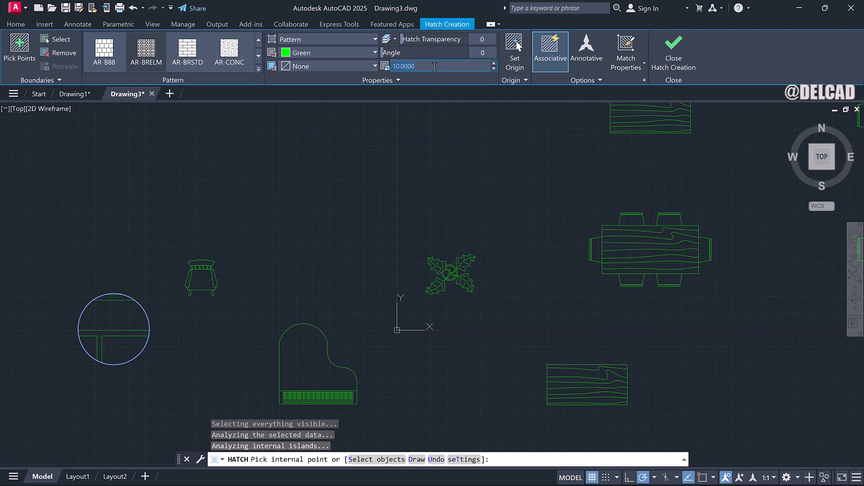
# Try the circle's hatch at scale 5 and with the AR-BRSTD and AR-BRELM brick patterns.
pyautogui.press('Return')
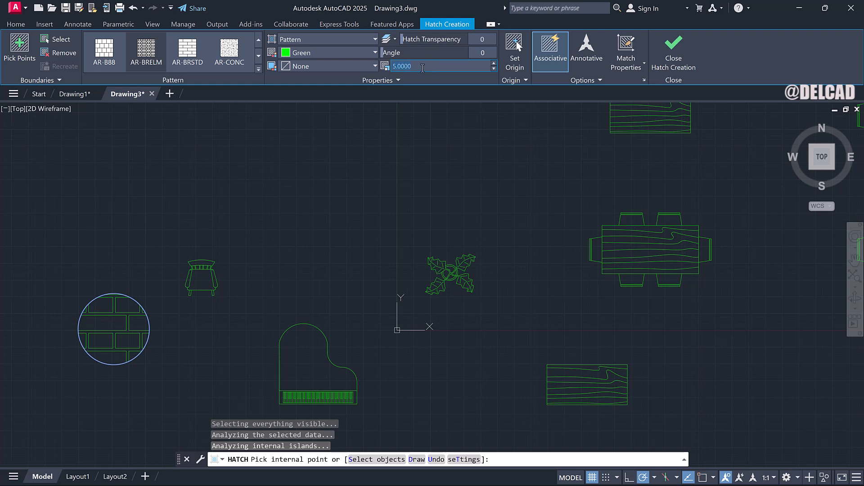
pyautogui.press('Return')
pyautogui.click(191, 60)
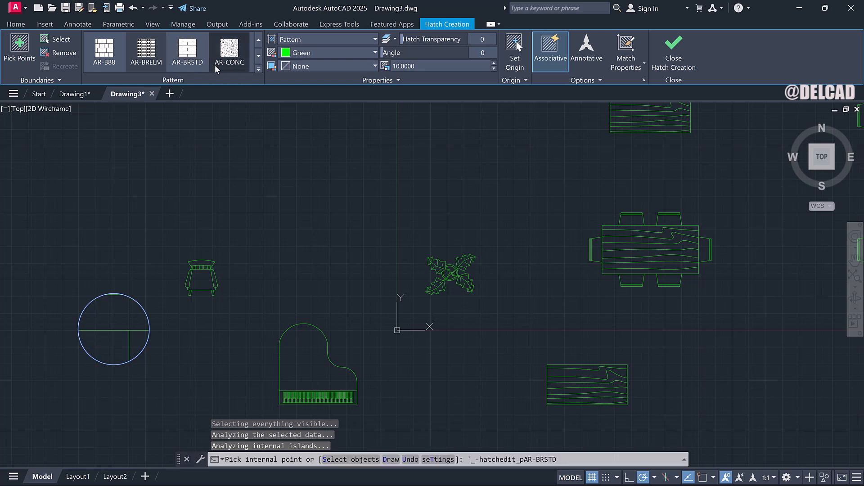
pyautogui.click(145, 56)
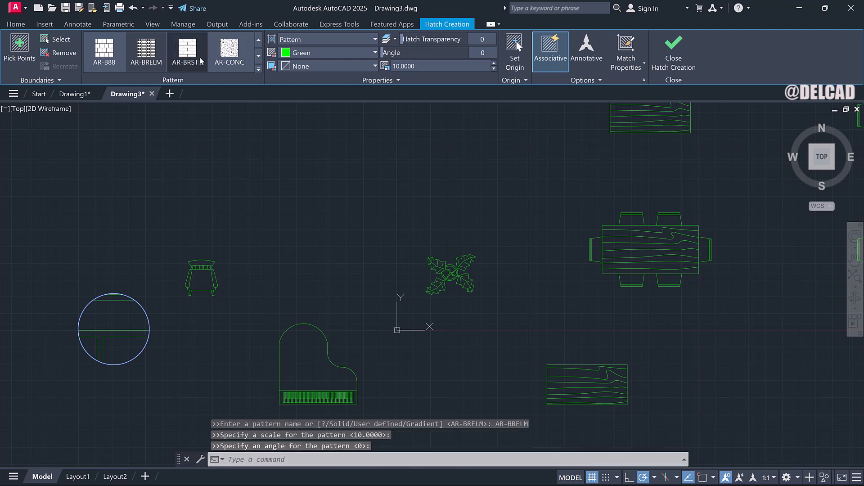
# Change the circle's hatch pattern to EARTH and close hatch creation.
pyautogui.click(259, 72)
pyautogui.scroll(-2, 229, 138)
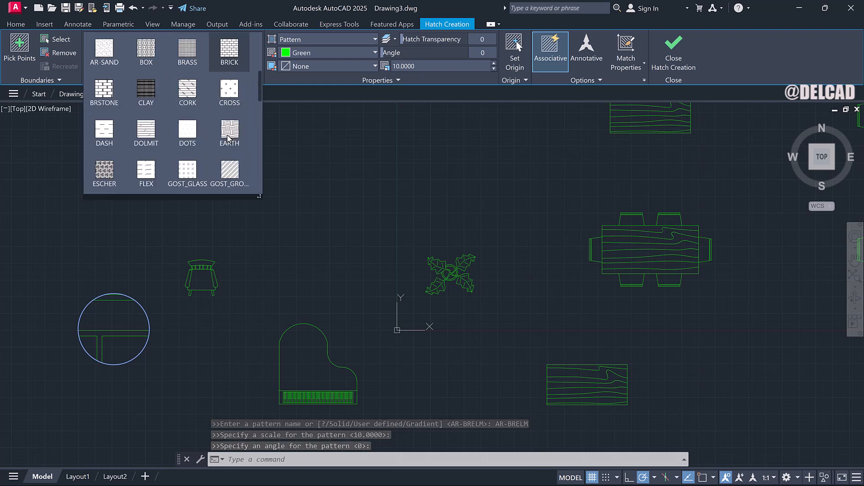
pyautogui.click(216, 149)
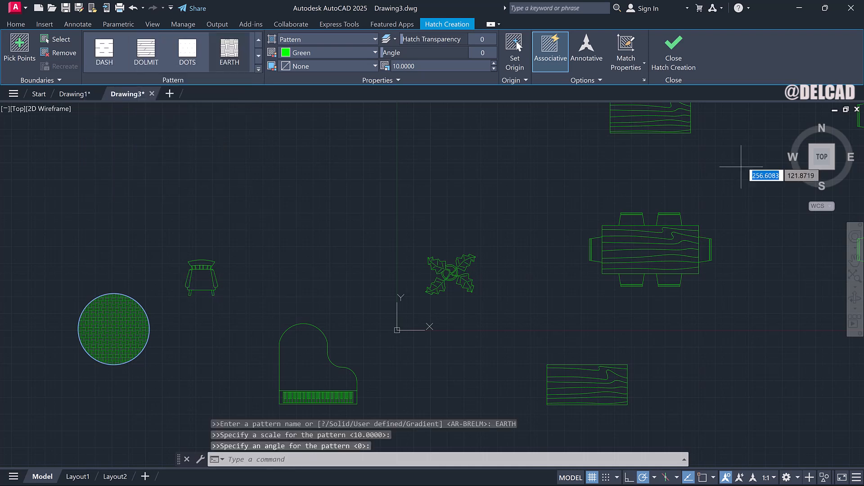
pyautogui.click(678, 53)
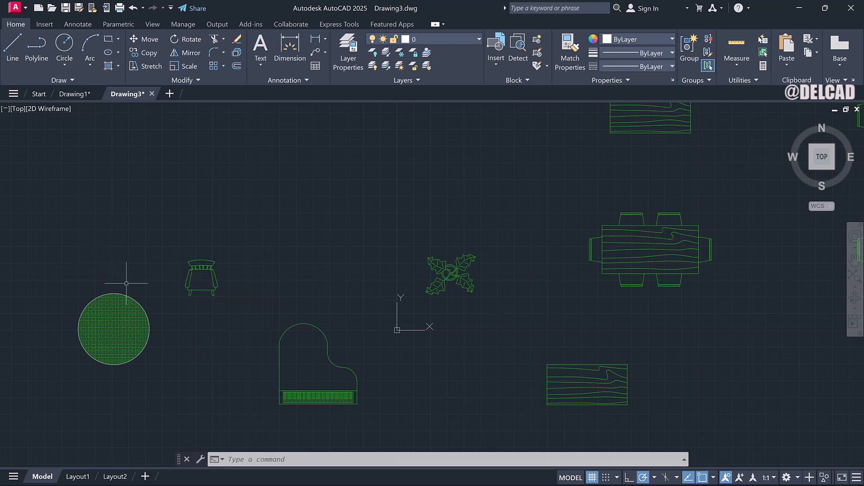
# Move the chair block so it sits just above the hatched circle.
pyautogui.click(184, 279)
pyautogui.rightClick(186, 280)
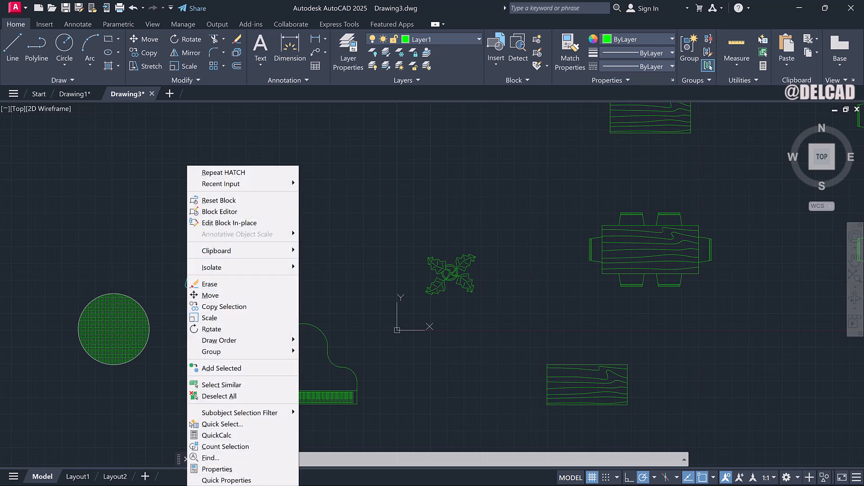
pyautogui.click(205, 295)
pyautogui.click(200, 279)
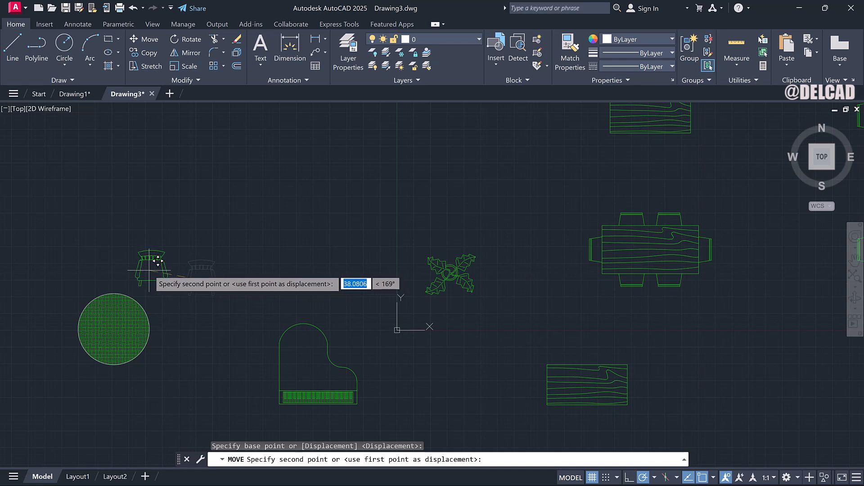
pyautogui.click(114, 296)
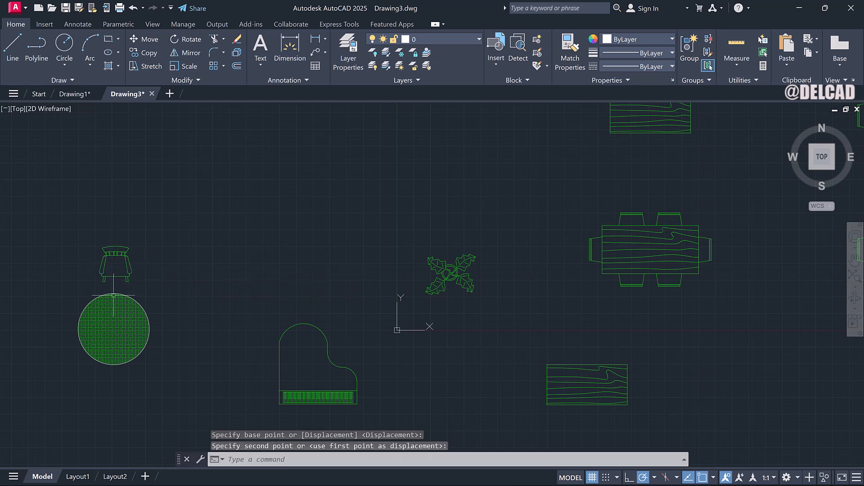
# Create a polar array of the chair centered on the hatched circle.
pyautogui.rightClick(145, 264)
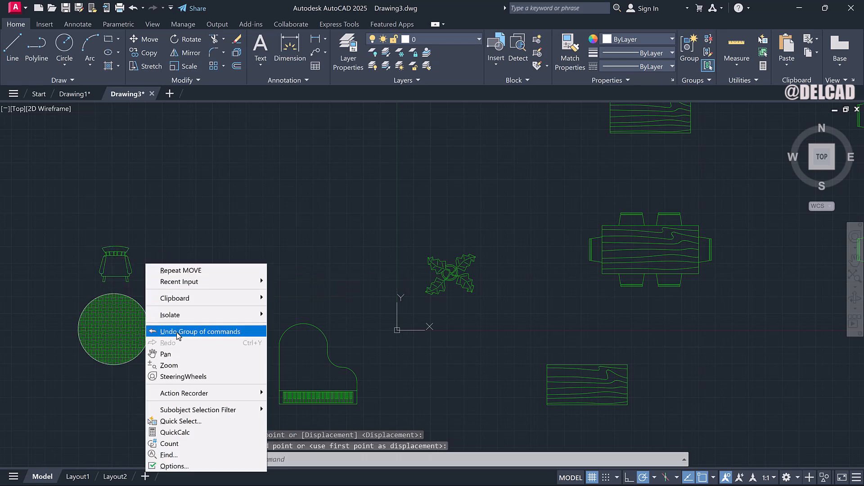
pyautogui.click(165, 354)
pyautogui.moveTo(156, 310); pyautogui.dragTo(271, 279)
pyautogui.rightClick(271, 280)
pyautogui.click(290, 287)
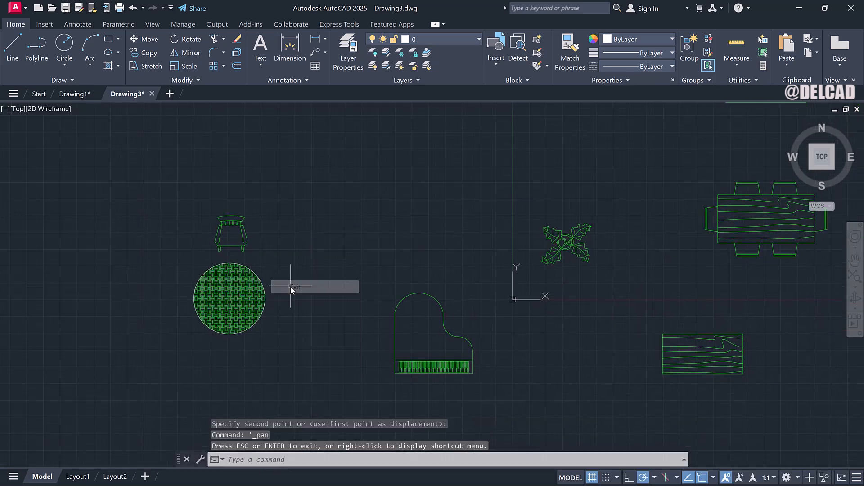
pyautogui.click(243, 234)
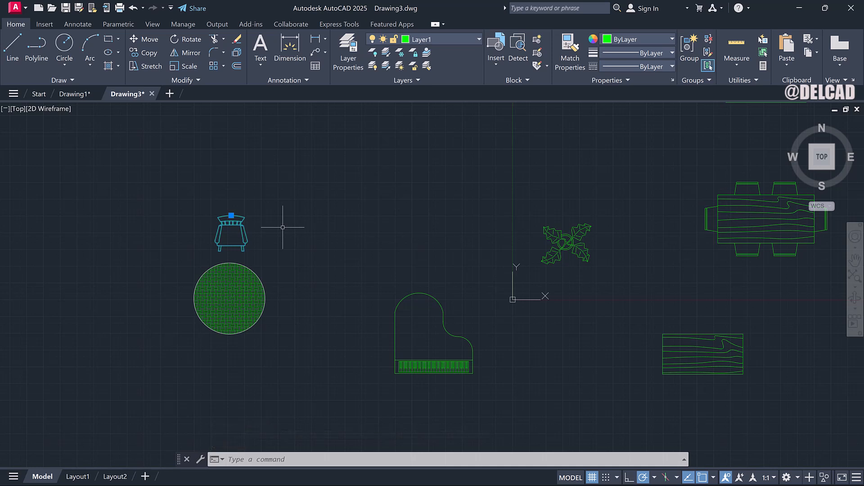
pyautogui.write('ARRa')
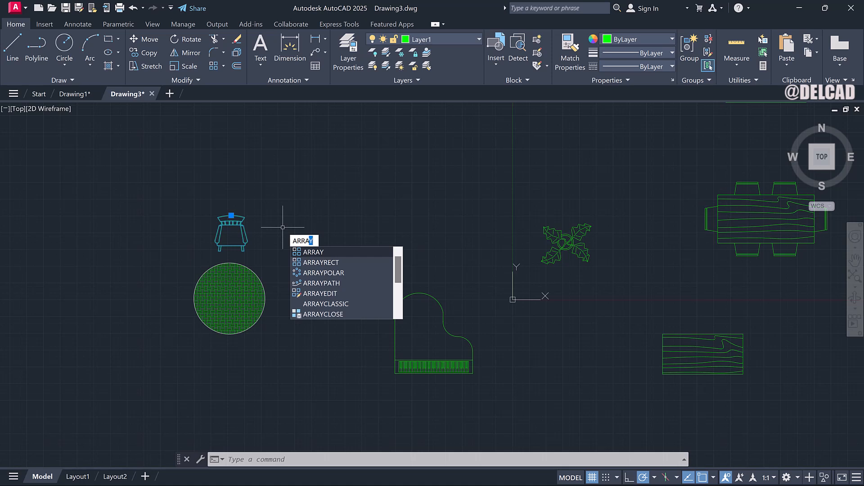
pyautogui.press('Return')
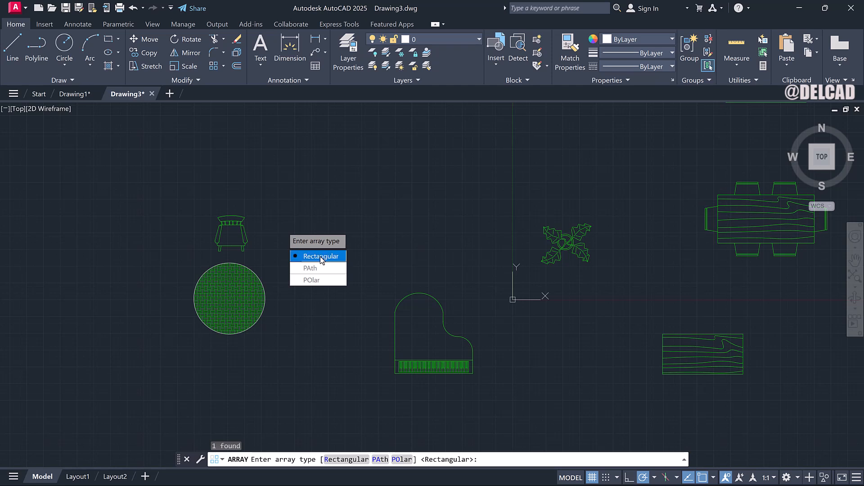
pyautogui.click(323, 279)
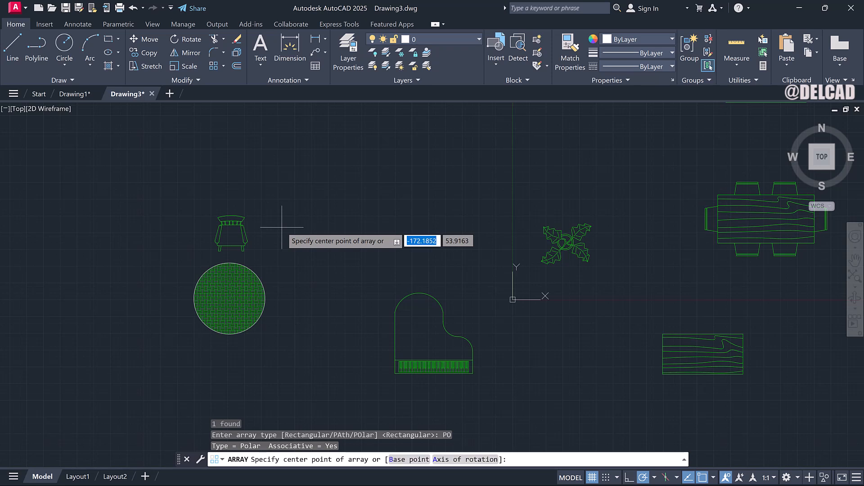
pyautogui.scroll(2, 226, 310)
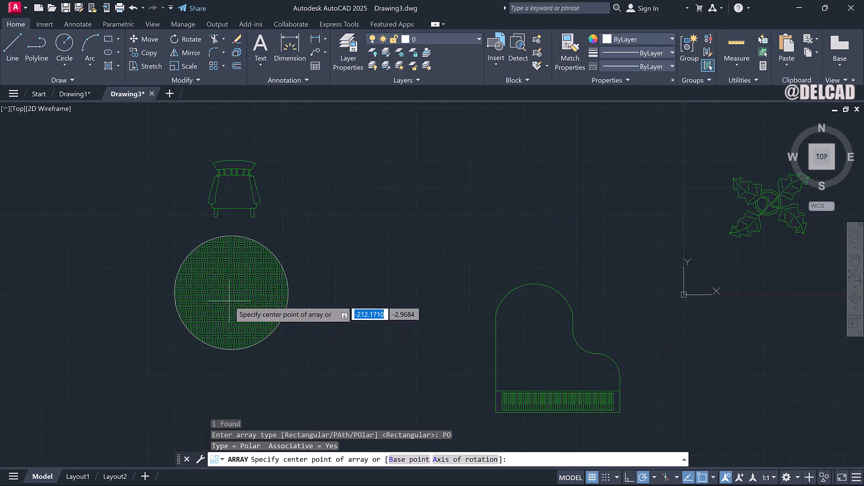
pyautogui.scroll(5, 231, 306)
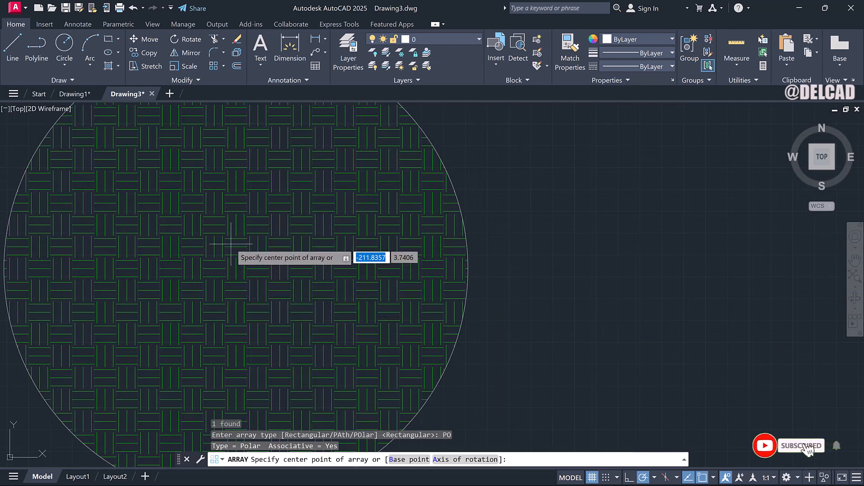
pyautogui.scroll(3, 232, 245)
pyautogui.scroll(-3, 254, 248)
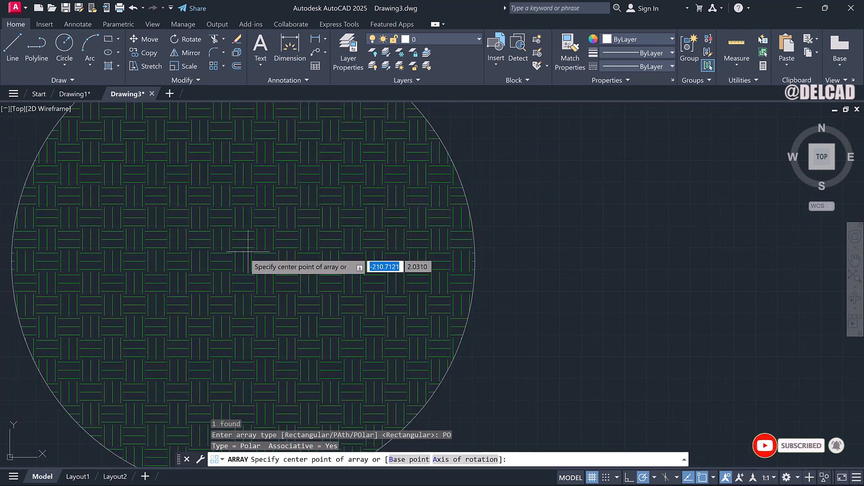
pyautogui.scroll(-4, 158, 264)
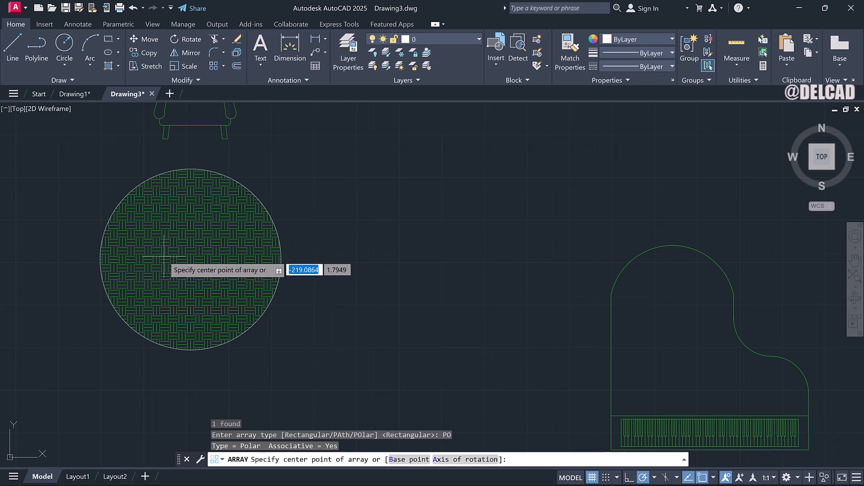
pyautogui.click(713, 478)
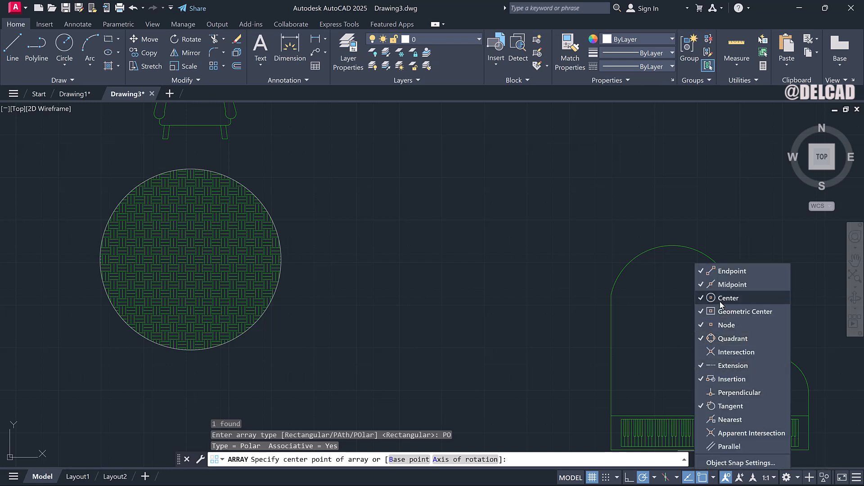
pyautogui.click(242, 261)
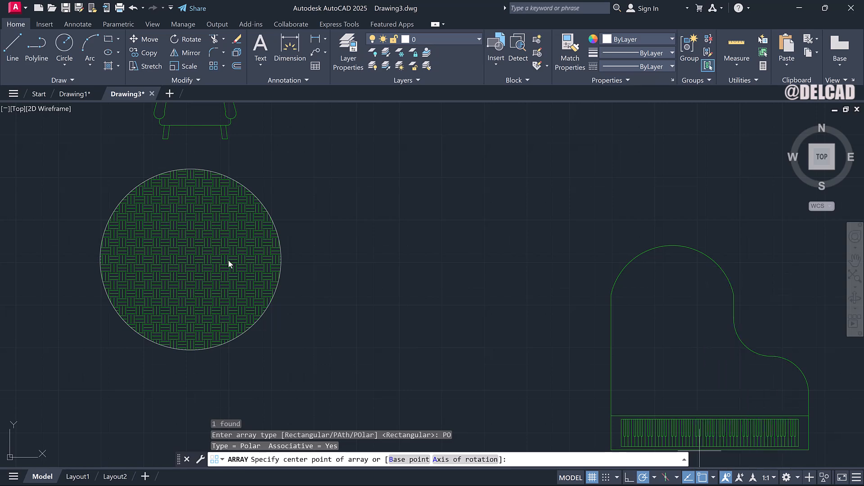
pyautogui.scroll(2, 189, 259)
pyautogui.scroll(-4, 191, 255)
pyautogui.scroll(2, 189, 258)
pyautogui.scroll(2, 188, 257)
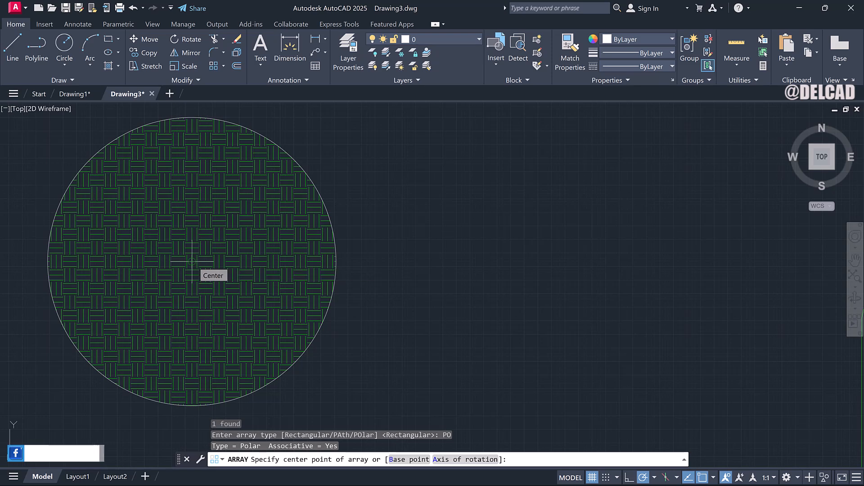
pyautogui.click(193, 261)
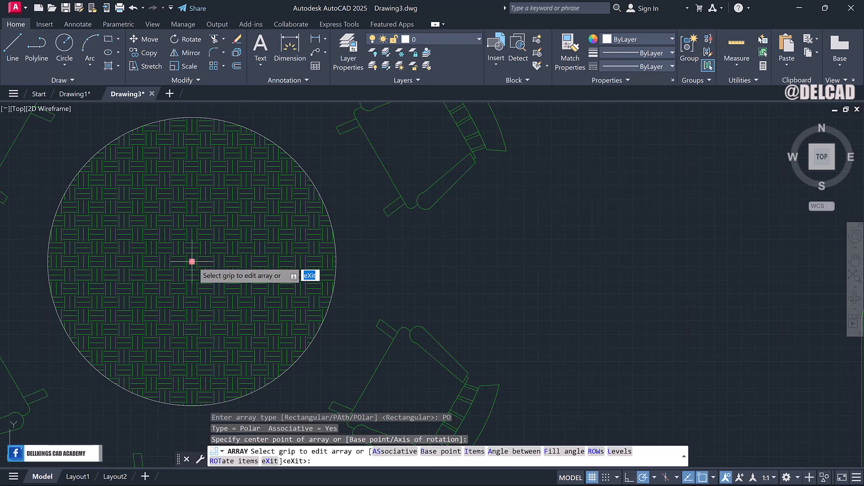
# Set the polar array to 4 items around the table.
pyautogui.scroll(-3, 192, 262)
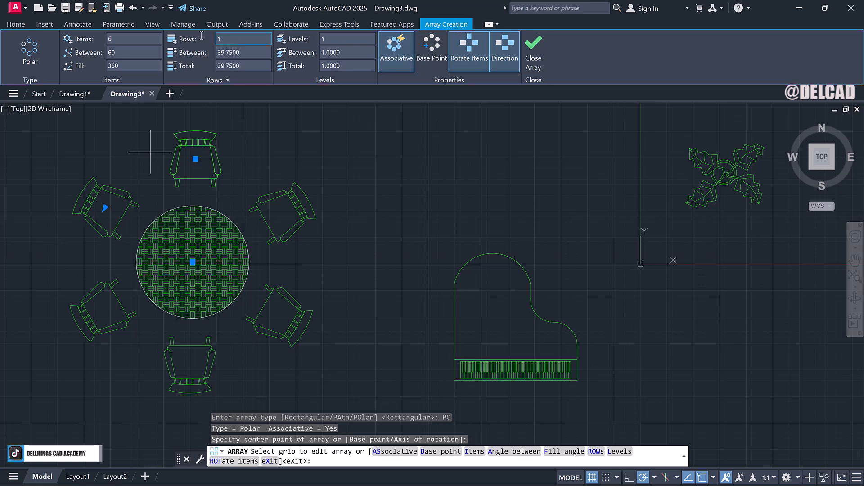
pyautogui.click(134, 40)
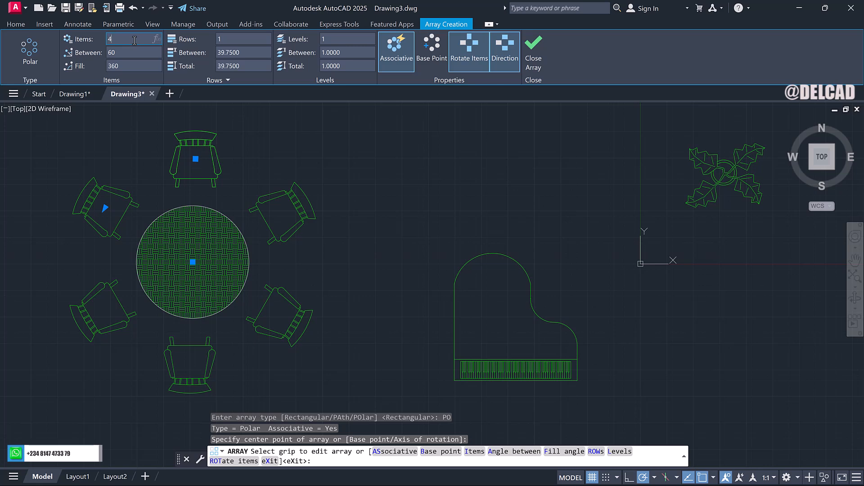
pyautogui.press('Return')
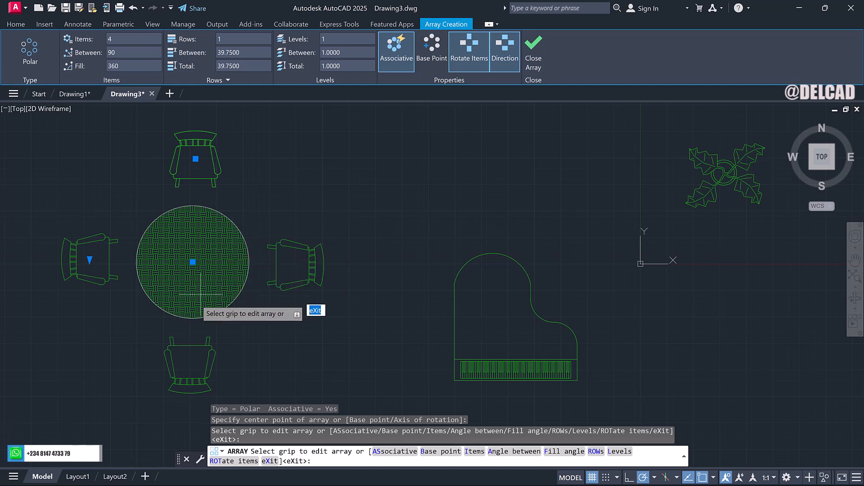
# Set the polar array's rows to 2.
pyautogui.scroll(-2, 197, 216)
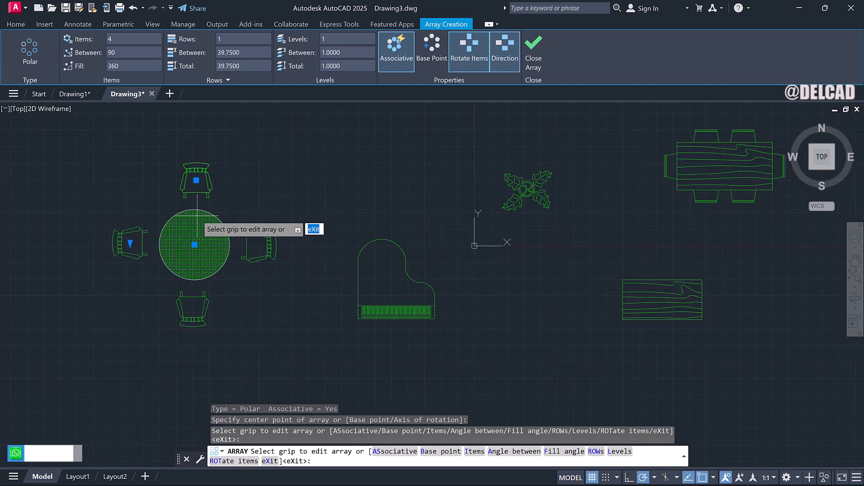
pyautogui.click(236, 37)
pyautogui.write('2')
pyautogui.press('Return')
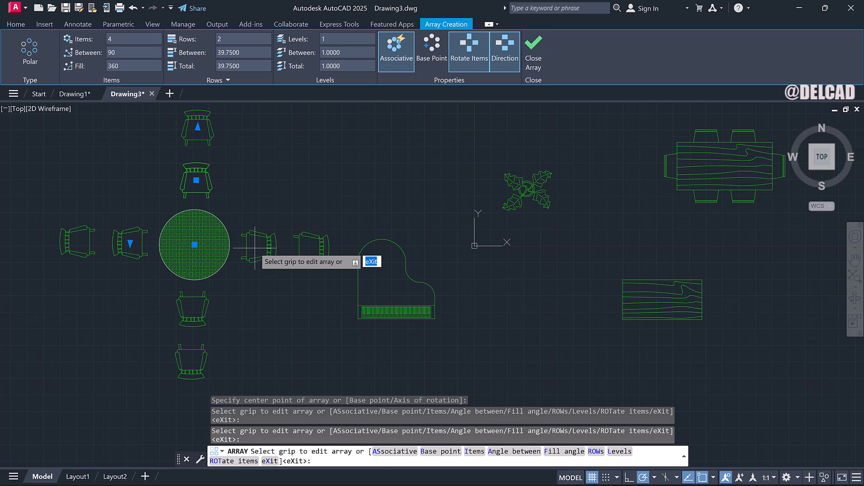
# Toggle item rotation off and back on for the polar array of chairs.
pyautogui.click(469, 62)
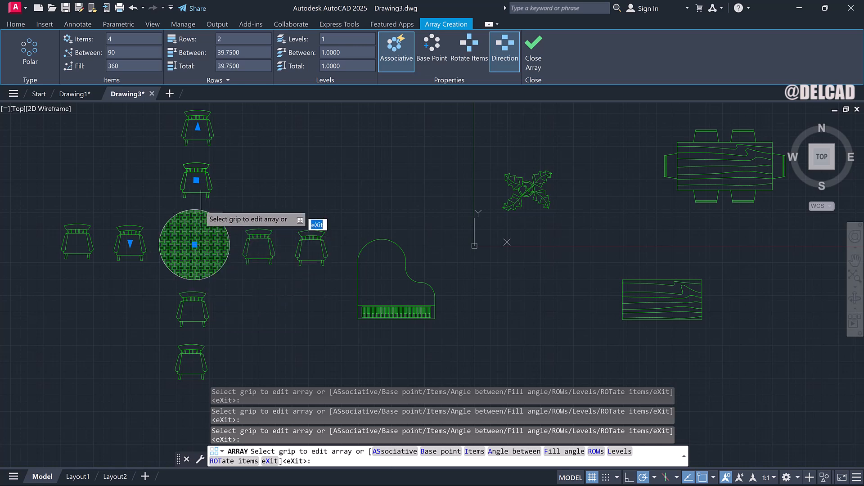
pyautogui.click(467, 61)
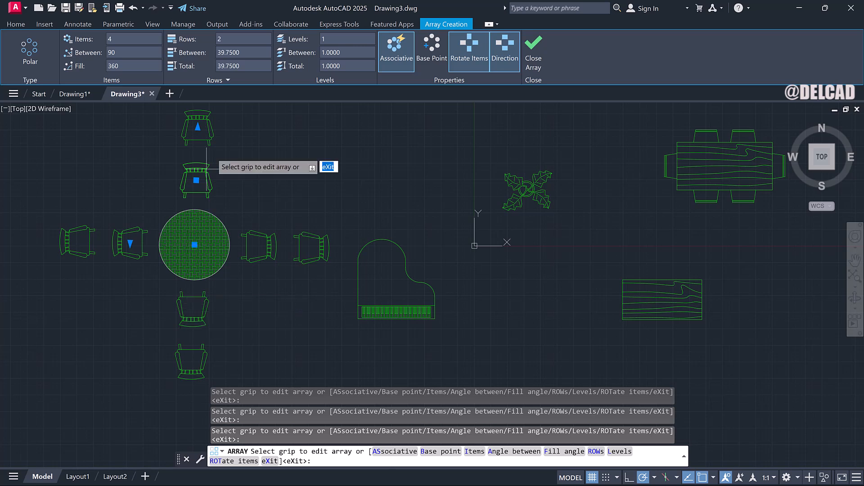
# Set the polar array to 1 row and 8 items around the table, then close the array editor.
pyautogui.click(235, 39)
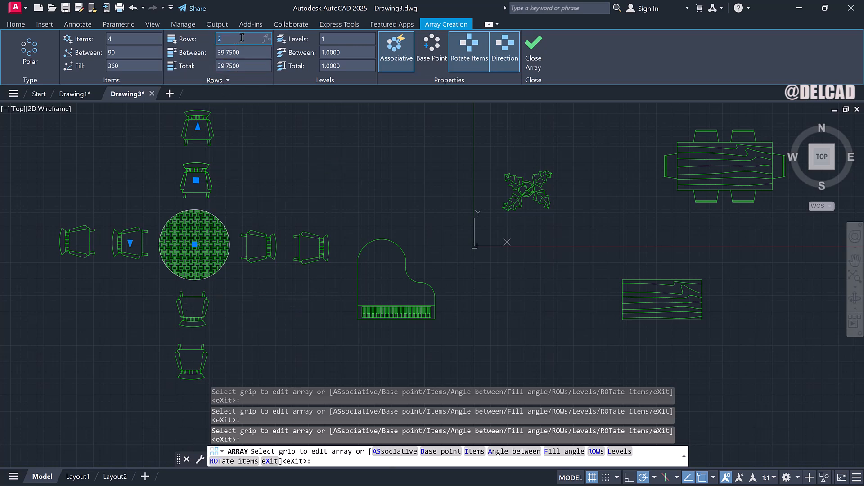
pyautogui.moveTo(227, 39); pyautogui.dragTo(207, 36)
pyautogui.write('1')
pyautogui.press('Return')
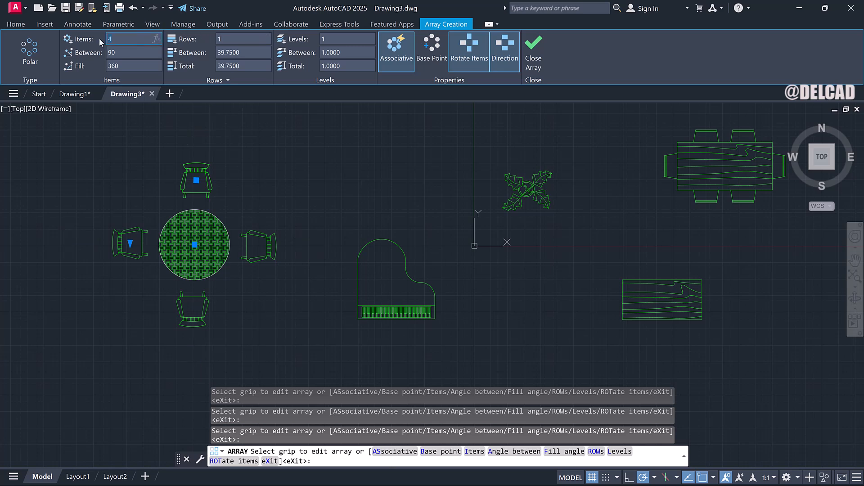
pyautogui.write('8')
pyautogui.press('Return')
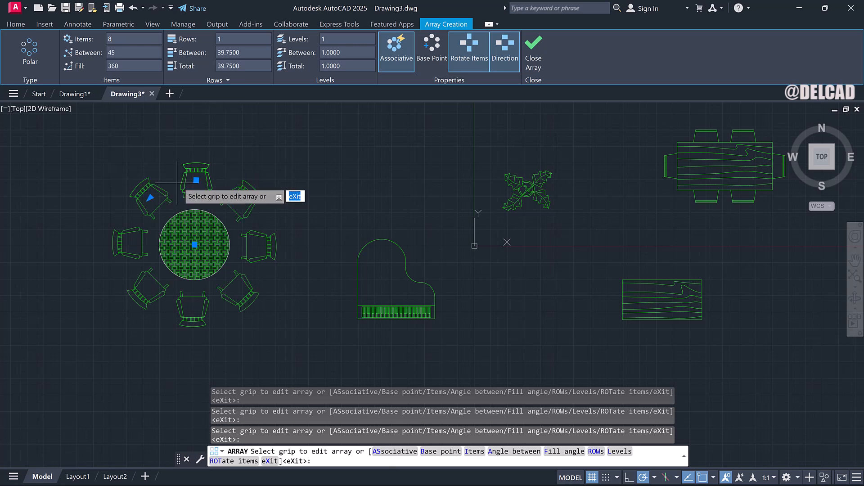
pyautogui.scroll(2, 194, 207)
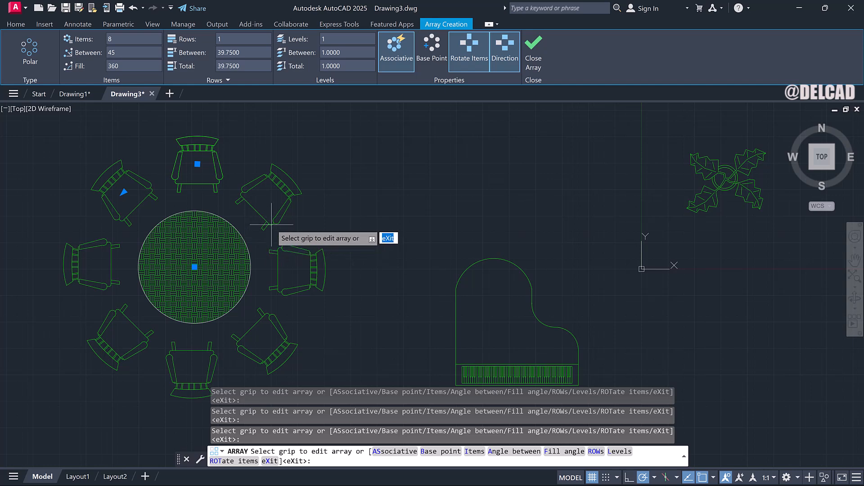
pyautogui.press('Escape')
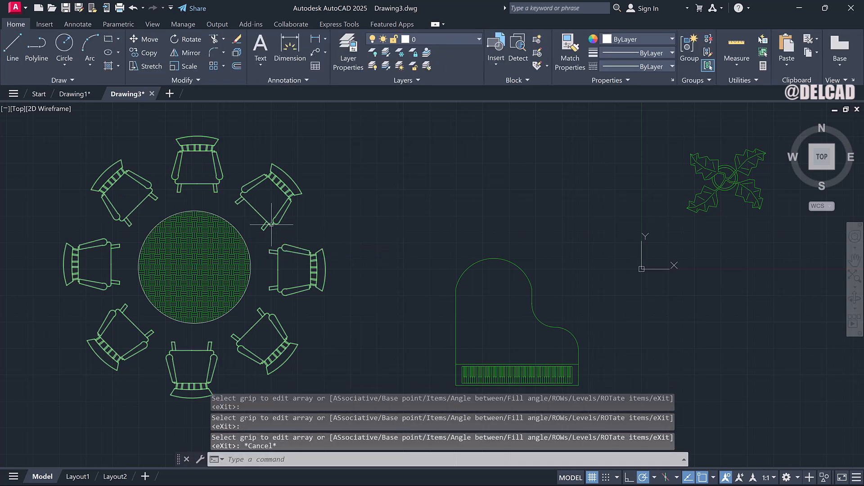
# Draw a circle of about 37 radius in empty space above the table and chairs.
pyautogui.scroll(-2, 306, 232)
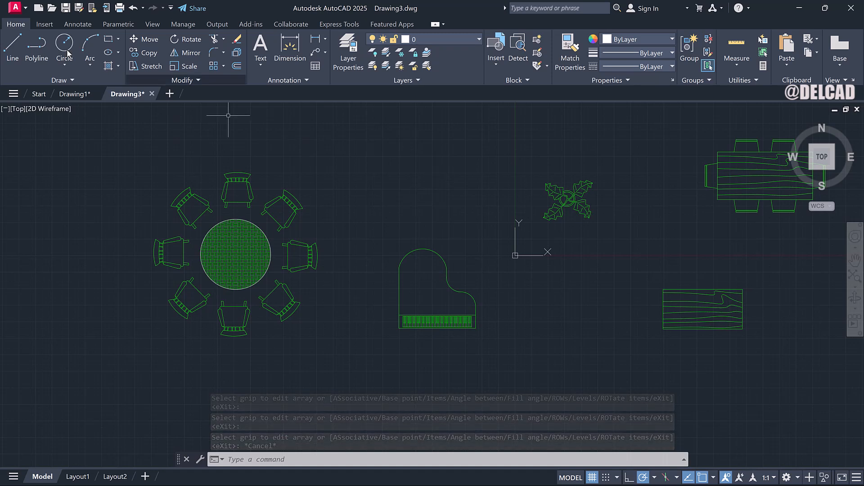
pyautogui.write('c')
pyautogui.press('Return')
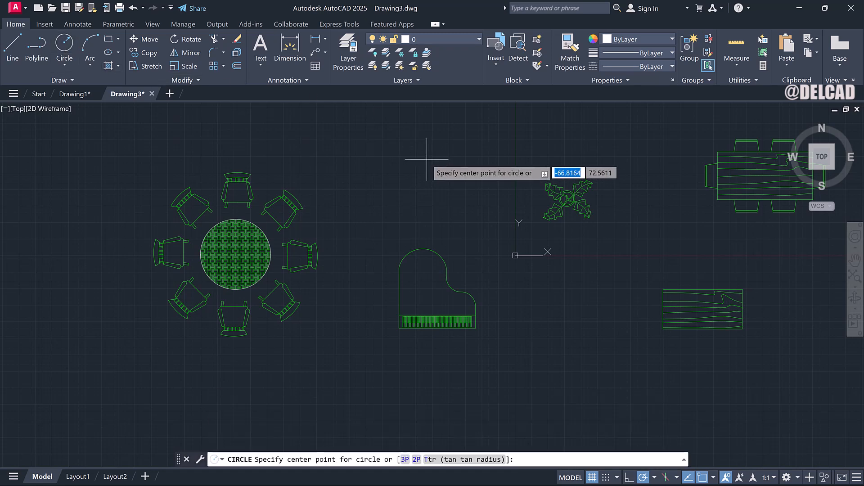
pyautogui.click(405, 128)
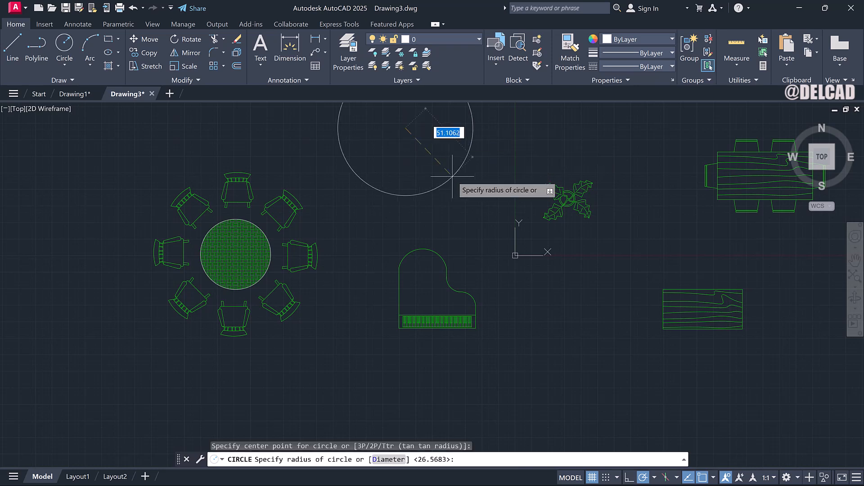
pyautogui.click(448, 146)
# Draw a horizontal line across the new circle through its center, from quadrant to quadrant.
pyautogui.rightClick(450, 144)
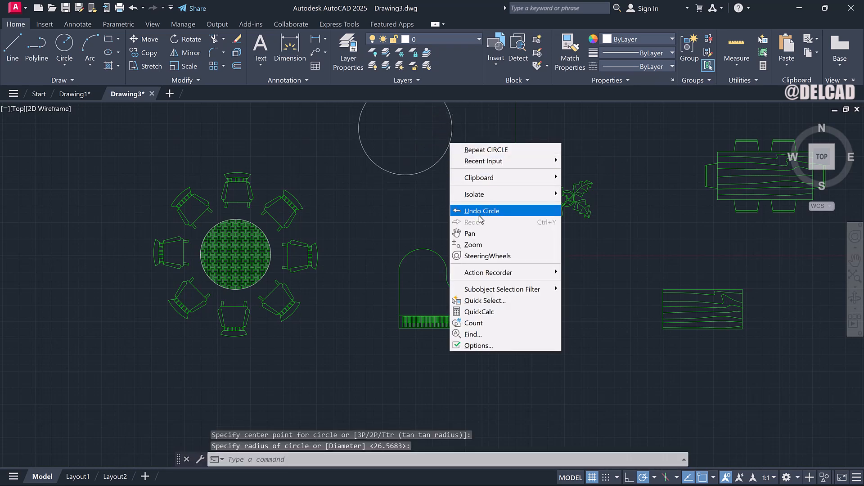
pyautogui.click(478, 233)
pyautogui.moveTo(445, 192); pyautogui.dragTo(433, 271)
pyautogui.scroll(2, 392, 207)
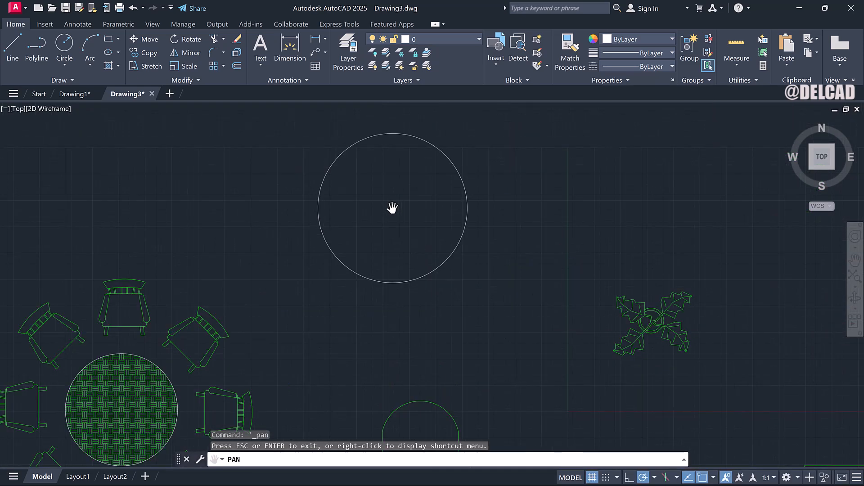
pyautogui.press('Escape')
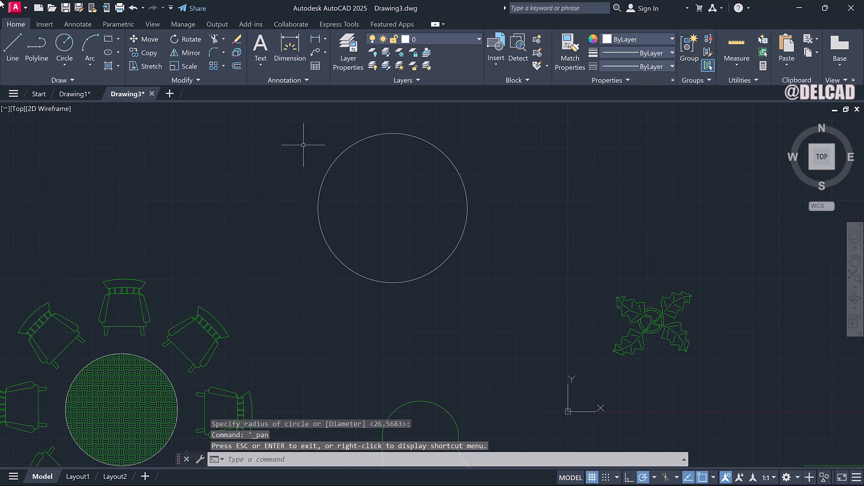
pyautogui.click(12, 50)
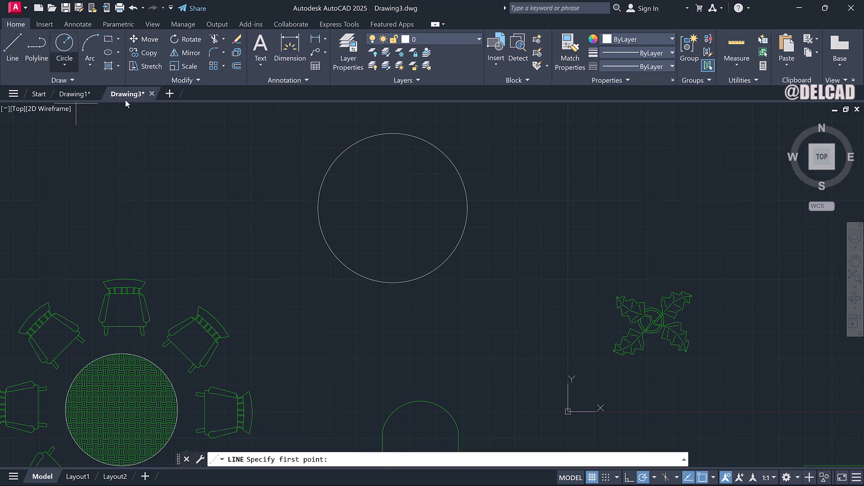
pyautogui.click(318, 209)
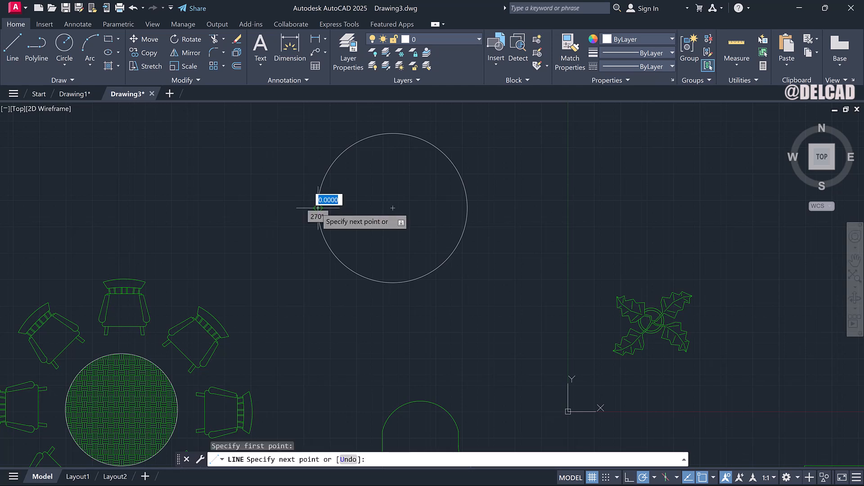
pyautogui.click(468, 208)
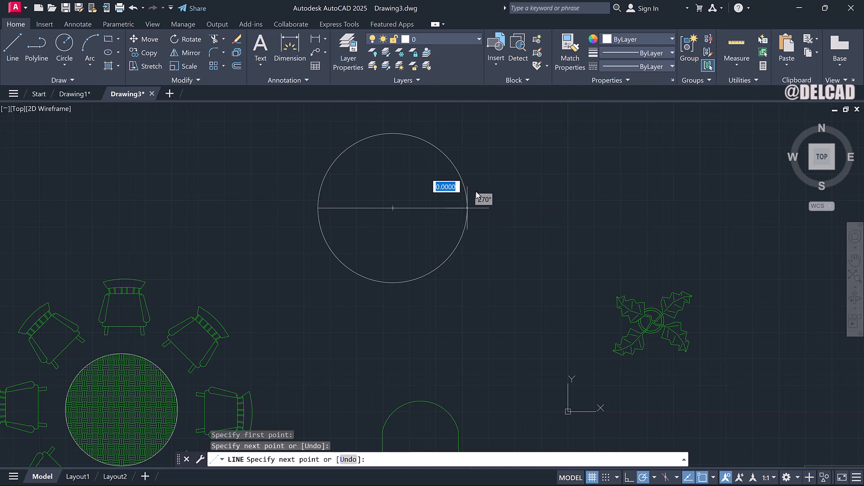
pyautogui.press('Escape')
# Trim away the lower half of the circle below the line.
pyautogui.write('TR')
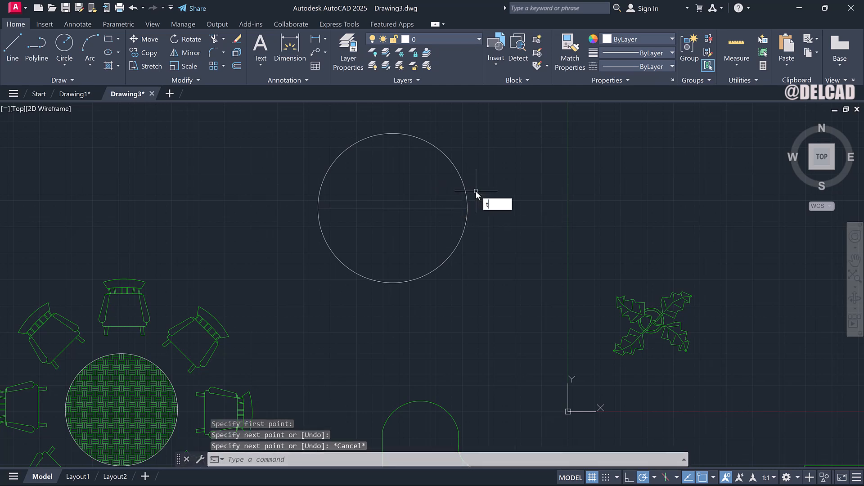
pyautogui.press('Return')
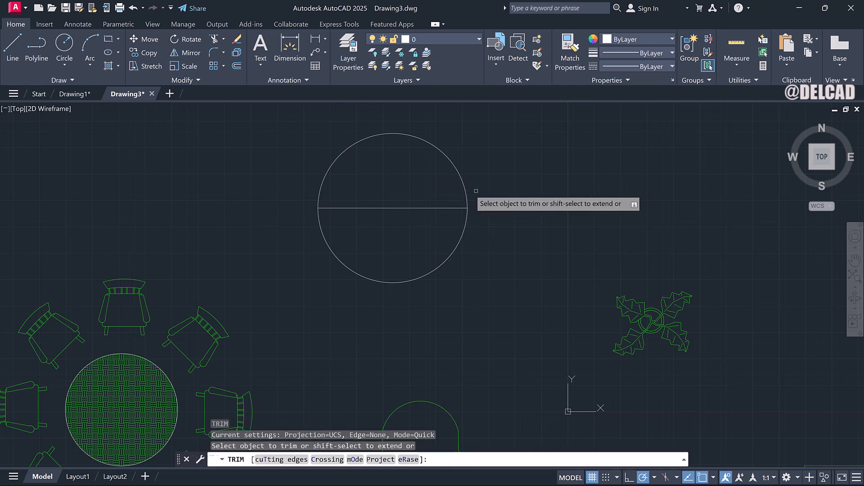
pyautogui.click(467, 229)
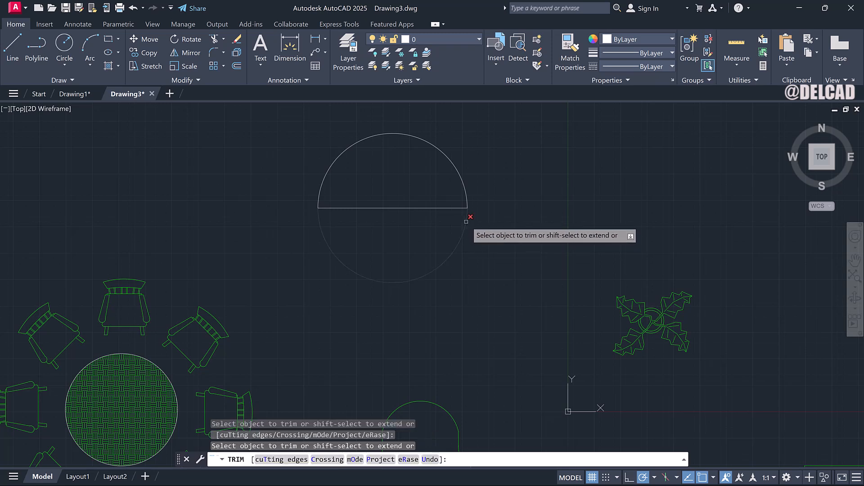
pyautogui.press('Escape')
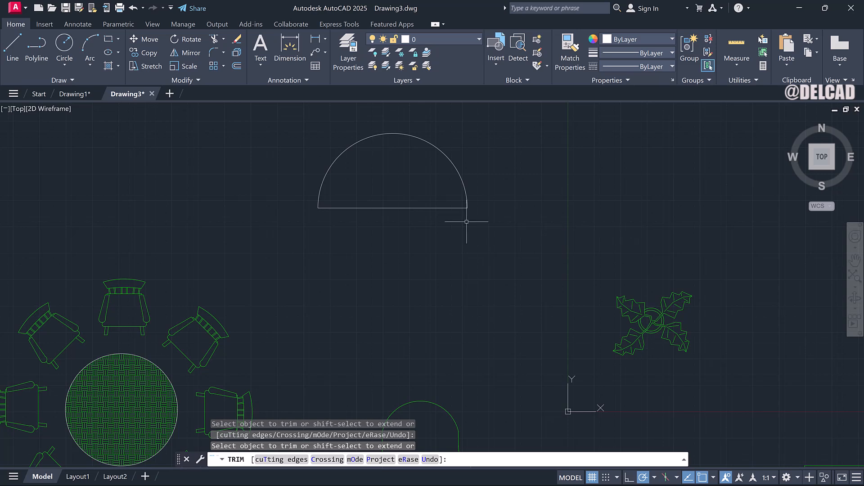
# Offset the semicircular arc outward by about 4.7 through a picked point to form a concentric outer arc.
pyautogui.rightClick(467, 222)
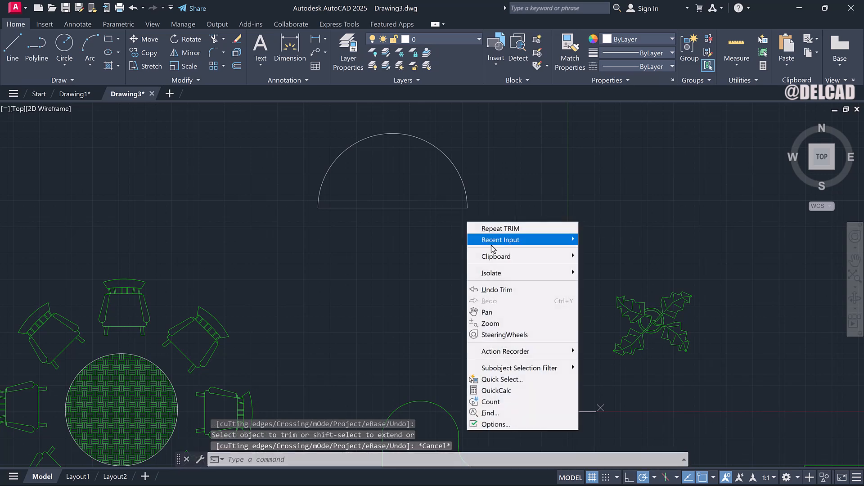
pyautogui.click(501, 311)
pyautogui.moveTo(428, 189); pyautogui.dragTo(424, 247)
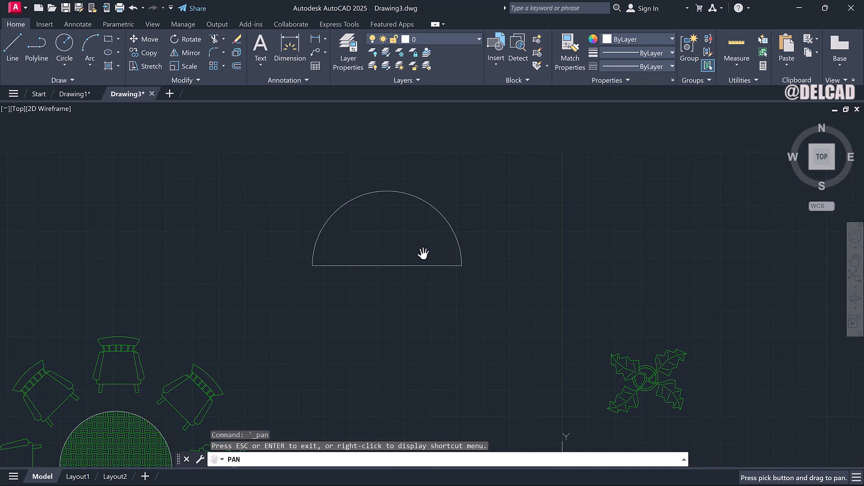
pyautogui.press('Escape')
pyautogui.write('o')
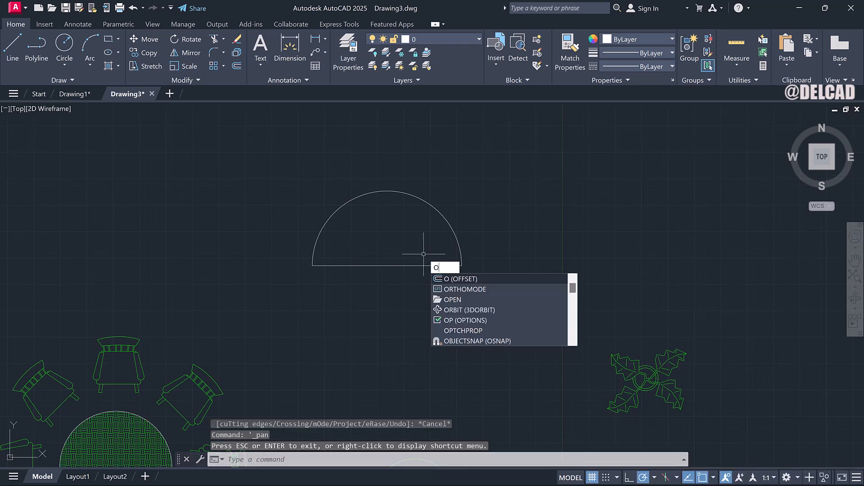
pyautogui.press('Return')
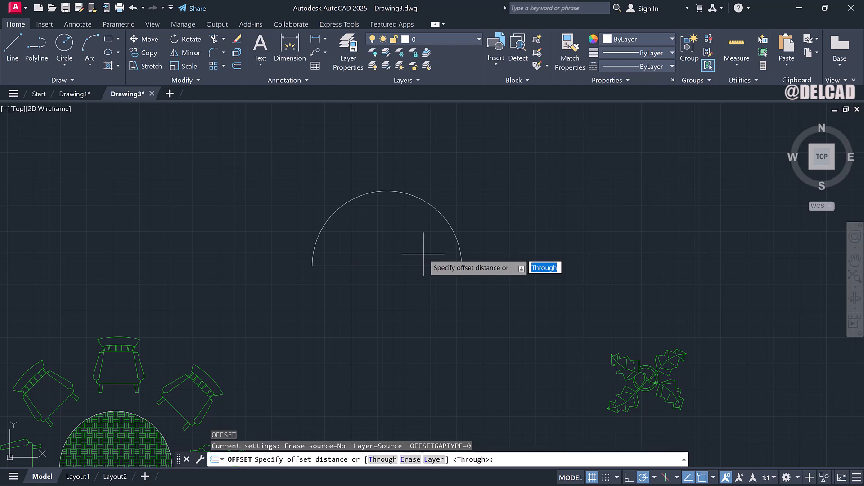
pyautogui.press('Return')
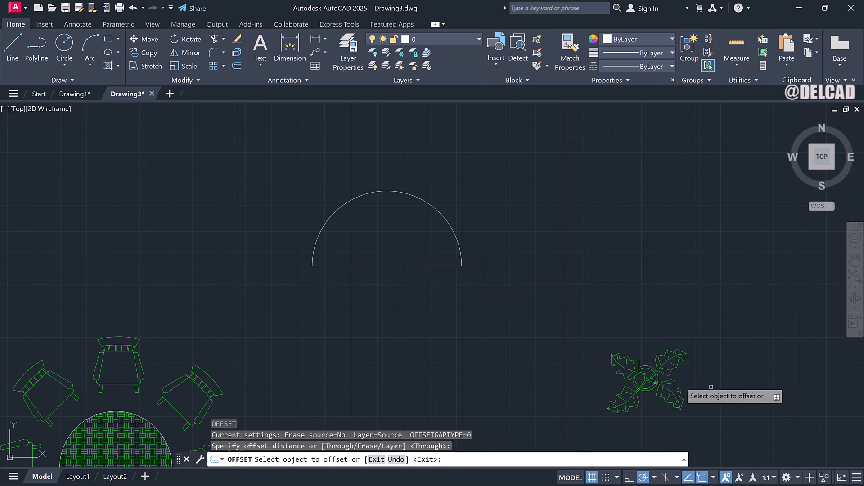
pyautogui.click(444, 216)
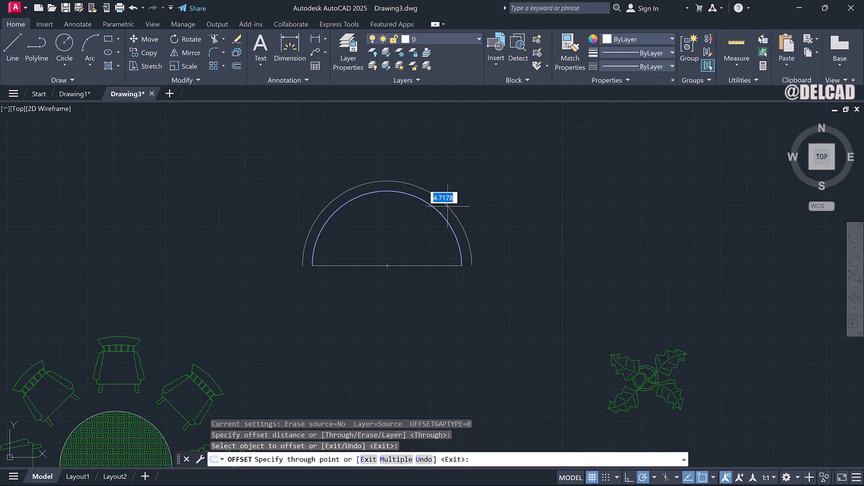
pyautogui.click(454, 200)
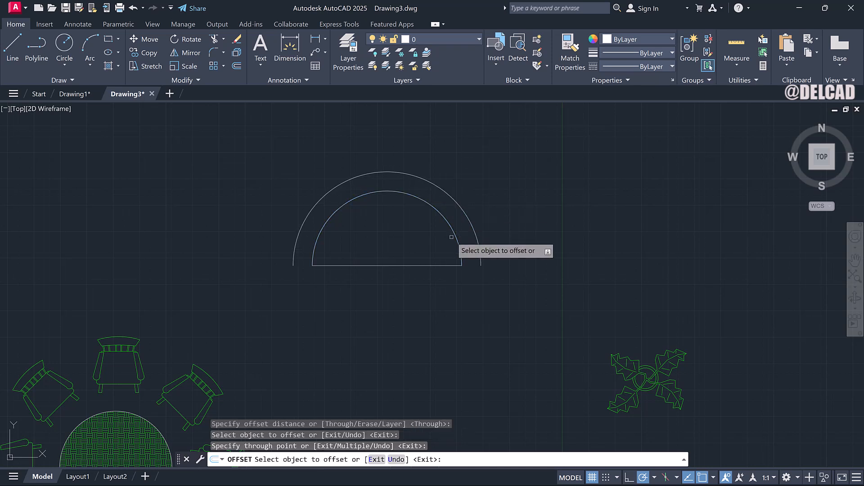
pyautogui.press('Escape')
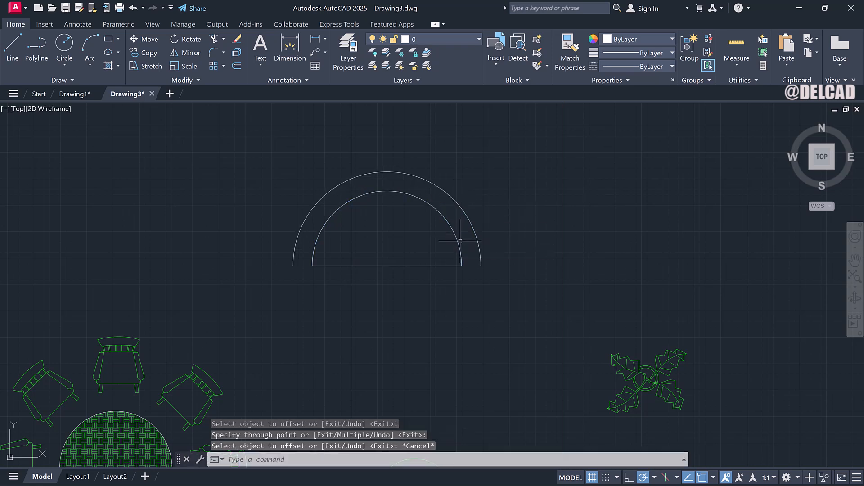
# Stretch both ends of the diameter line out to meet the ends of the outer arc.
pyautogui.click(453, 263)
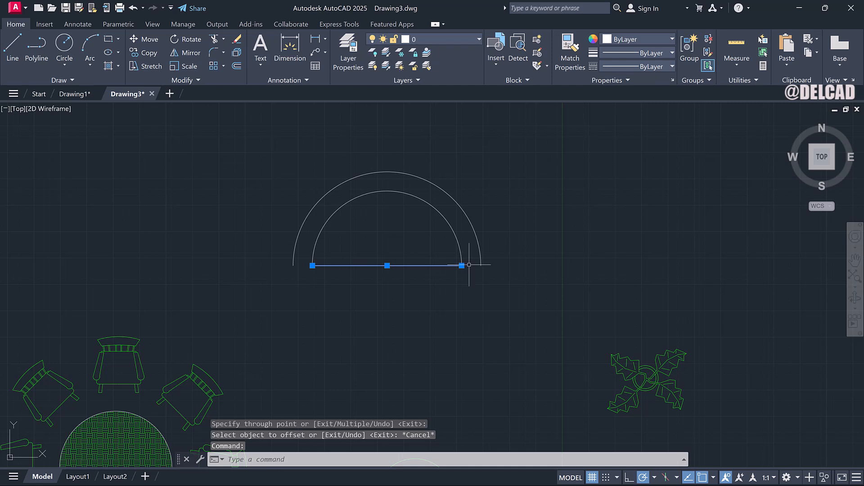
pyautogui.click(461, 266)
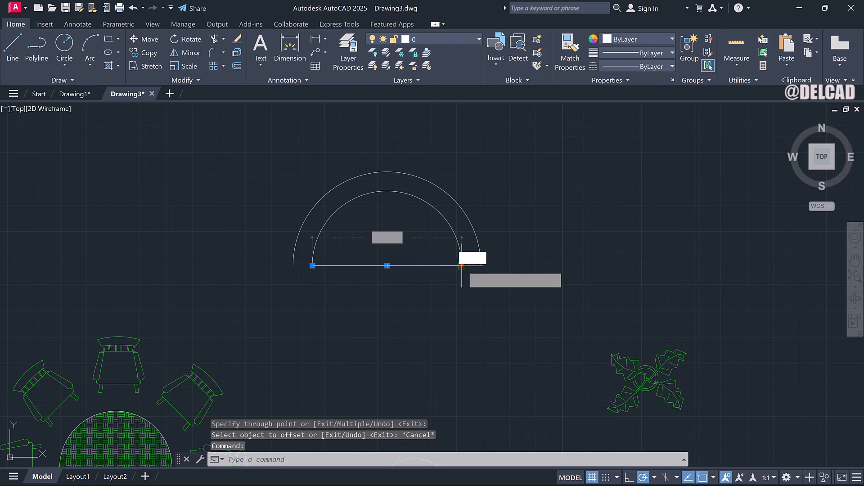
pyautogui.click(481, 266)
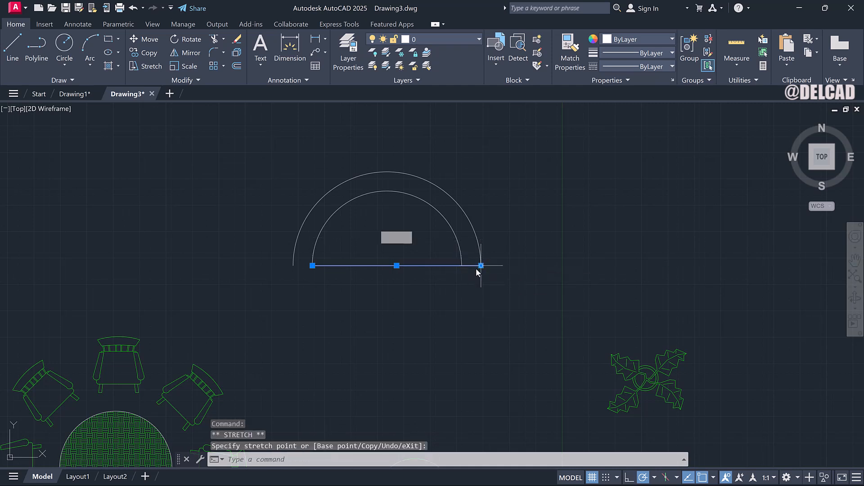
pyautogui.click(312, 266)
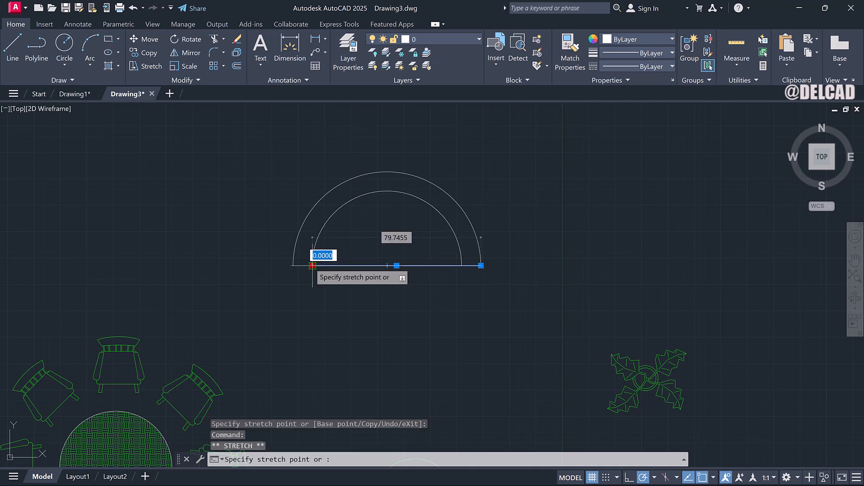
pyautogui.click(288, 264)
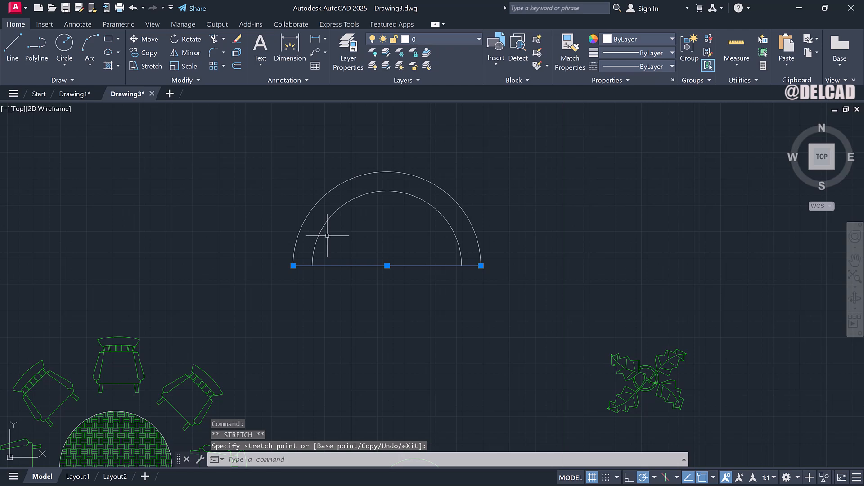
pyautogui.press('Escape')
pyautogui.scroll(-4, 377, 254)
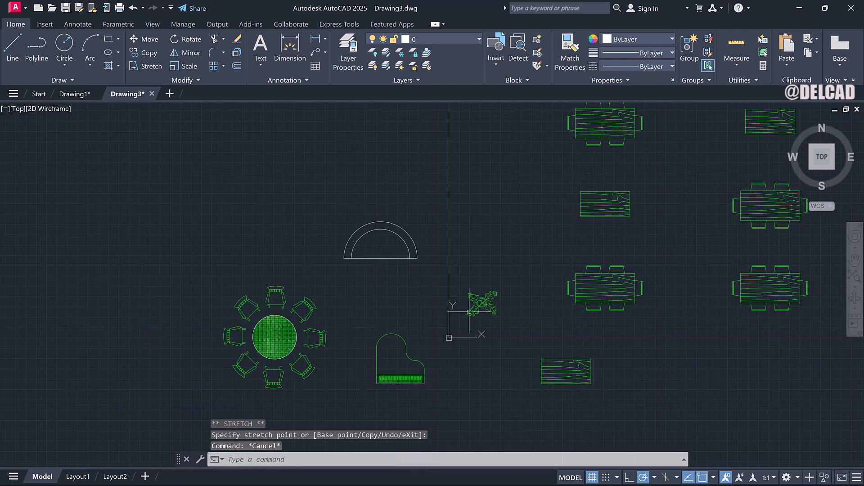
pyautogui.scroll(-4, 508, 337)
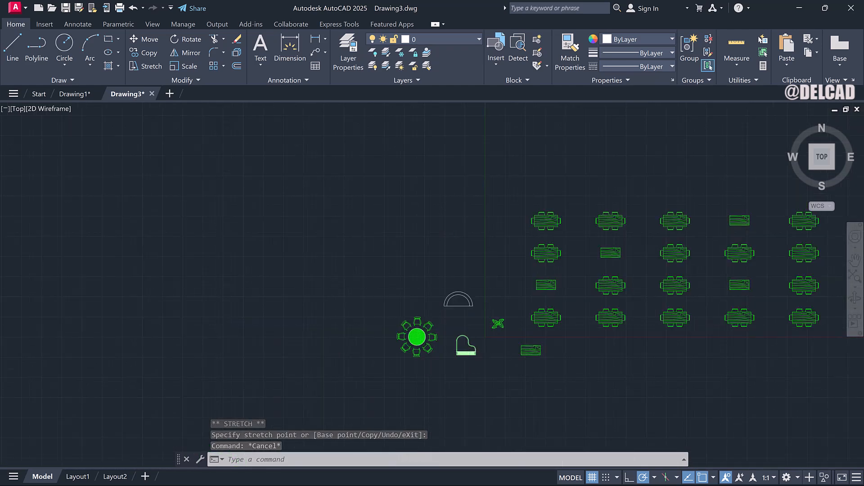
# Zoom to the grand piano block and scale it down about a base point inside it.
pyautogui.scroll(3, 469, 351)
pyautogui.click(470, 332)
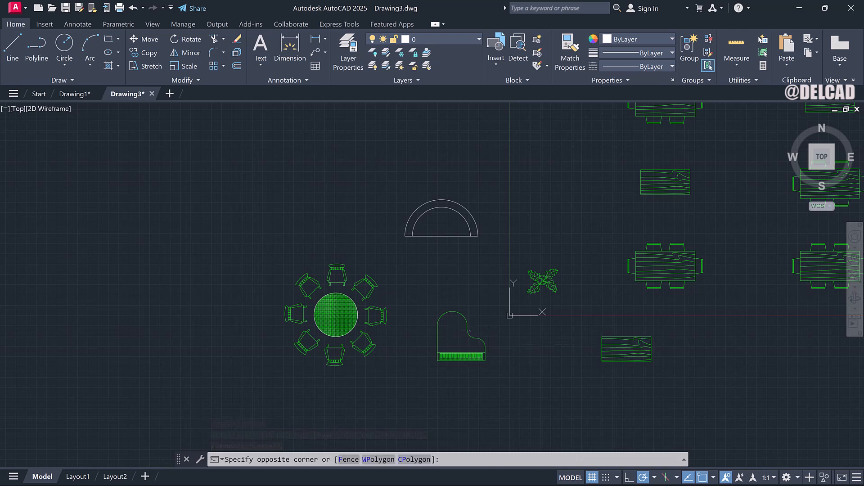
pyautogui.click(470, 332)
pyautogui.click(469, 331)
pyautogui.scroll(4, 469, 330)
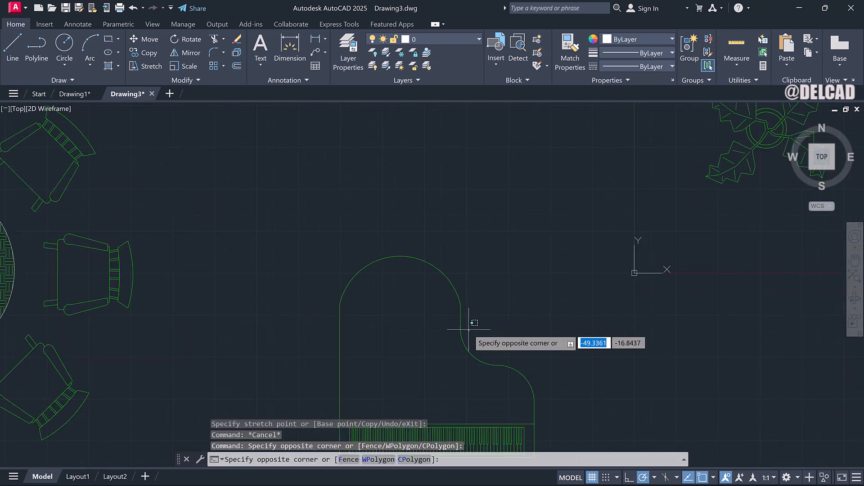
pyautogui.scroll(-2, 470, 330)
pyautogui.click(465, 341)
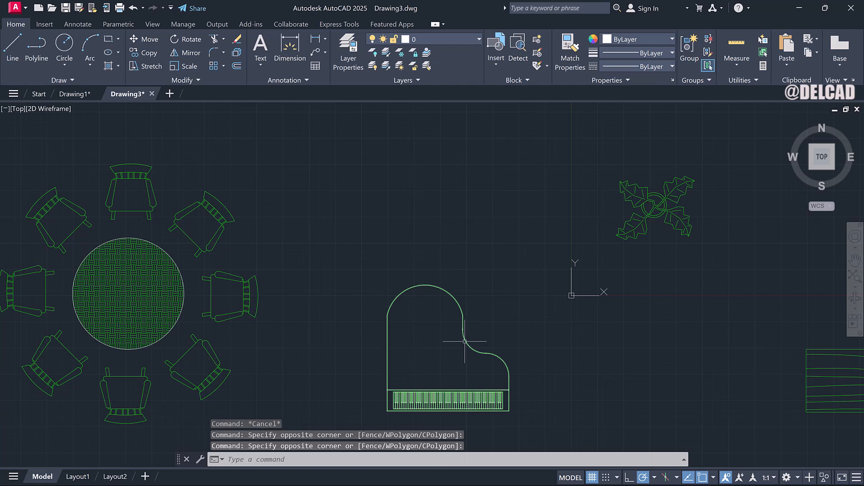
pyautogui.click(465, 342)
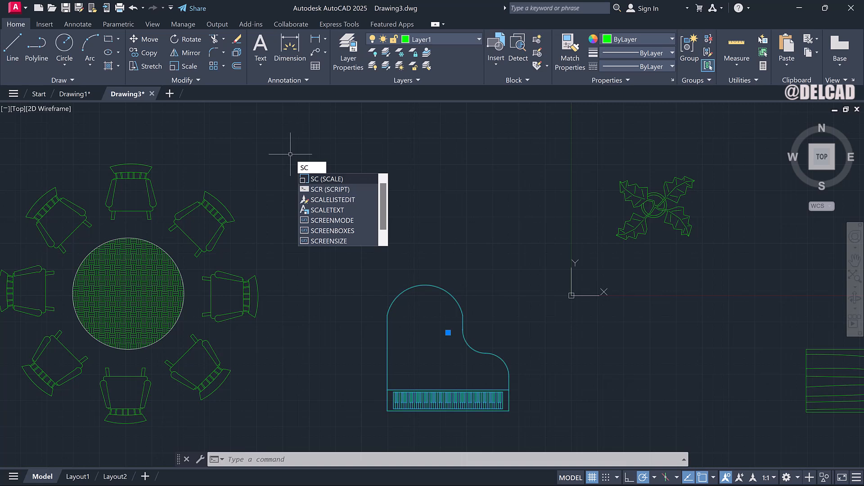
pyautogui.press('Return')
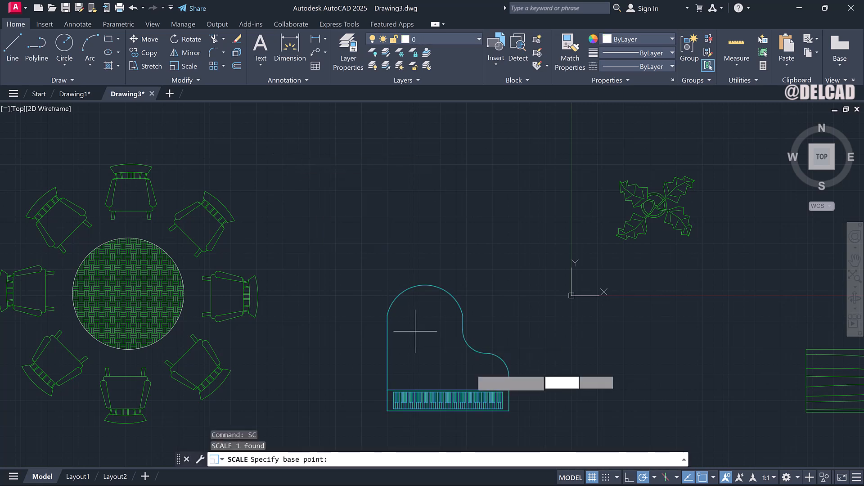
pyautogui.click(456, 339)
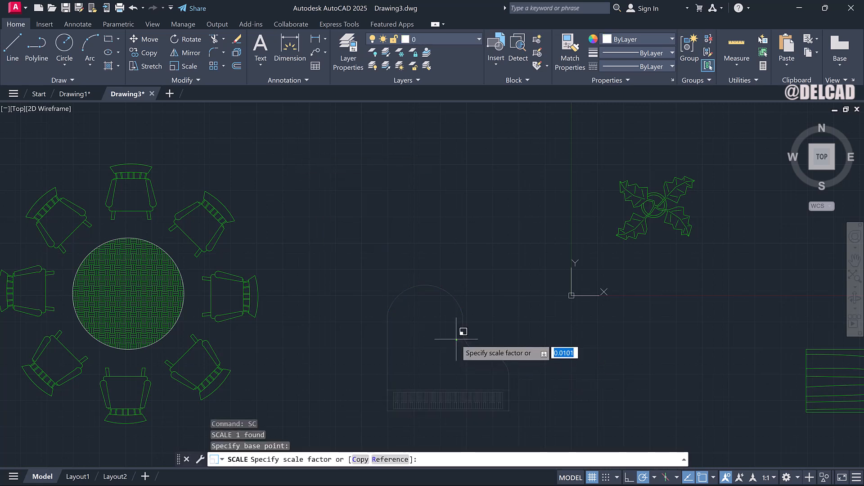
pyautogui.click(463, 330)
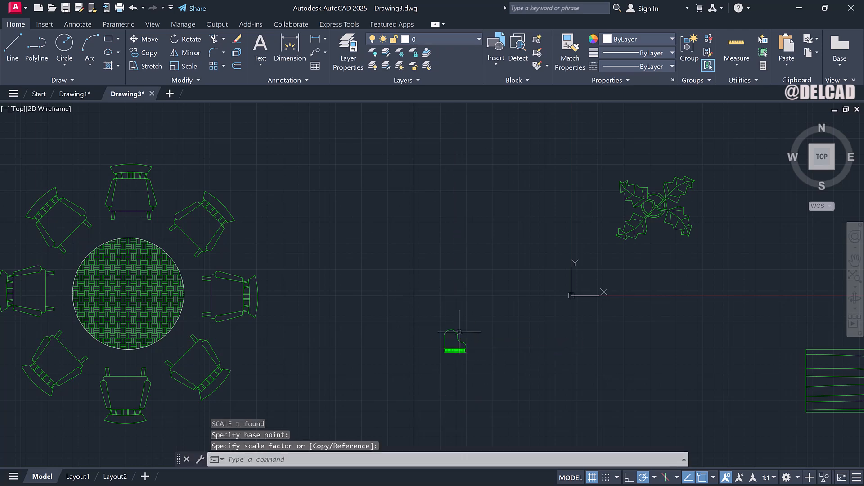
# Move the shrunken piano upward, away from the other furniture.
pyautogui.click(456, 340)
pyautogui.rightClick(456, 340)
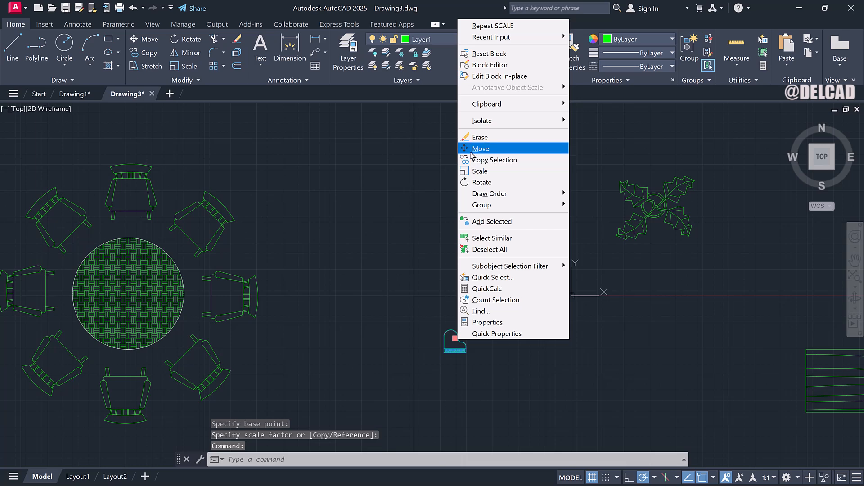
pyautogui.click(473, 149)
pyautogui.click(452, 337)
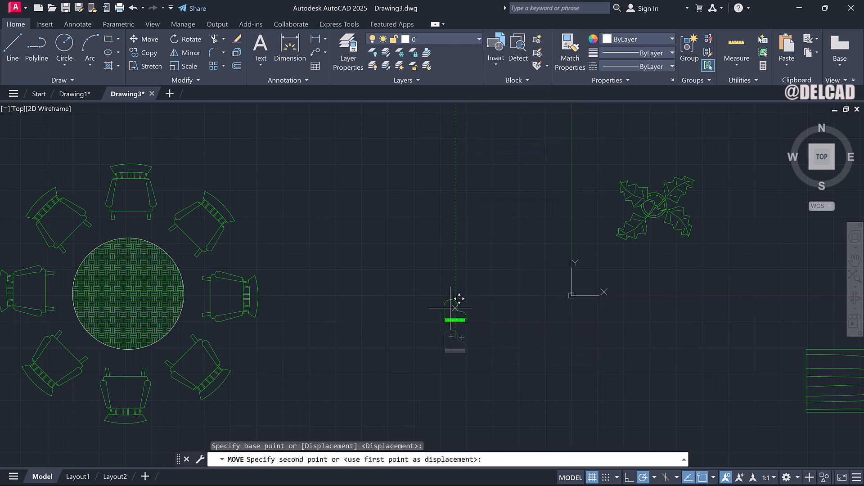
pyautogui.click(422, 134)
# Move the piano into the inner area of the semicircular outline.
pyautogui.rightClick(449, 212)
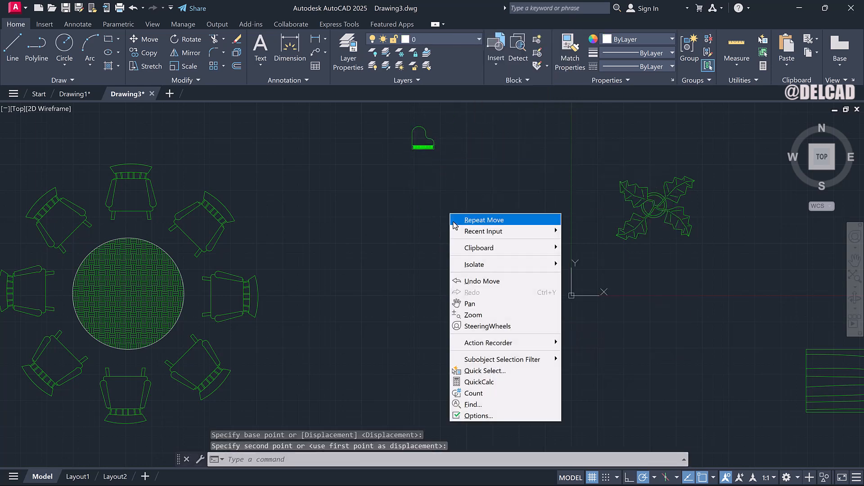
pyautogui.click(471, 315)
pyautogui.moveTo(441, 189); pyautogui.dragTo(444, 327)
pyautogui.rightClick(440, 201)
pyautogui.click(455, 226)
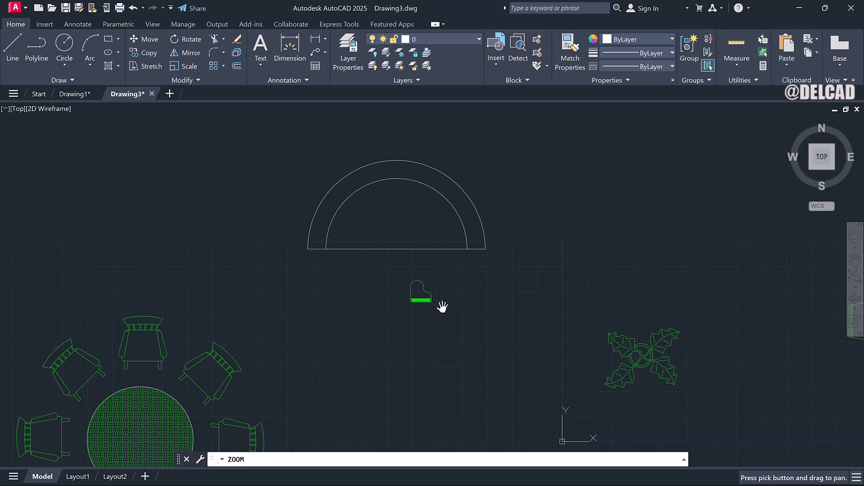
pyautogui.rightClick(443, 306)
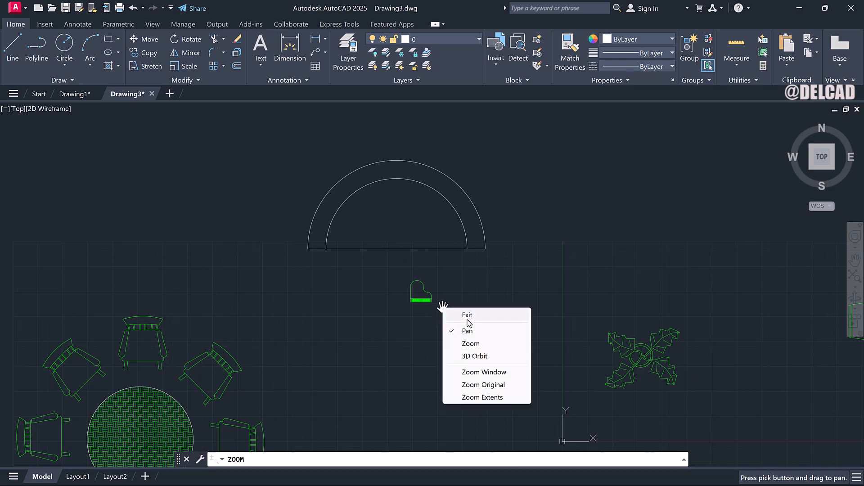
pyautogui.click(468, 317)
pyautogui.click(428, 293)
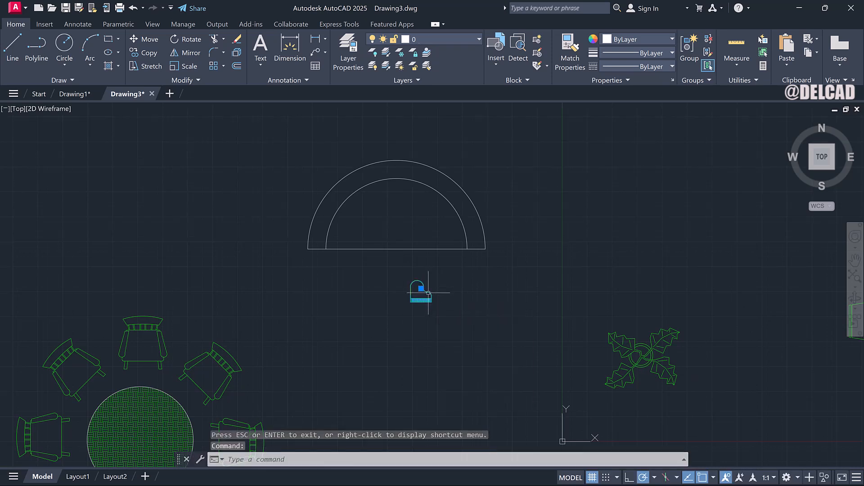
pyautogui.rightClick(429, 293)
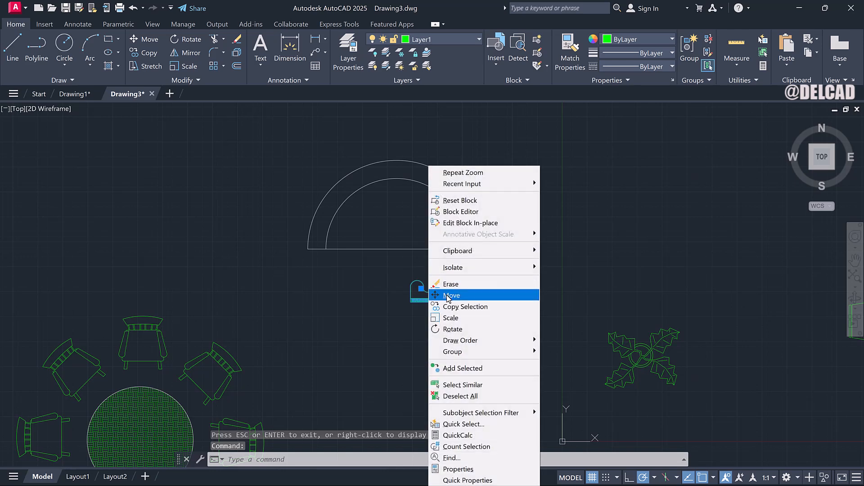
pyautogui.click(448, 296)
pyautogui.click(428, 296)
pyautogui.click(405, 221)
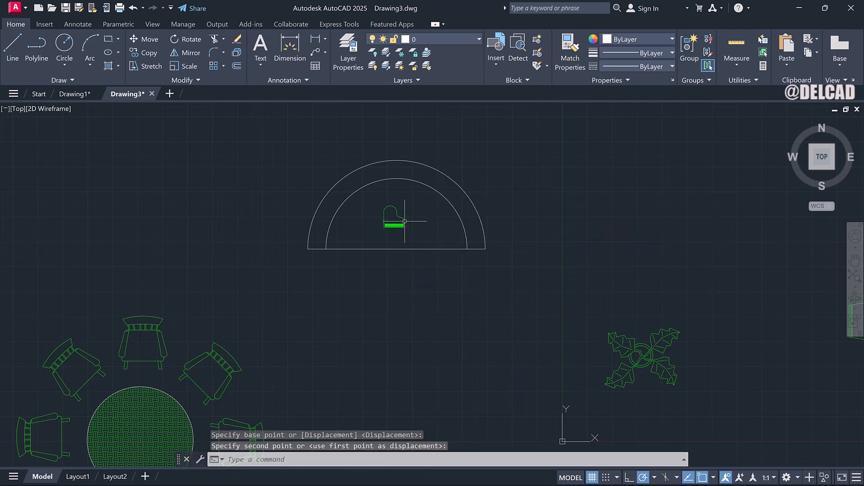
pyautogui.scroll(3, 400, 223)
pyautogui.scroll(-1, 401, 224)
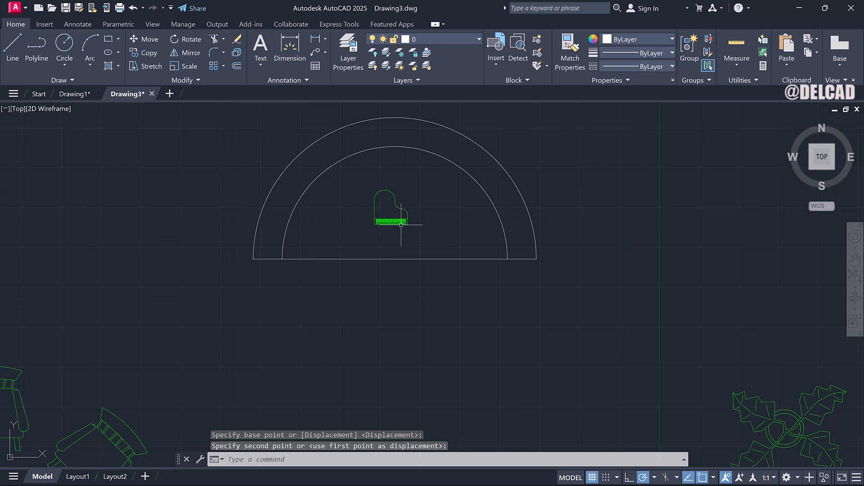
pyautogui.click(402, 221)
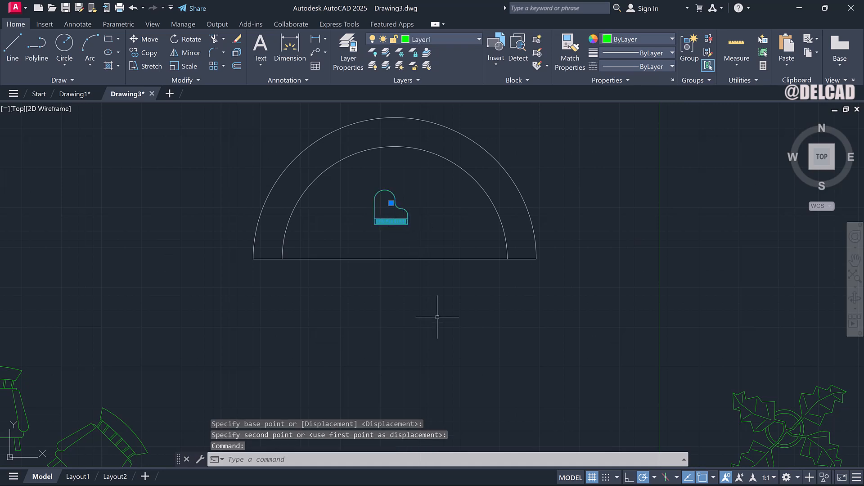
# Scale the piano up inside the semicircular outline about a base point on its keyboard.
pyautogui.write('SC')
pyautogui.press('Return')
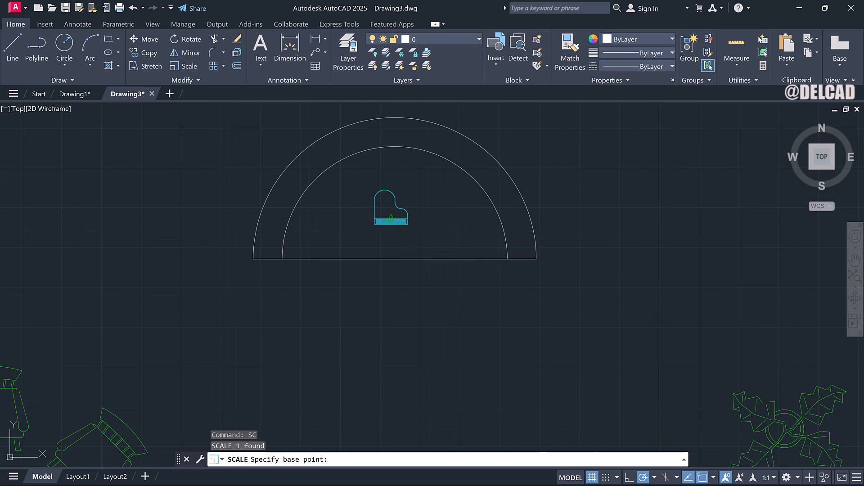
pyautogui.click(390, 221)
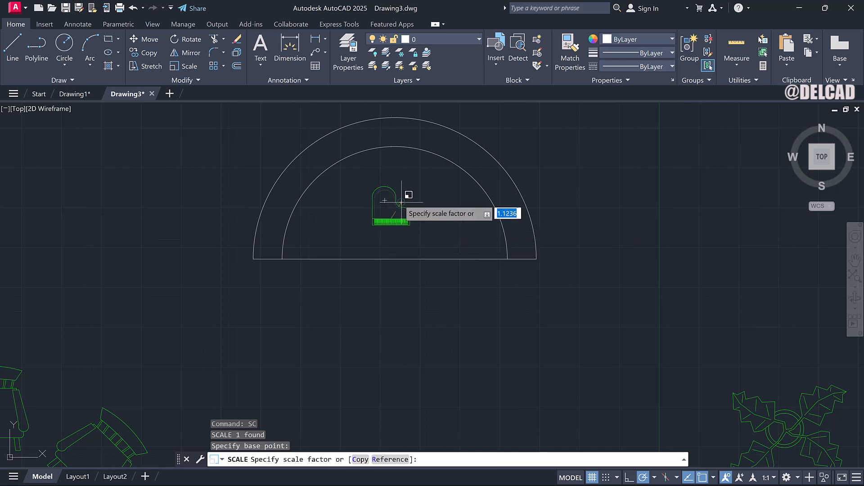
pyautogui.click(408, 182)
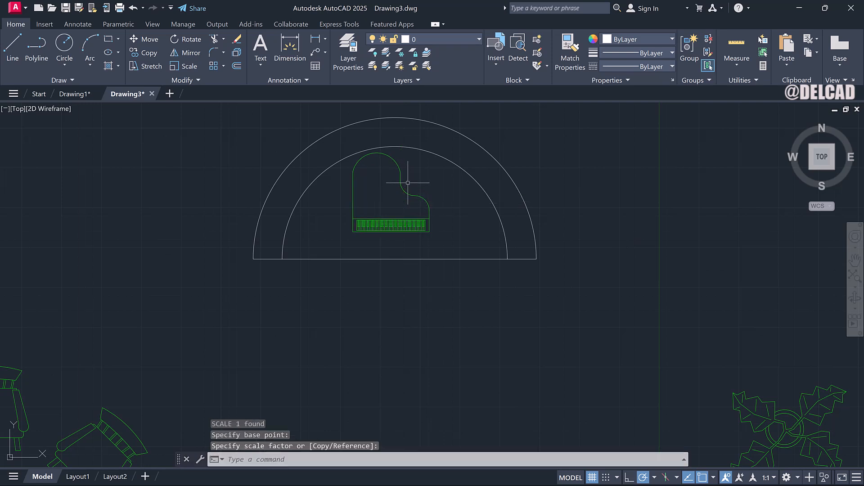
# Move the piano down so its keyboard rests on the semicircle's diameter line.
pyautogui.click(402, 192)
pyautogui.rightClick(402, 191)
pyautogui.click(436, 295)
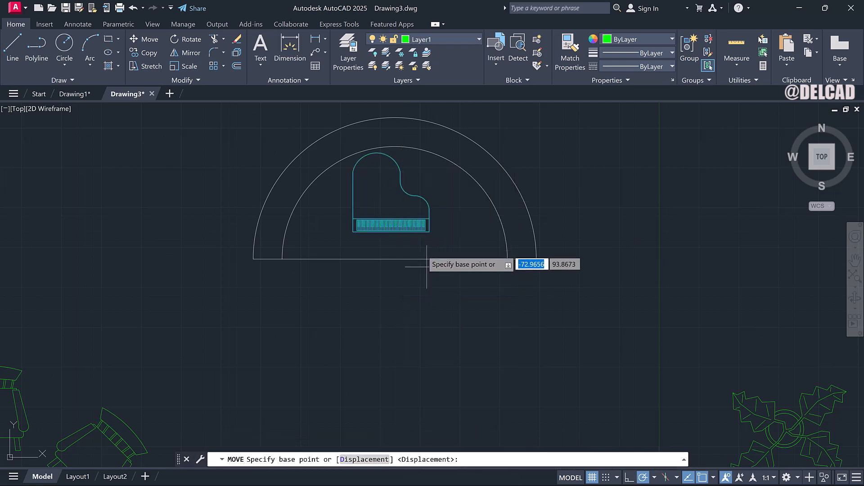
pyautogui.click(424, 231)
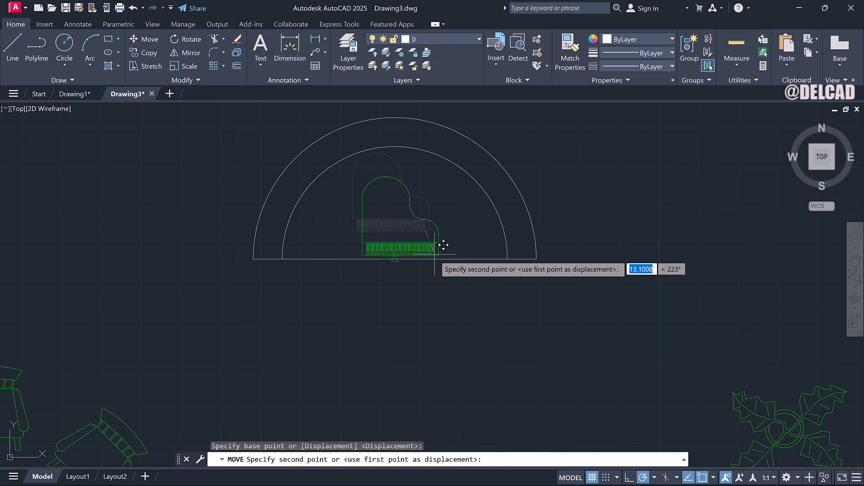
pyautogui.click(436, 255)
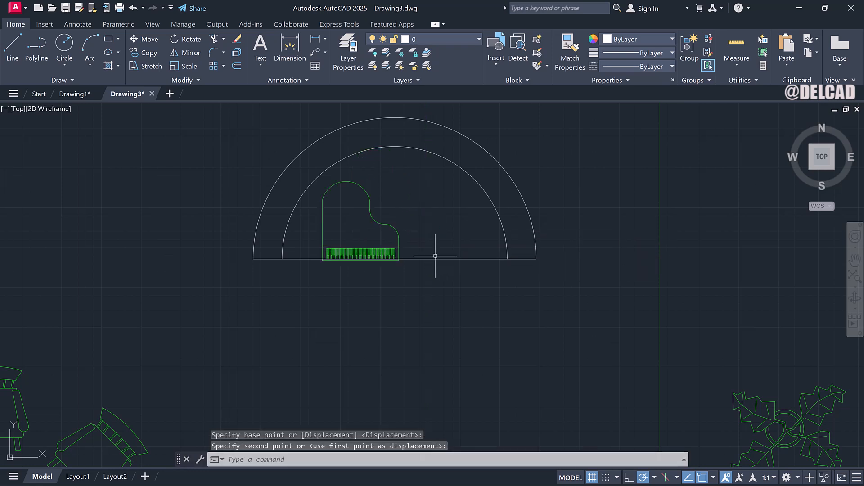
# Shift the piano horizontally to center it on the semicircle's diameter.
pyautogui.click(382, 224)
pyautogui.click(382, 223)
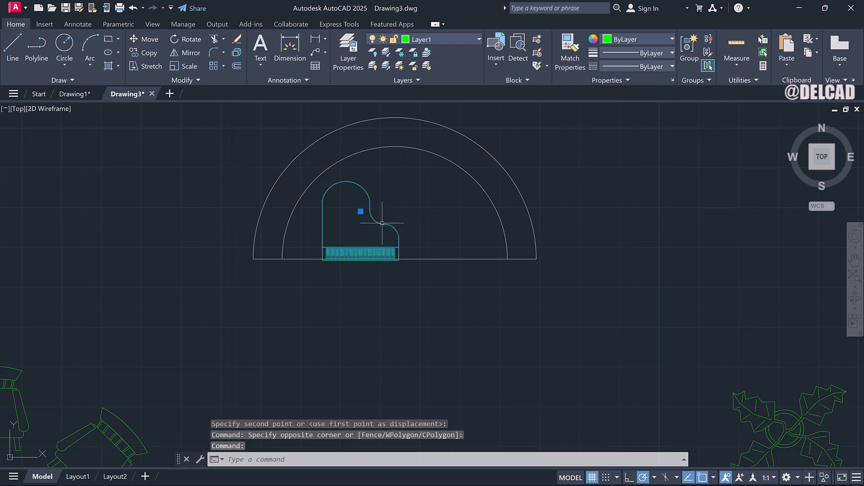
pyautogui.rightClick(382, 222)
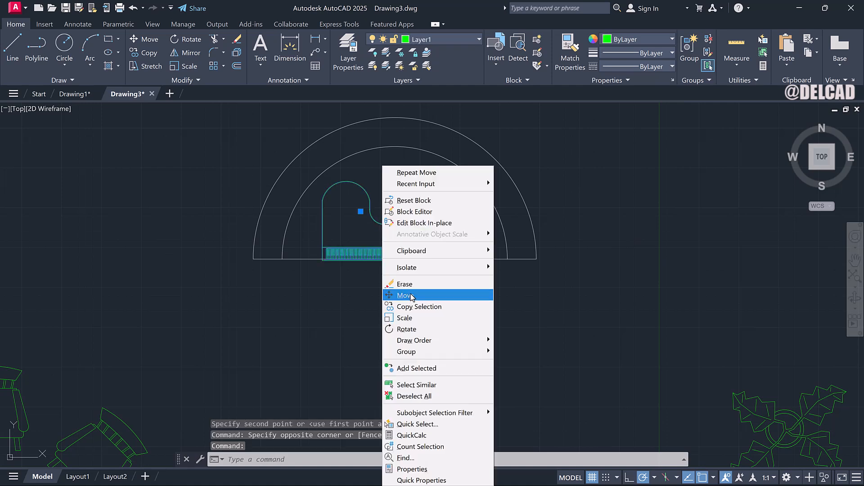
pyautogui.click(406, 295)
pyautogui.click(417, 235)
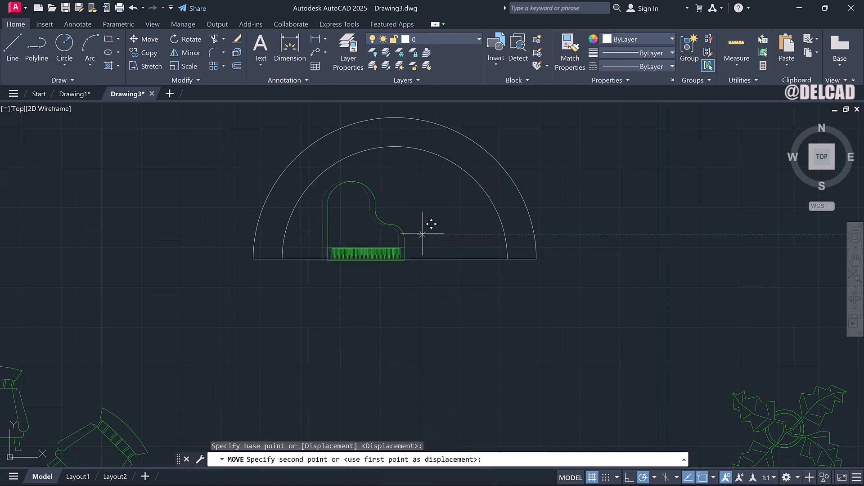
pyautogui.click(460, 234)
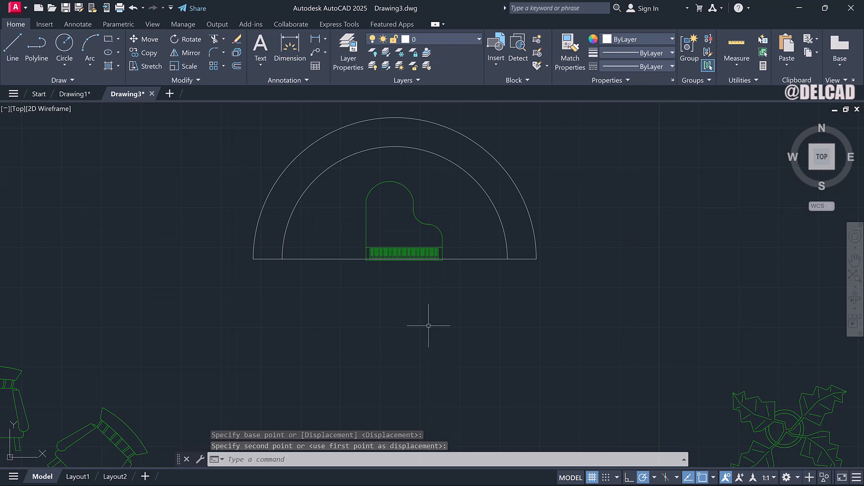
# Hatch the band between the inner and outer arcs with the green pattern.
pyautogui.write('h')
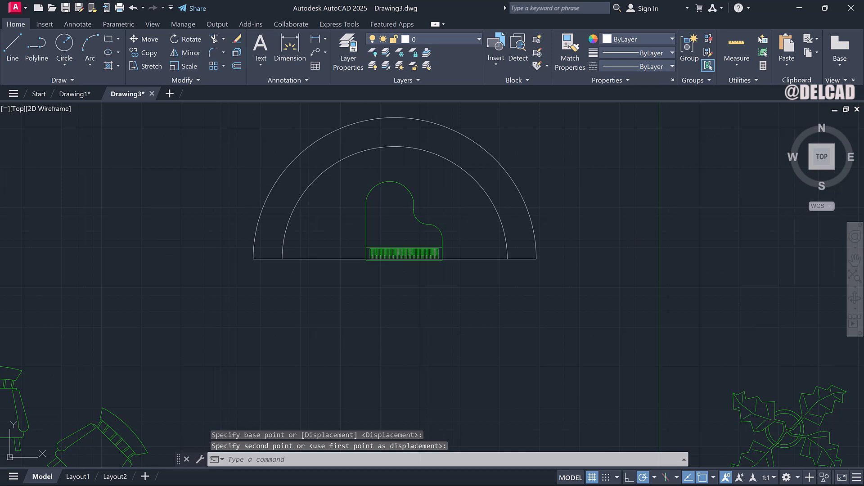
pyautogui.write('h')
pyautogui.press('Return')
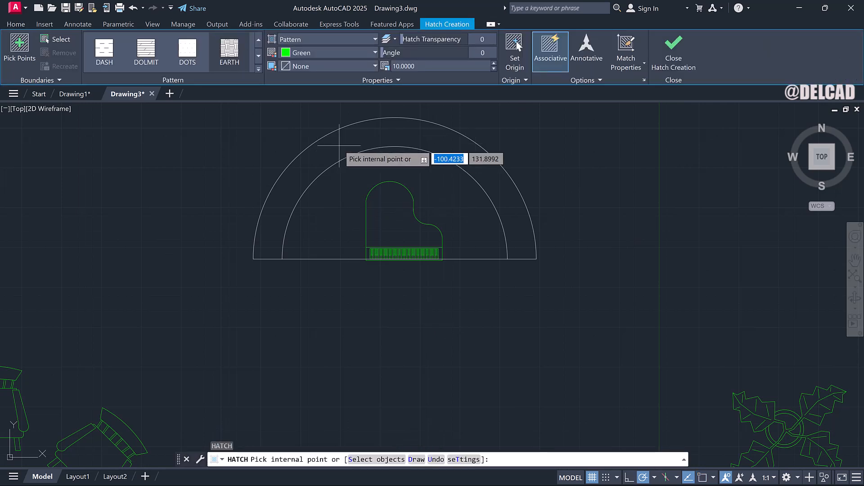
pyautogui.click(339, 145)
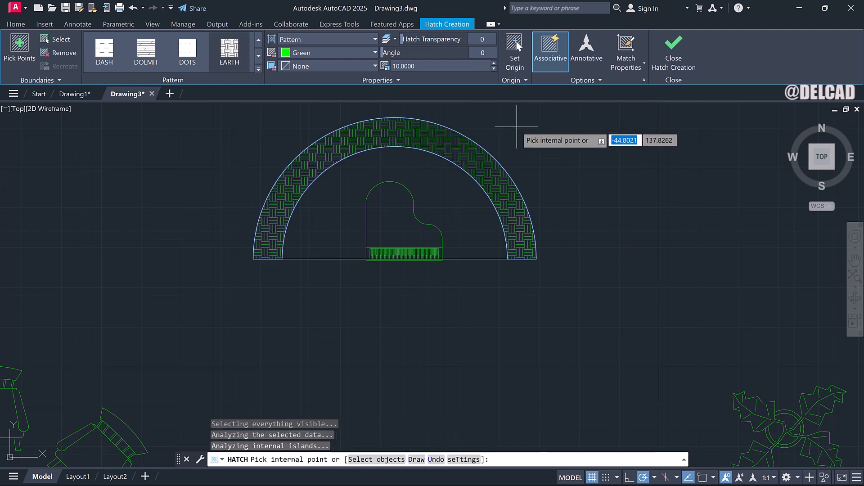
pyautogui.click(671, 58)
# Open DesignCenter and insert the Chair - Rocking block into the drawing left of the round table.
pyautogui.scroll(-6, 386, 252)
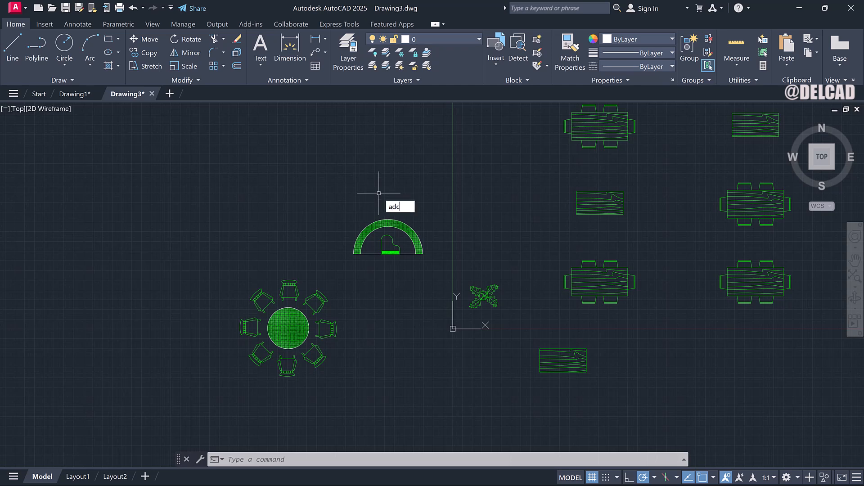
pyautogui.press('Return')
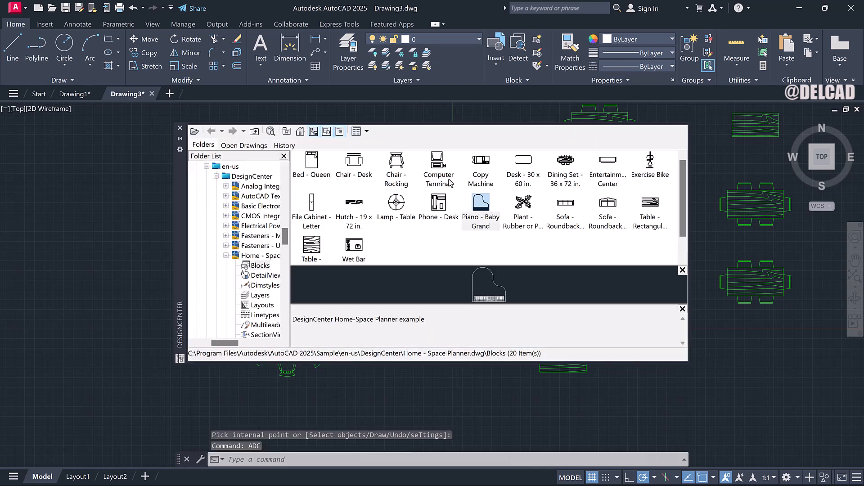
pyautogui.click(396, 167)
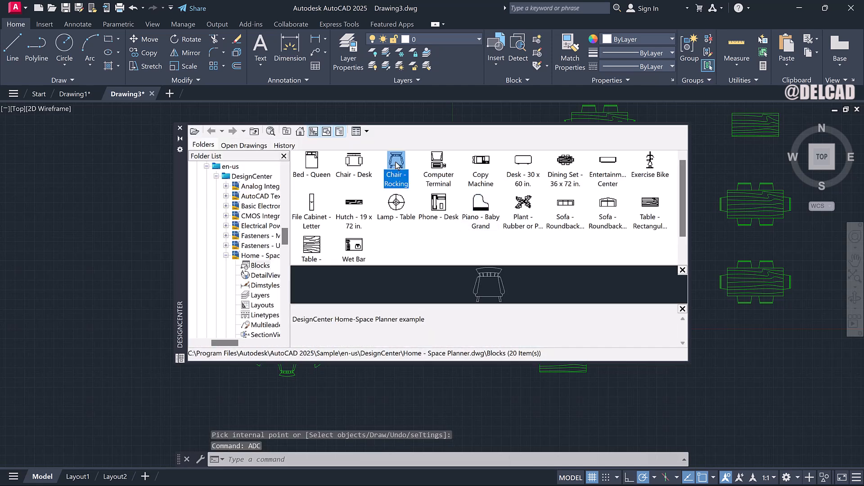
pyautogui.moveTo(173, 215); pyautogui.dragTo(136, 223)
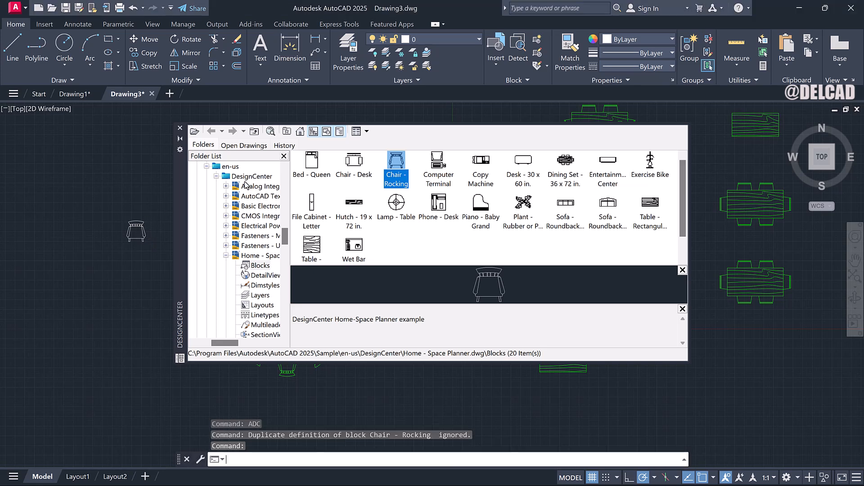
pyautogui.click(180, 130)
pyautogui.click(142, 220)
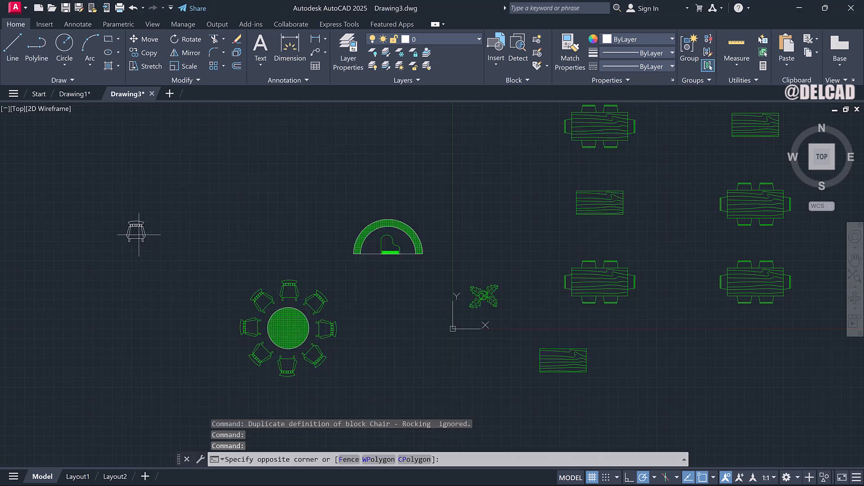
# Move the rocking chair from beside the round table to a spot just above the semicircular stage.
pyautogui.click(141, 229)
pyautogui.rightClick(140, 227)
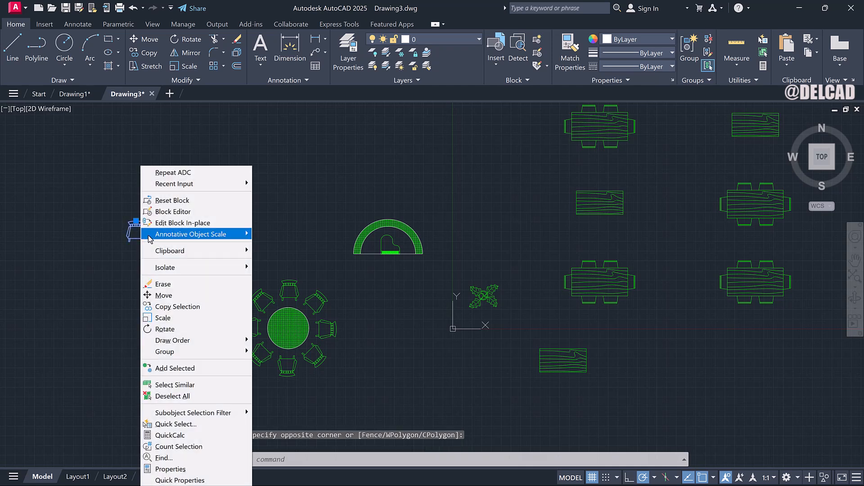
pyautogui.click(164, 295)
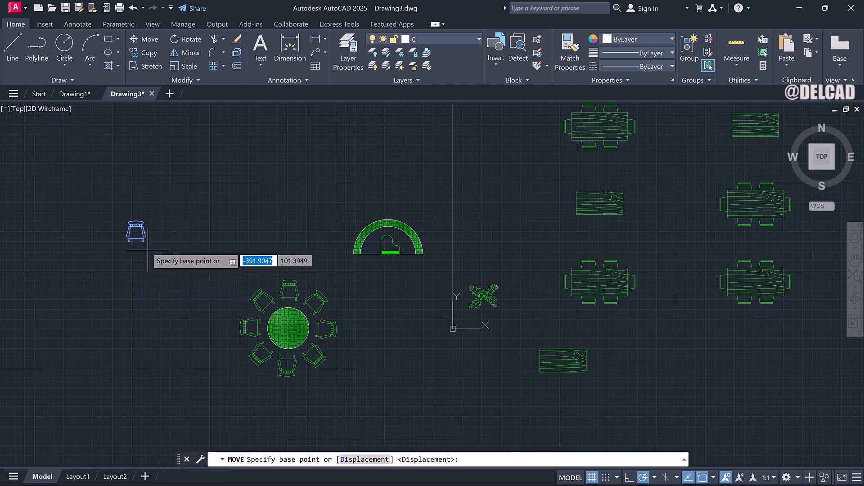
pyautogui.click(144, 237)
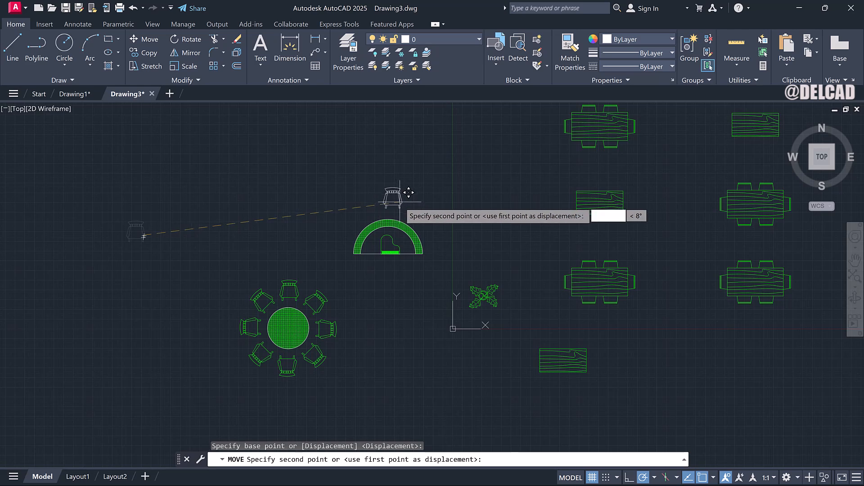
pyautogui.click(397, 207)
# Try a polar array of the chair centred on the midpoint of the stage's diameter, then undo it.
pyautogui.scroll(4, 397, 210)
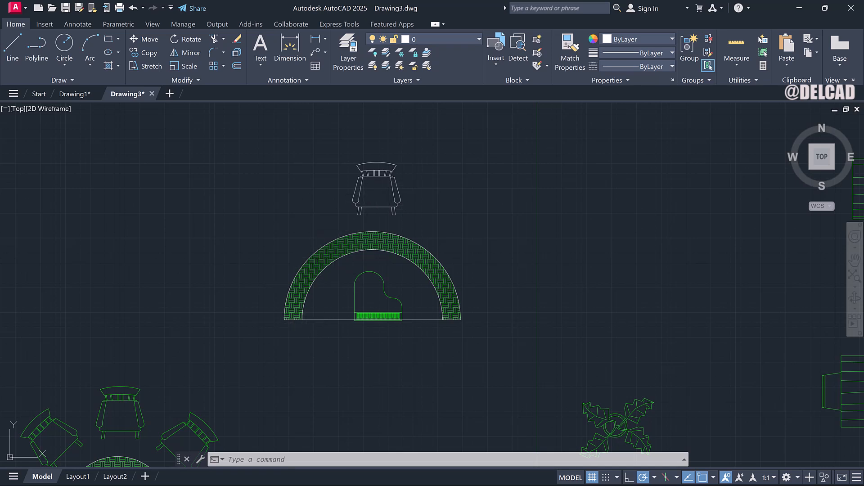
pyautogui.click(397, 180)
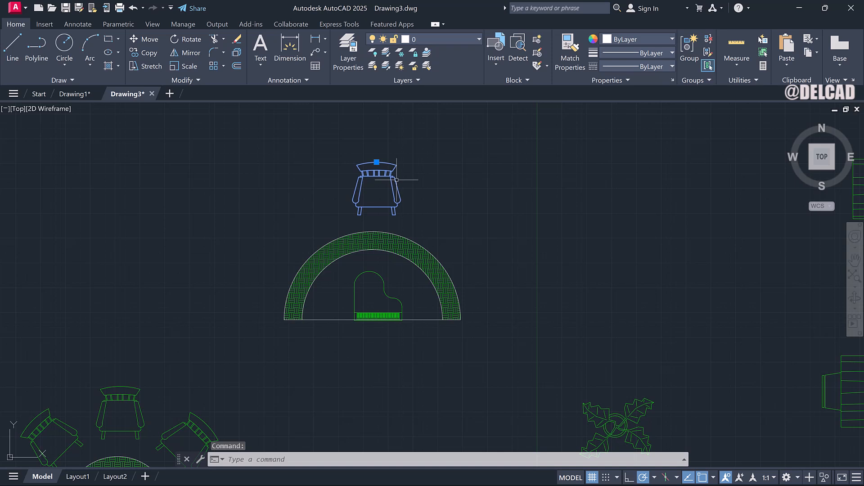
pyautogui.click(223, 67)
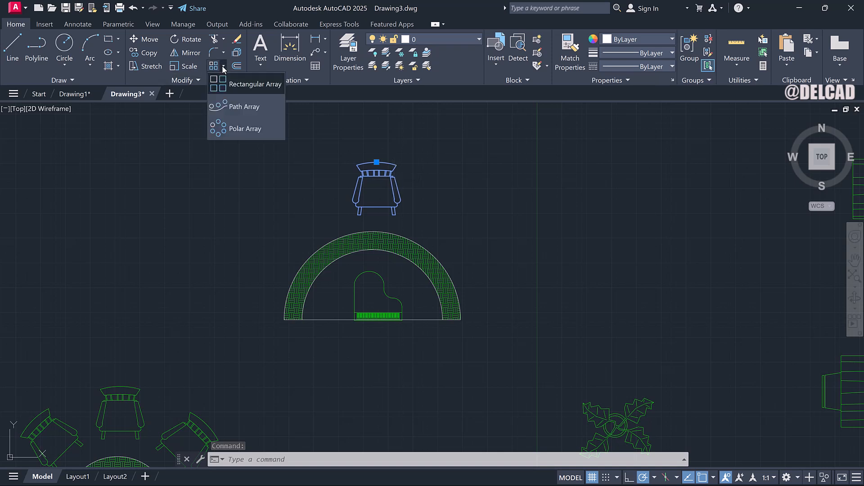
pyautogui.click(239, 133)
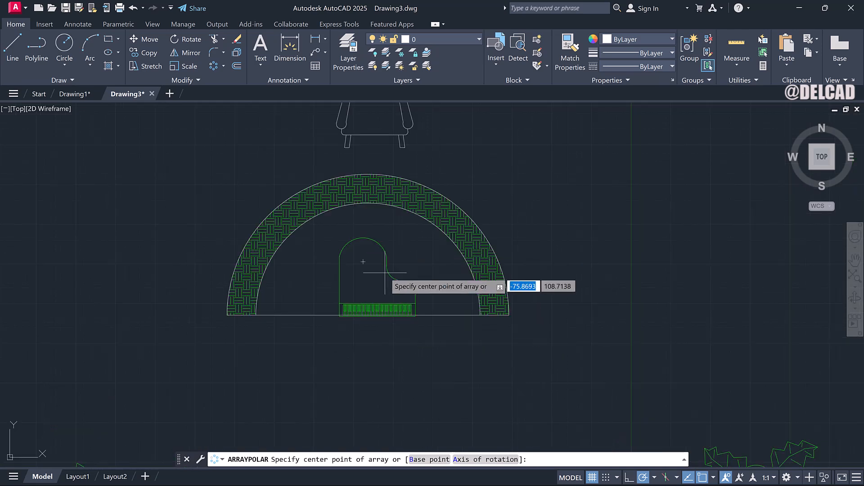
pyautogui.scroll(5, 385, 273)
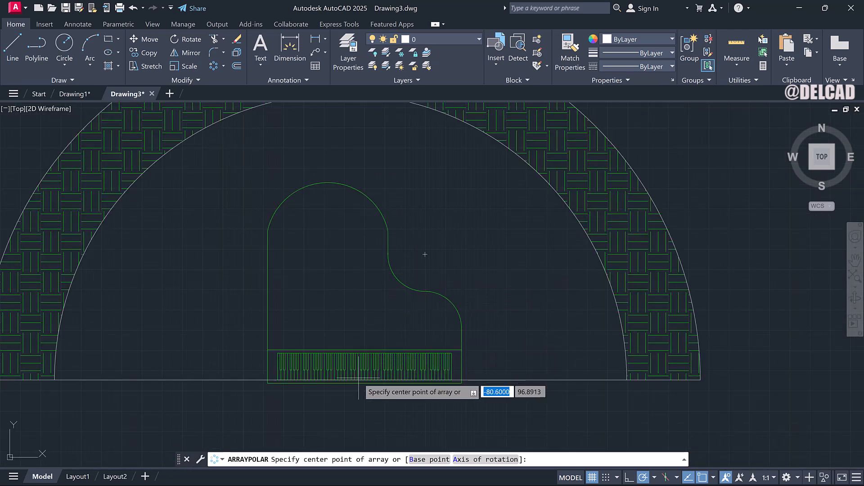
pyautogui.scroll(5, 358, 383)
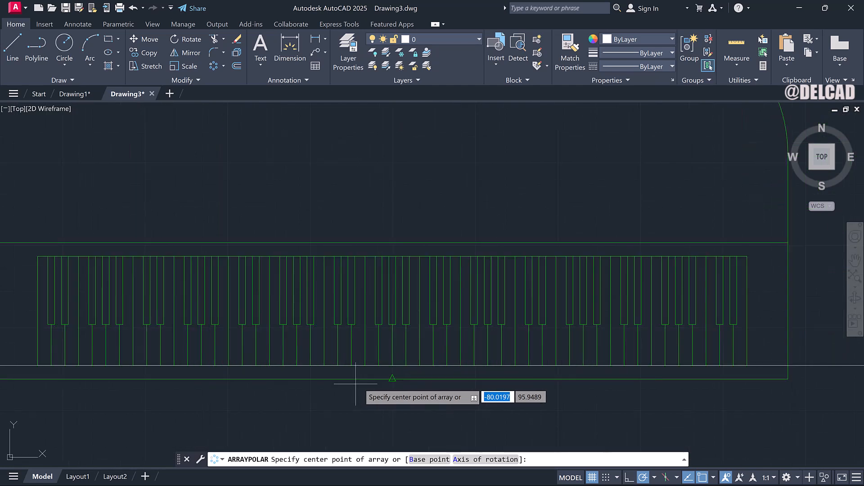
pyautogui.click(392, 378)
pyautogui.scroll(-6, 393, 378)
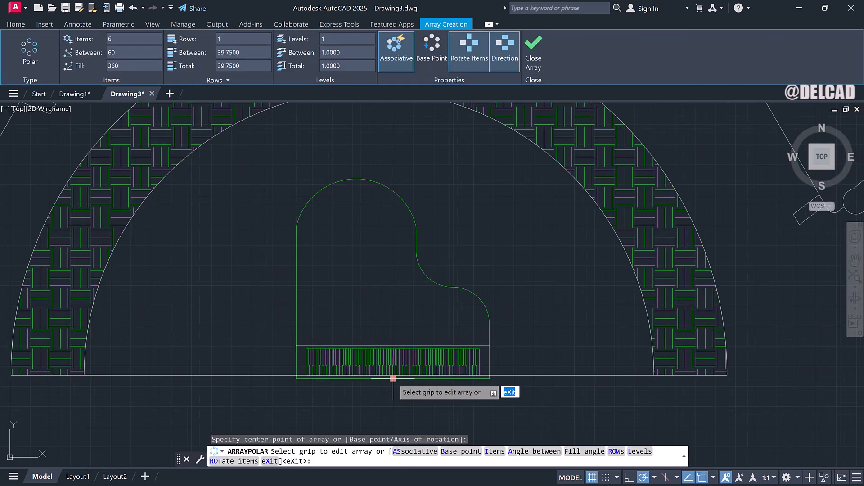
pyautogui.scroll(-4, 393, 379)
pyautogui.scroll(-4, 393, 379)
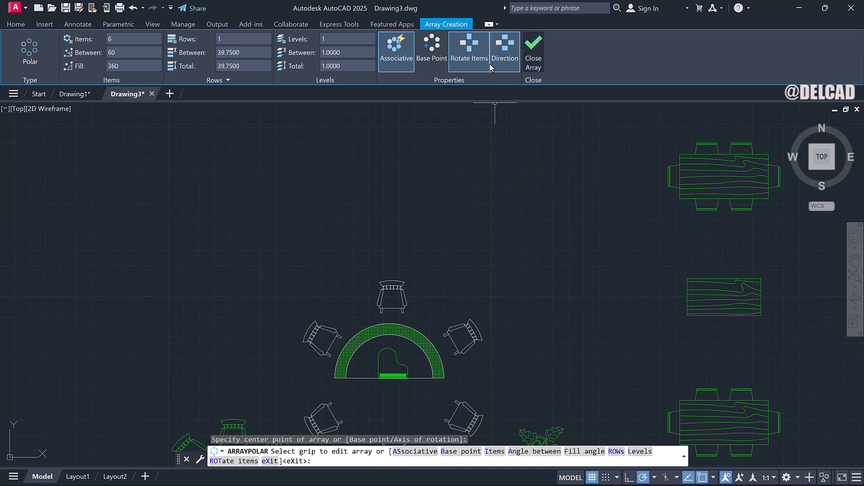
pyautogui.click(524, 55)
pyautogui.click(133, 8)
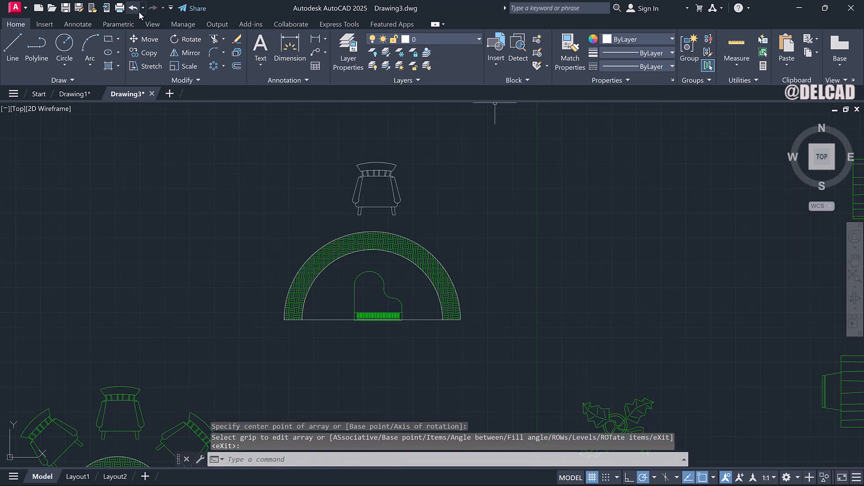
# Move the chair down to the left of the stage, next to the semicircle's left end.
pyautogui.click(393, 188)
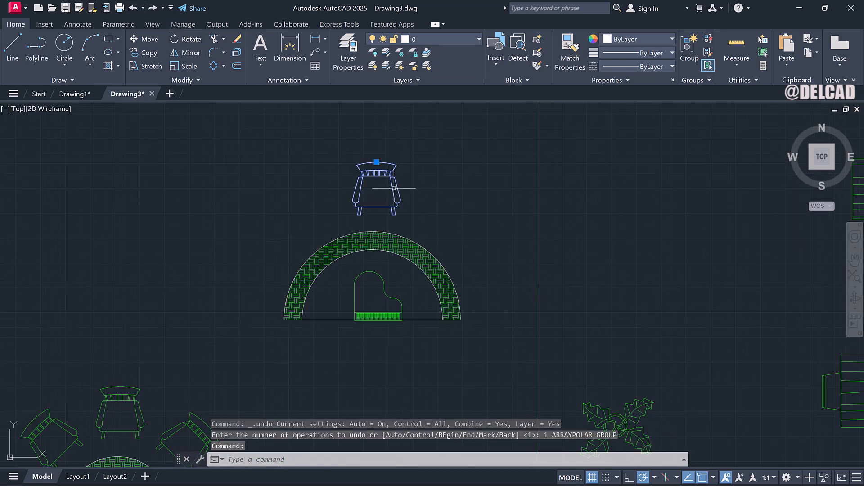
pyautogui.rightClick(358, 188)
pyautogui.click(376, 295)
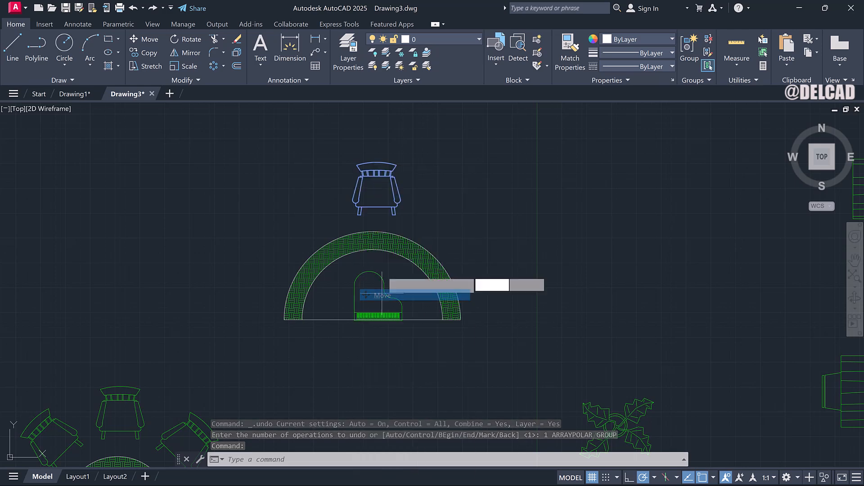
pyautogui.click(382, 195)
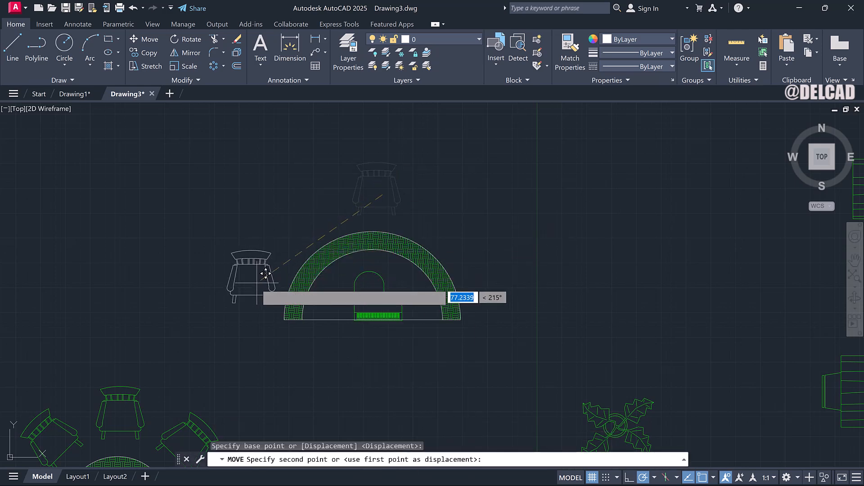
pyautogui.click(263, 277)
# Rotate the chair about its seat so it angles toward the stage.
pyautogui.click(257, 264)
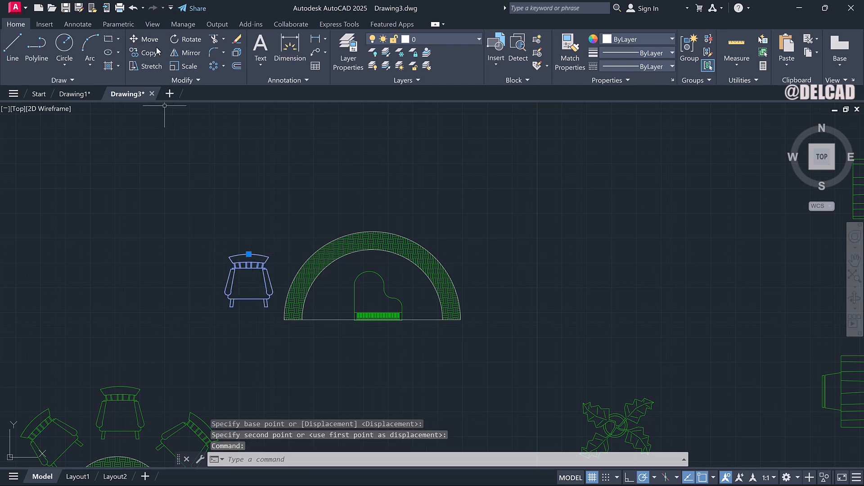
pyautogui.click(186, 39)
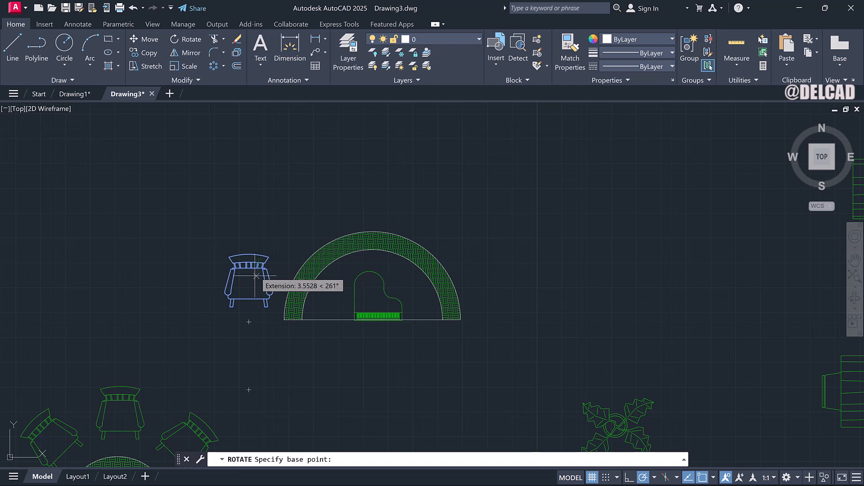
pyautogui.click(257, 275)
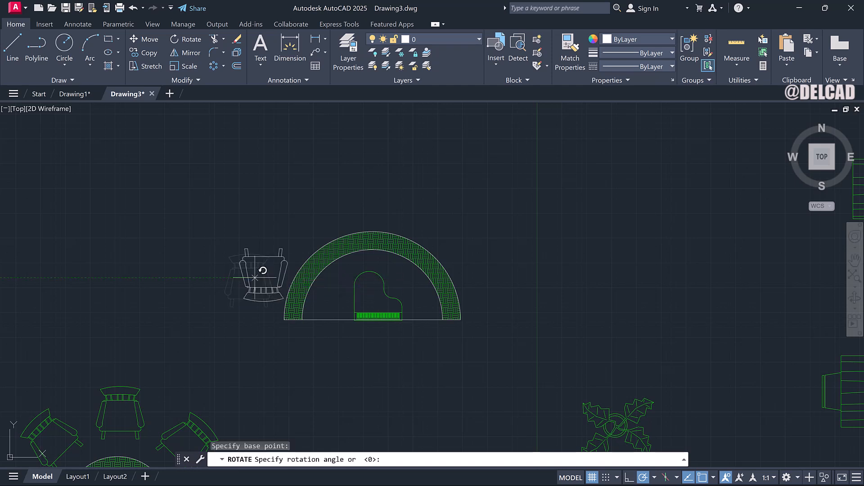
pyautogui.click(272, 224)
# Nudge the rotated chair slightly left, away from the stage's hatched band.
pyautogui.click(268, 266)
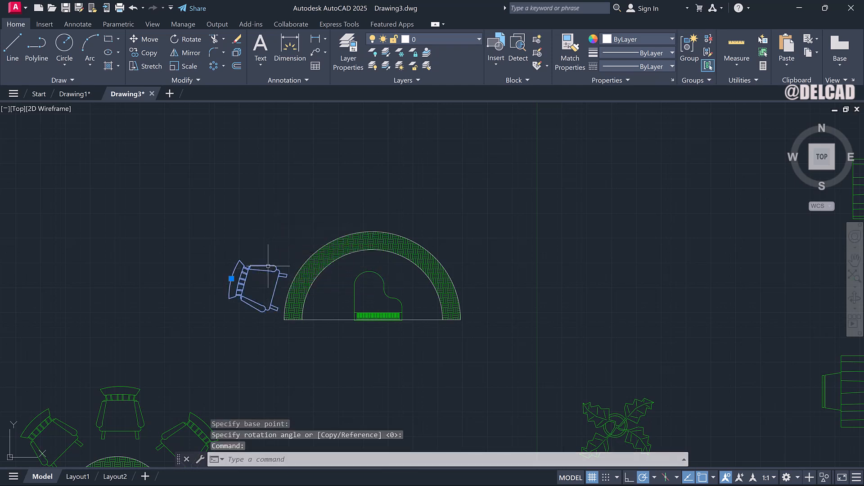
pyautogui.rightClick(268, 280)
pyautogui.click(280, 287)
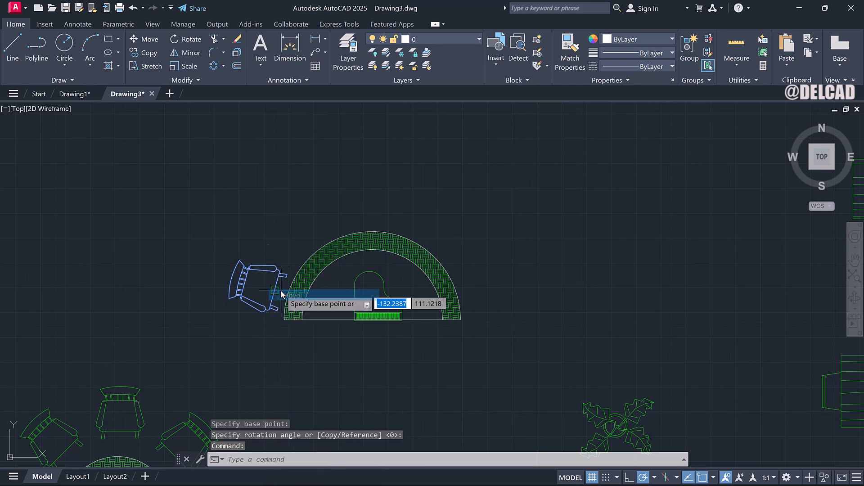
pyautogui.click(266, 281)
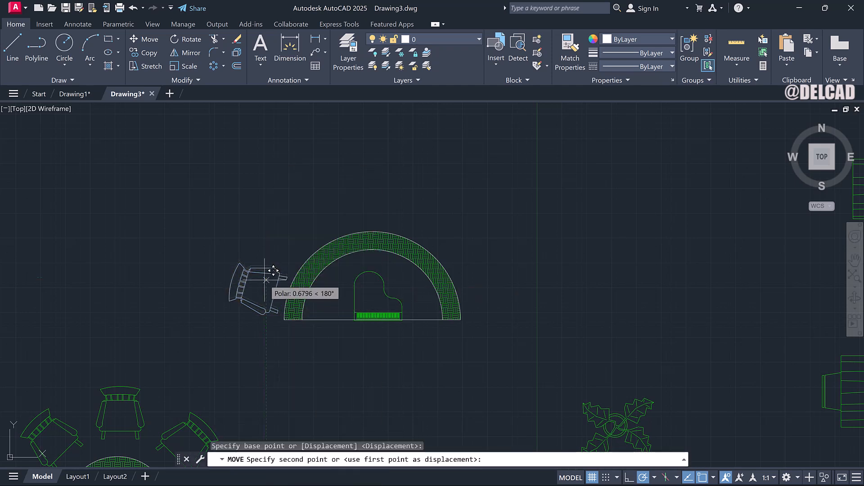
pyautogui.click(264, 282)
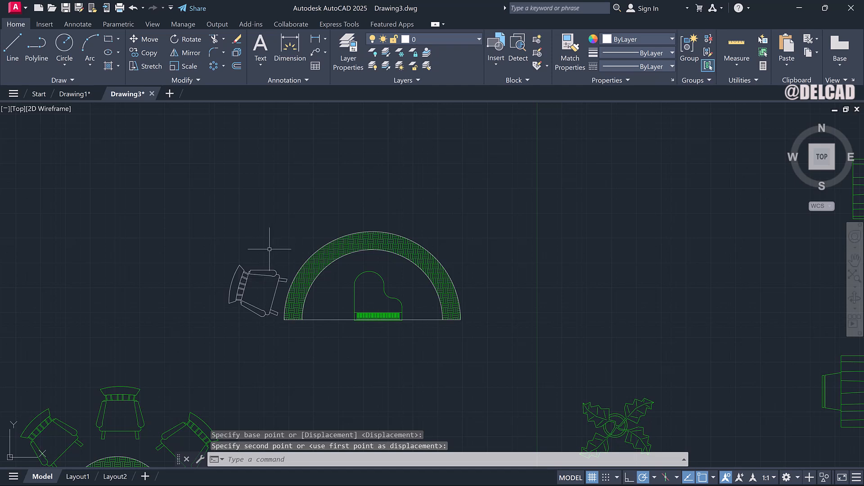
# Polar-array the chair around the midpoint of the stage's diameter with 6 items filling 360 degrees.
pyautogui.click(273, 272)
pyautogui.click(273, 272)
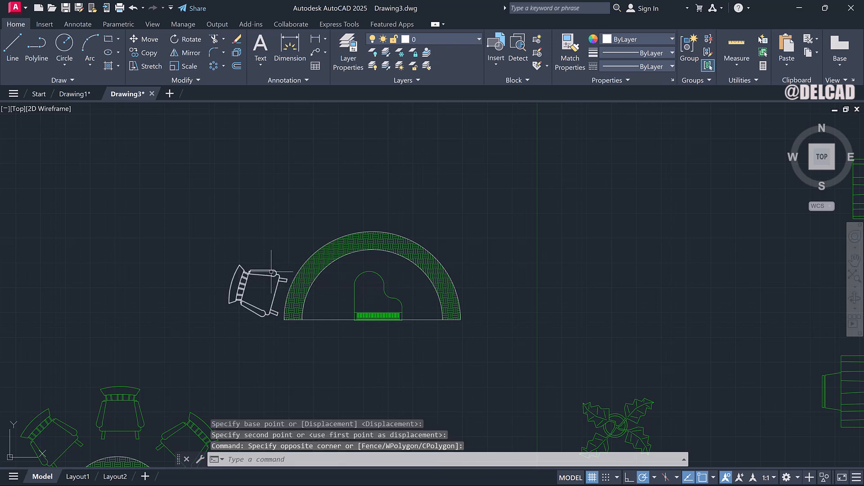
pyautogui.click(267, 276)
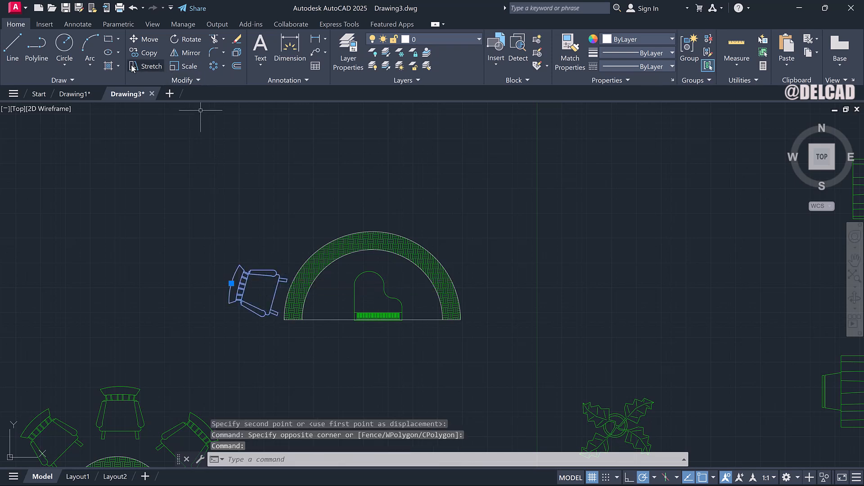
pyautogui.click(226, 68)
pyautogui.click(252, 127)
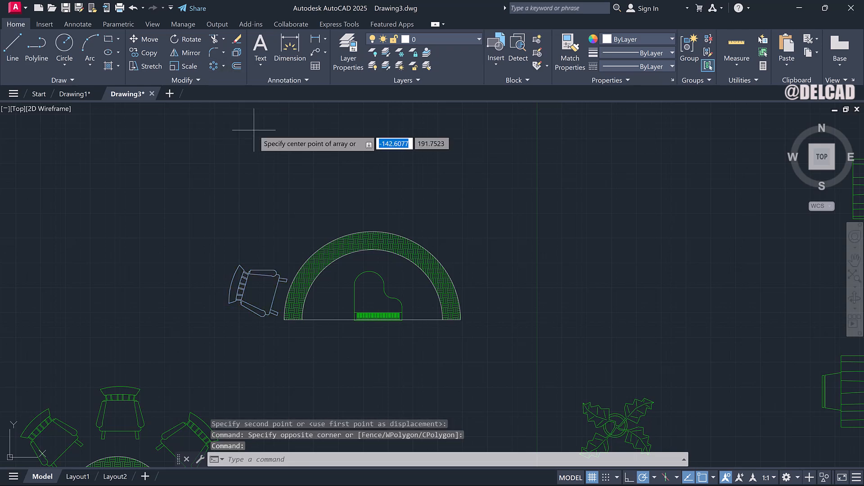
pyautogui.scroll(4, 386, 327)
pyautogui.scroll(6, 385, 327)
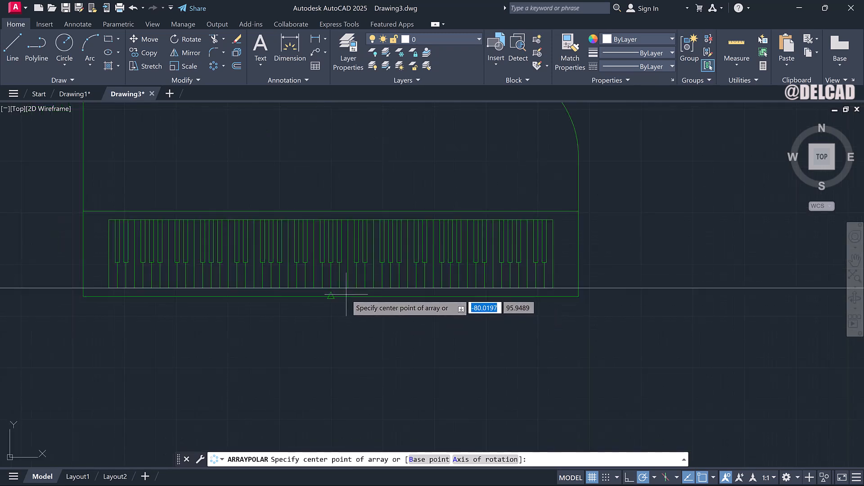
pyautogui.scroll(2, 323, 294)
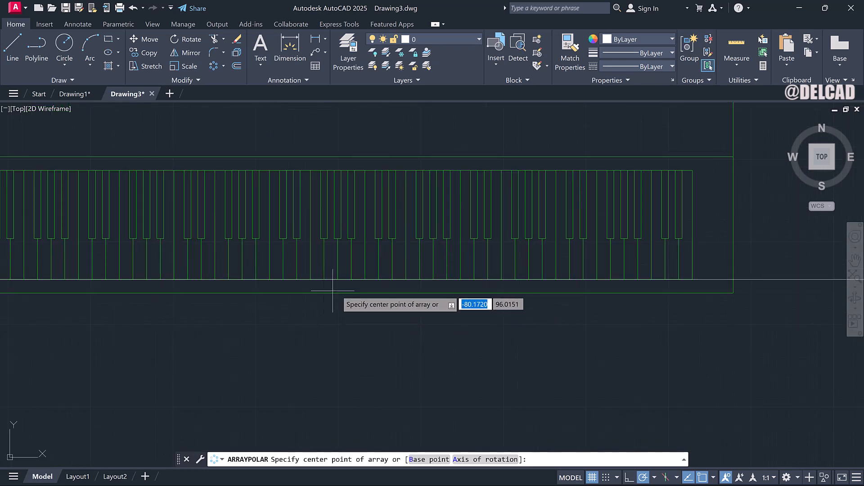
pyautogui.click(338, 293)
pyautogui.scroll(-12, 338, 293)
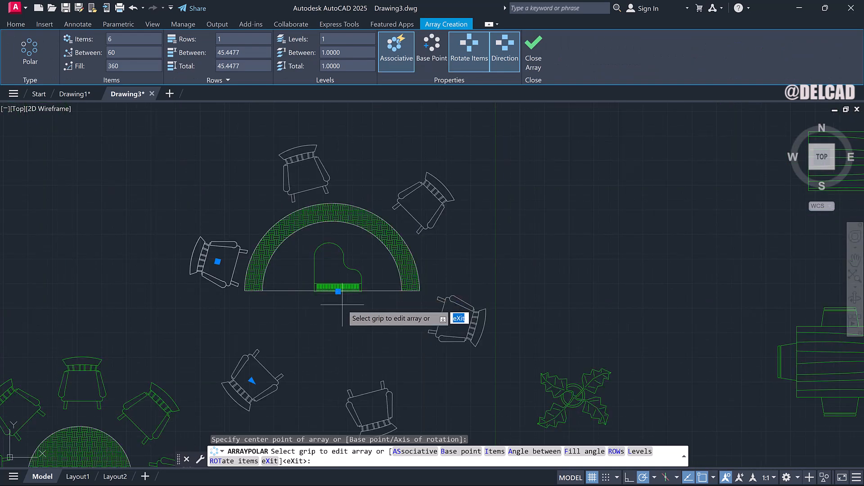
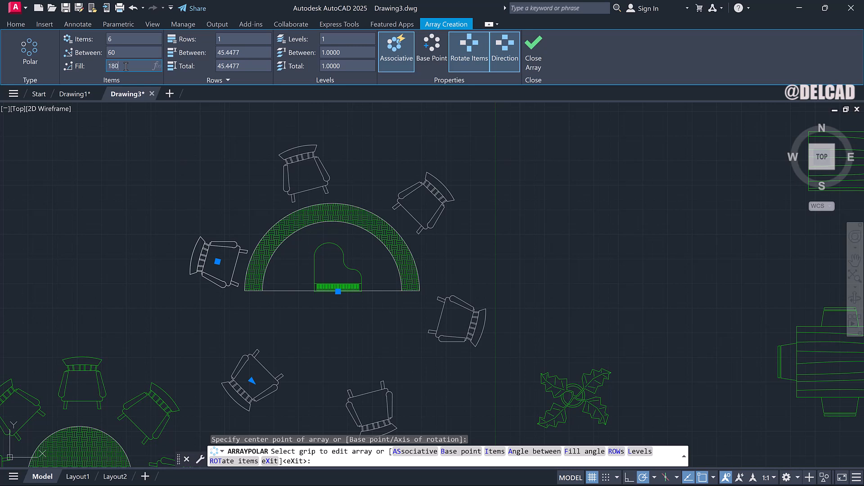
# Set the polar array's fill angle to 180 degrees and reverse its direction so the chairs fan around the stage's curve.
pyautogui.press('Return')
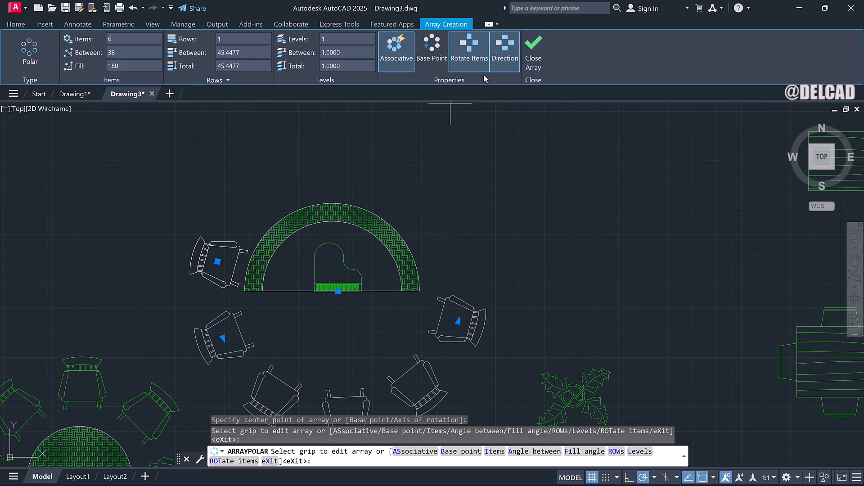
pyautogui.click(503, 64)
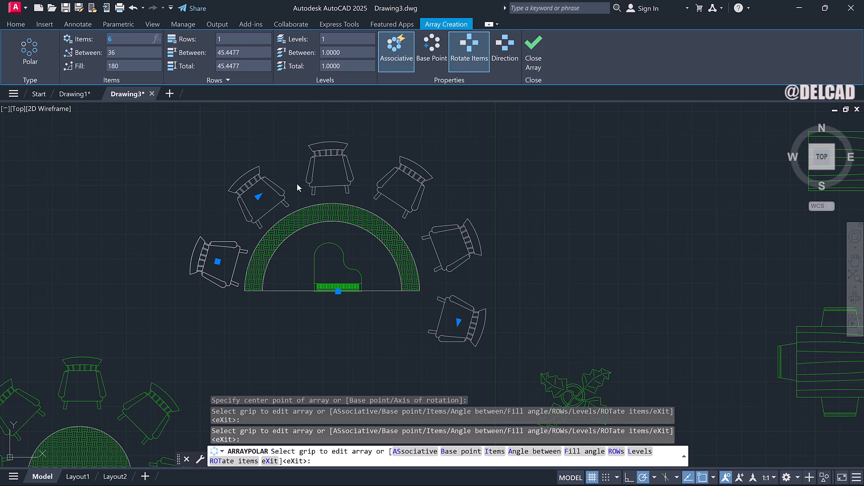
# Reduce the chair array to 4 items.
pyautogui.click(458, 321)
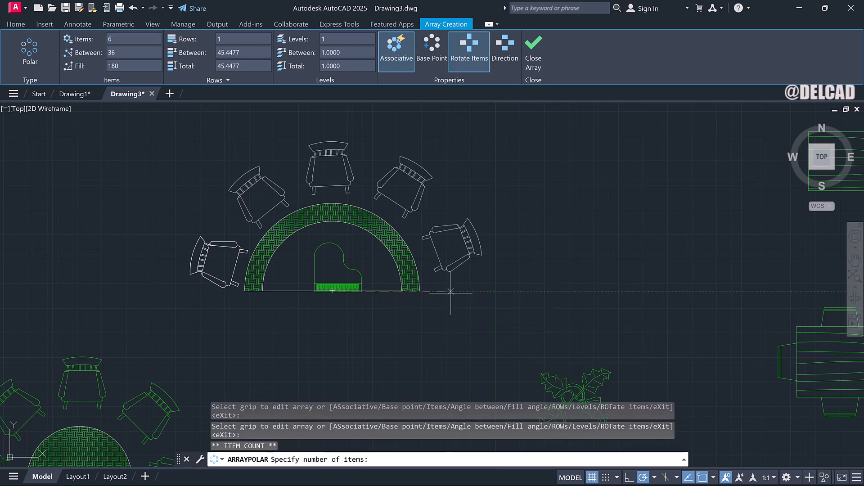
pyautogui.click(461, 267)
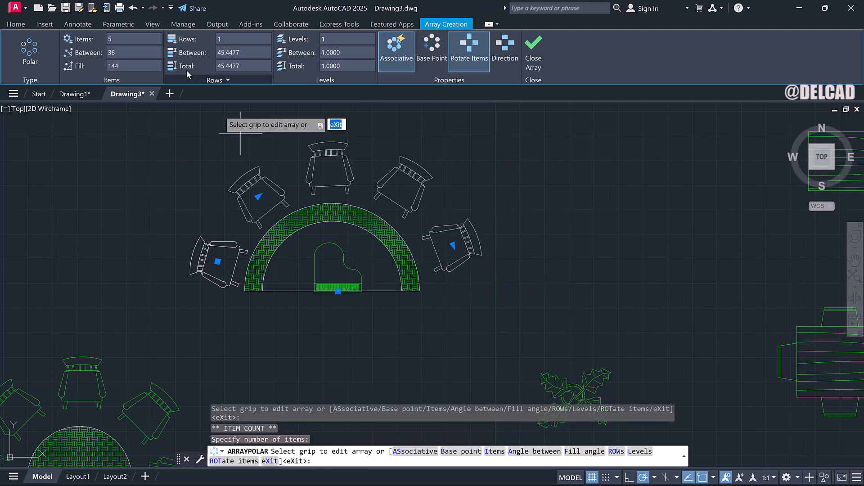
pyautogui.click(144, 41)
pyautogui.write('4')
pyautogui.press('Return')
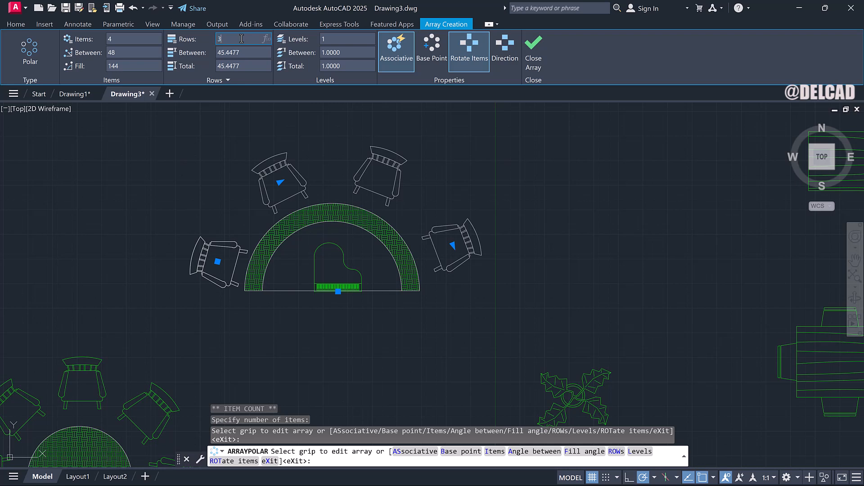
# Set the polar array to 3 rows and close the array editor.
pyautogui.press('Return')
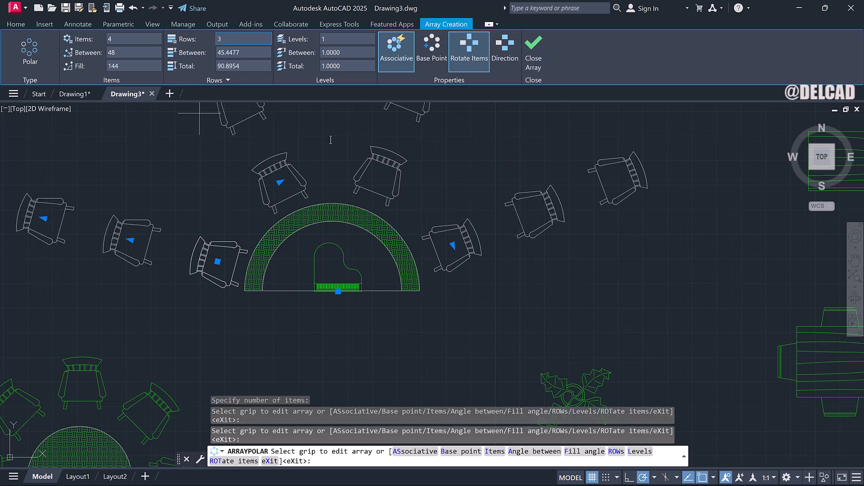
pyautogui.scroll(-3, 336, 158)
pyautogui.rightClick(340, 162)
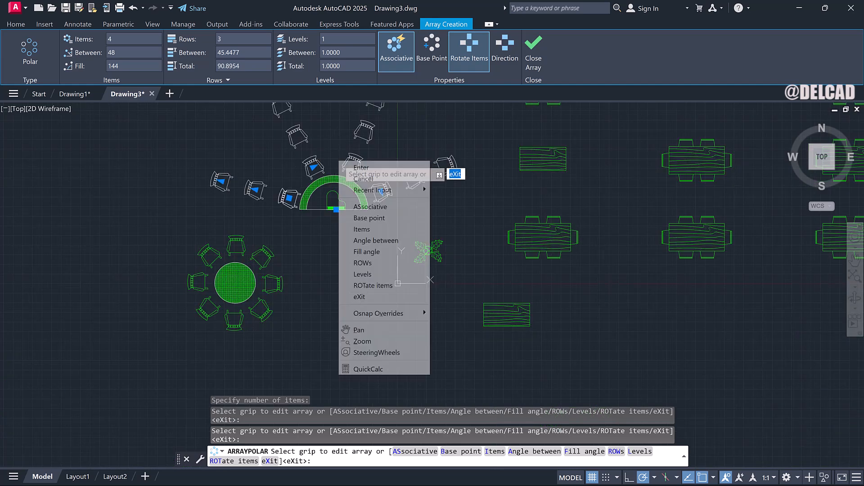
pyautogui.click(533, 55)
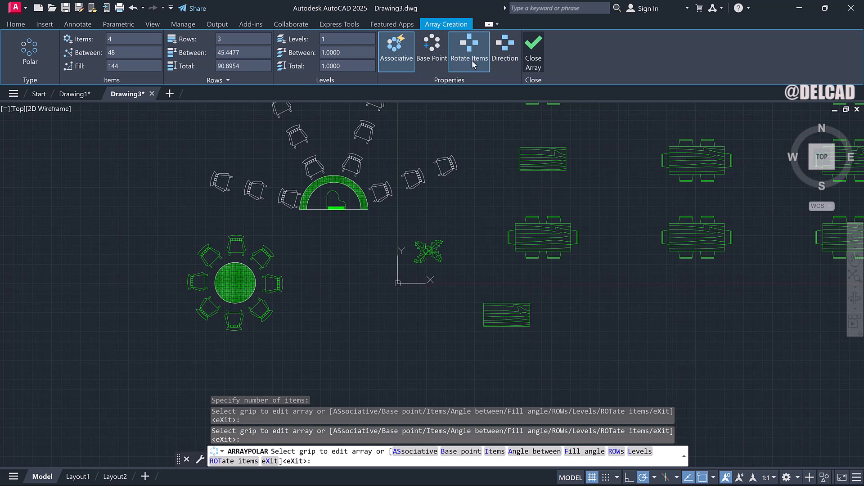
pyautogui.click(528, 52)
pyautogui.rightClick(392, 149)
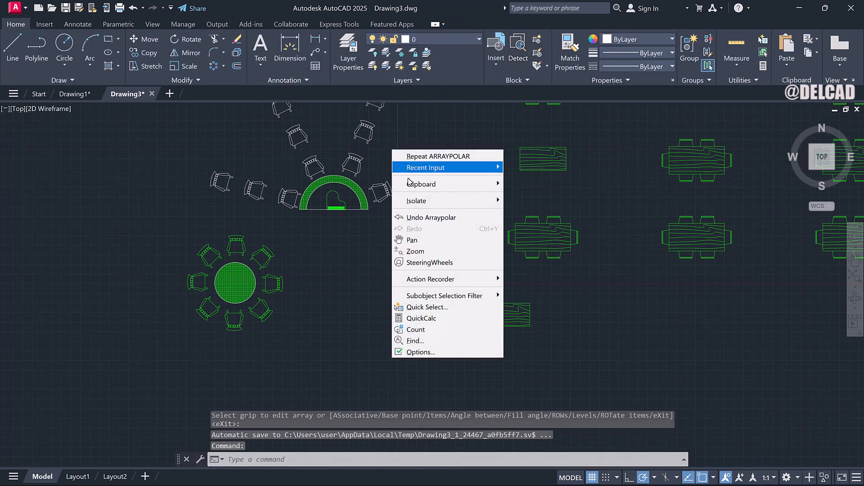
pyautogui.click(412, 255)
pyautogui.rightClick(395, 225)
pyautogui.click(417, 245)
pyautogui.moveTo(373, 193); pyautogui.dragTo(386, 275)
pyautogui.scroll(5, 355, 253)
pyautogui.scroll(-5, 354, 253)
pyautogui.scroll(2, 352, 242)
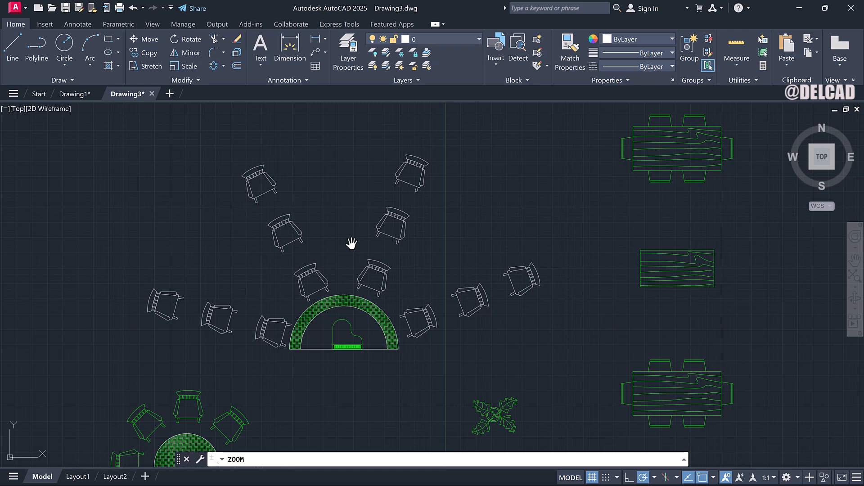
pyautogui.scroll(-3, 362, 322)
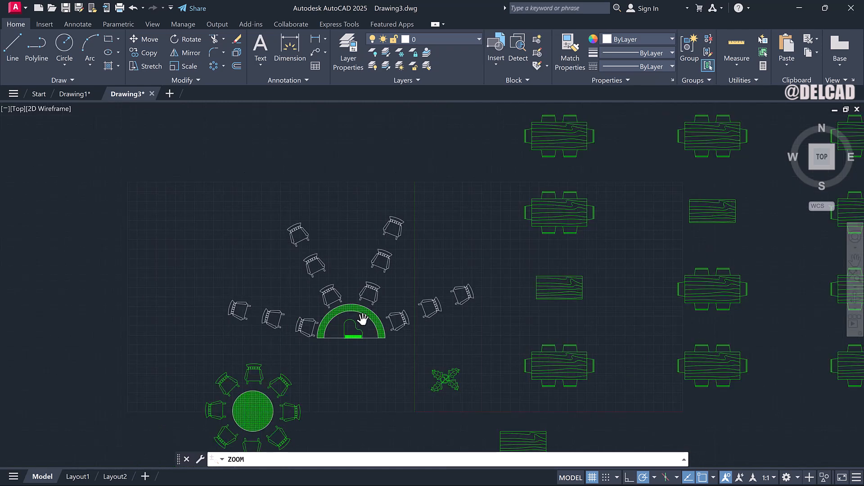
pyautogui.scroll(3, 365, 270)
pyautogui.rightClick(355, 308)
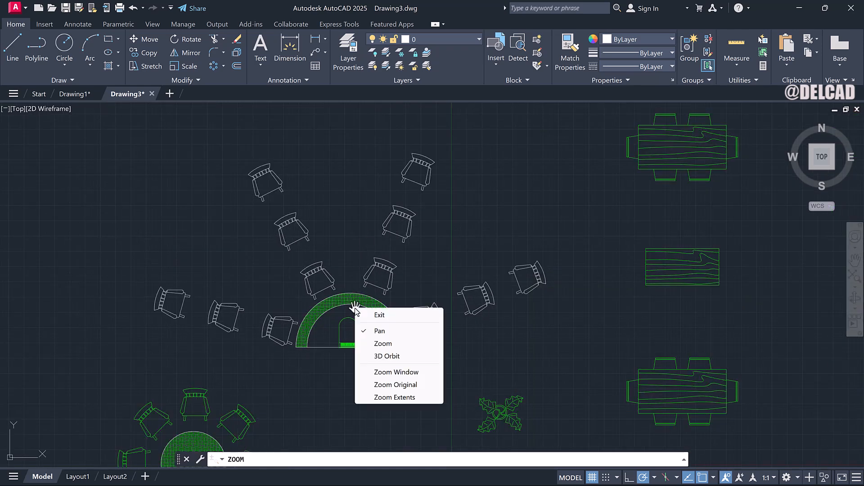
pyautogui.click(380, 315)
pyautogui.scroll(-5, 380, 317)
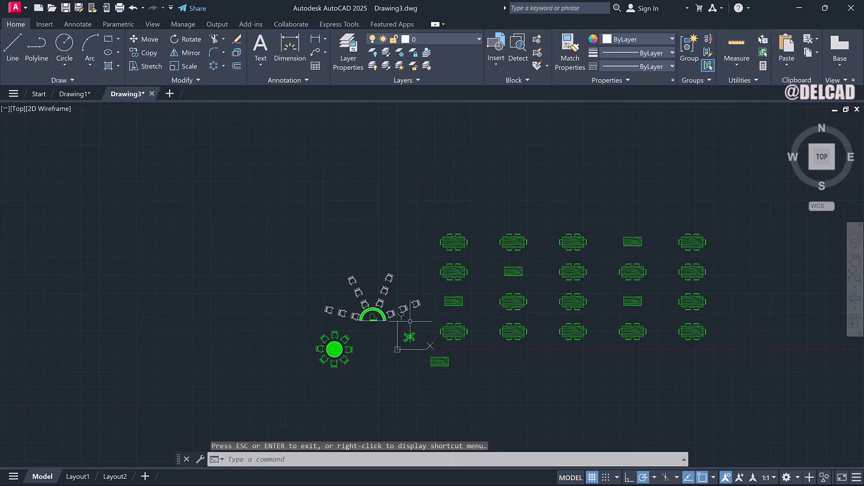
pyautogui.scroll(5, 425, 350)
pyautogui.scroll(-4, 426, 351)
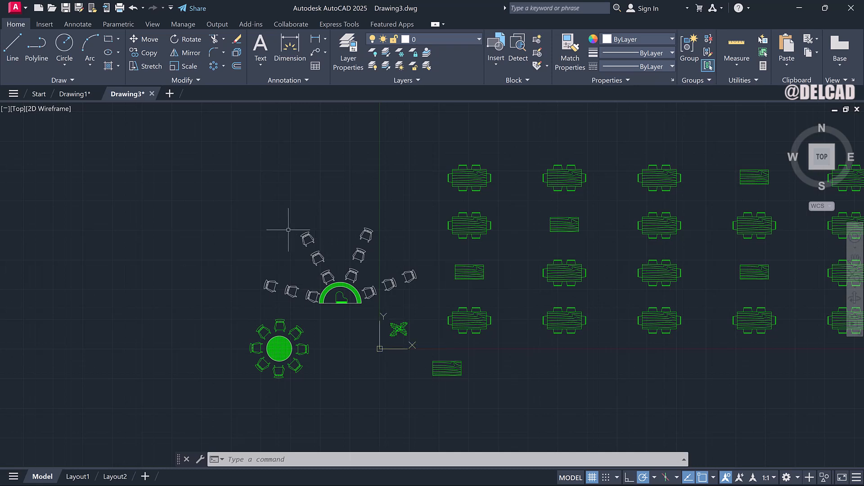
# Draw a rectangle about 201 by 100 units in the empty area below the tables.
pyautogui.click(108, 40)
pyautogui.scroll(-2, 182, 193)
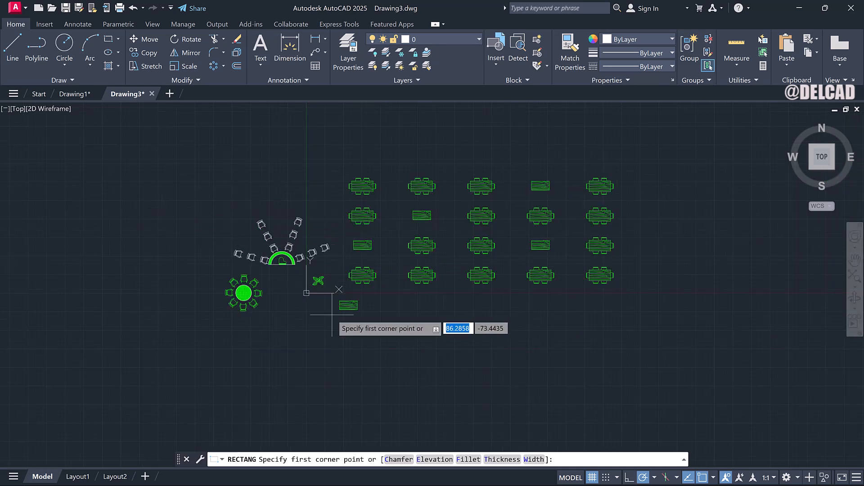
pyautogui.scroll(3, 345, 327)
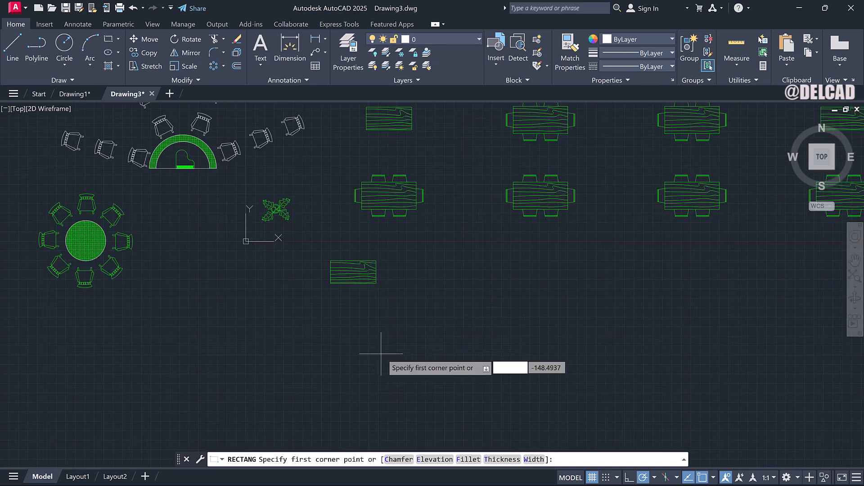
pyautogui.click(341, 341)
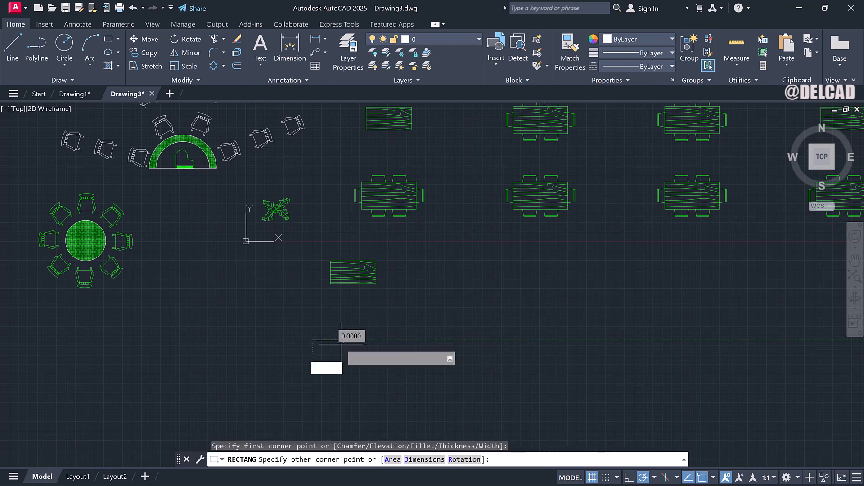
pyautogui.click(466, 415)
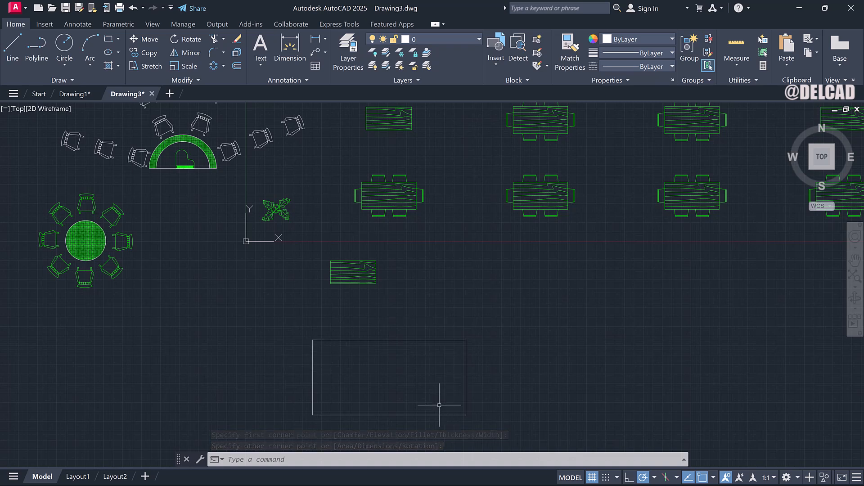
# Fillet all four corners of the rectangle as a polyline with a radius of 15.
pyautogui.write('F')
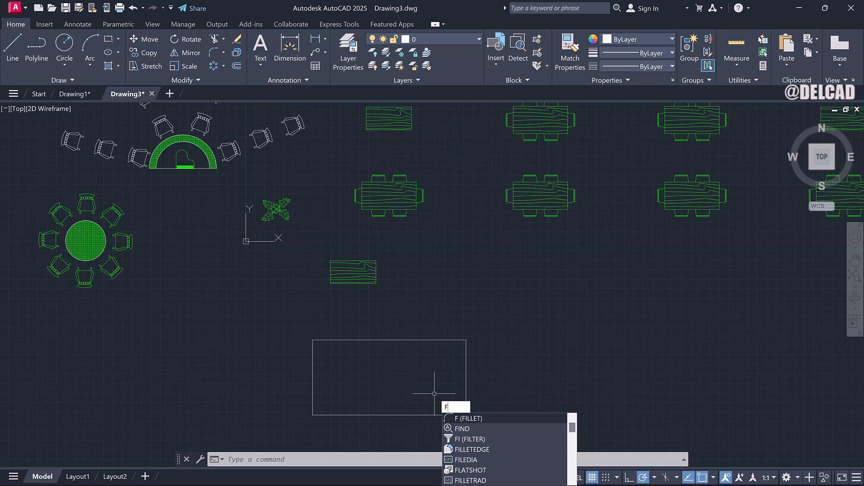
pyautogui.press('Return')
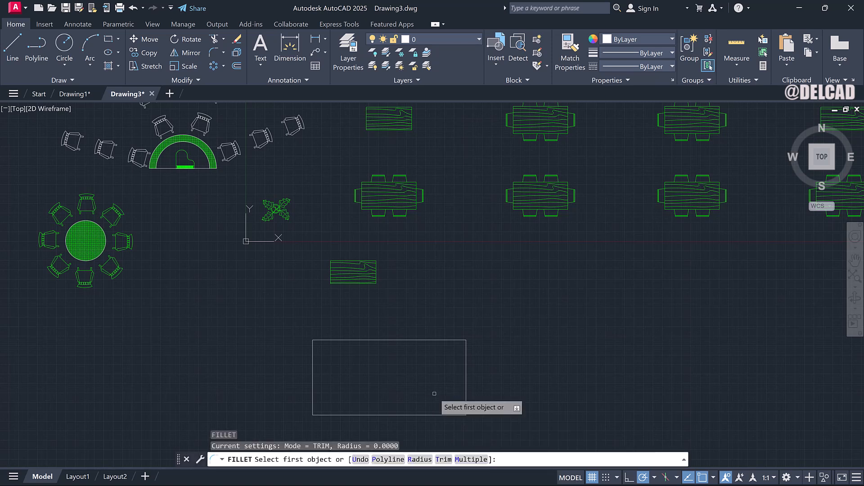
pyautogui.click(420, 460)
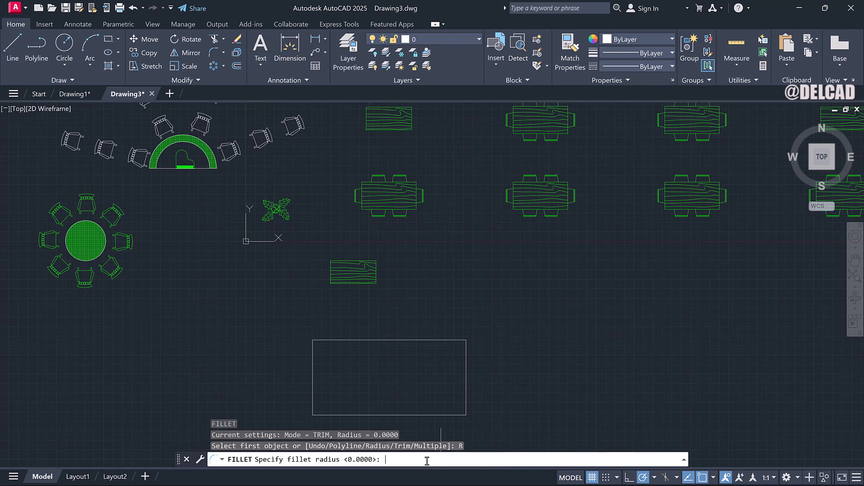
pyautogui.press('Return')
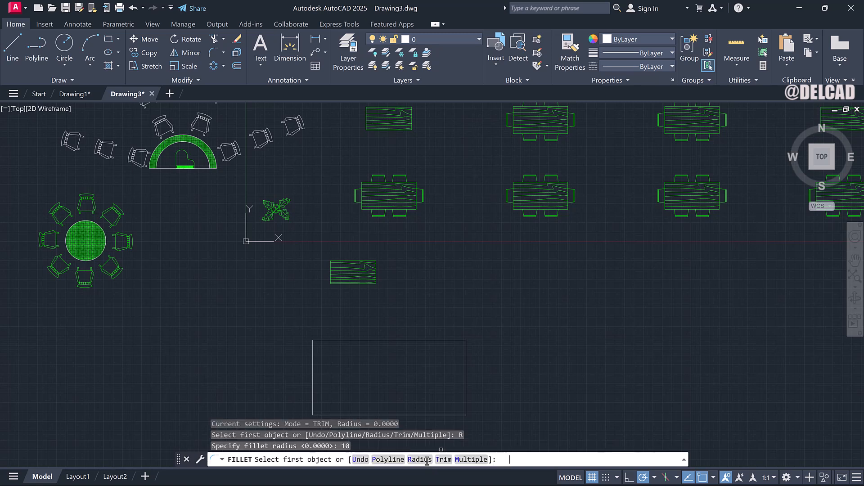
pyautogui.click(388, 460)
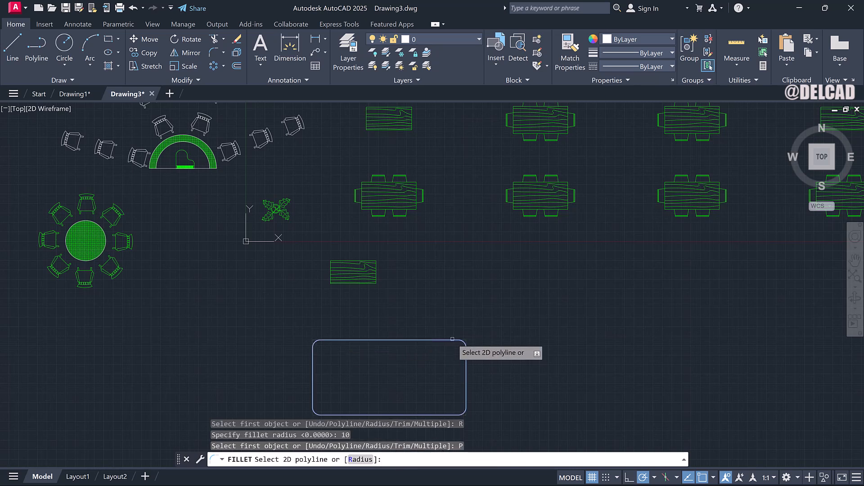
pyautogui.click(360, 460)
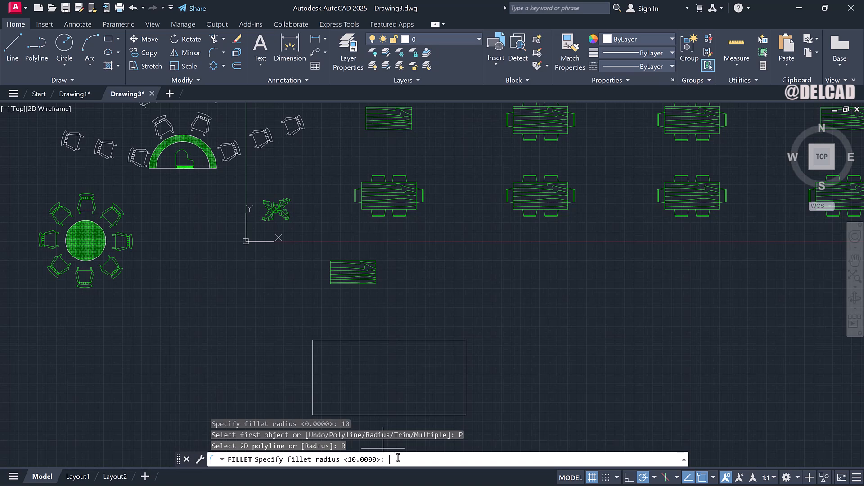
pyautogui.press('Return')
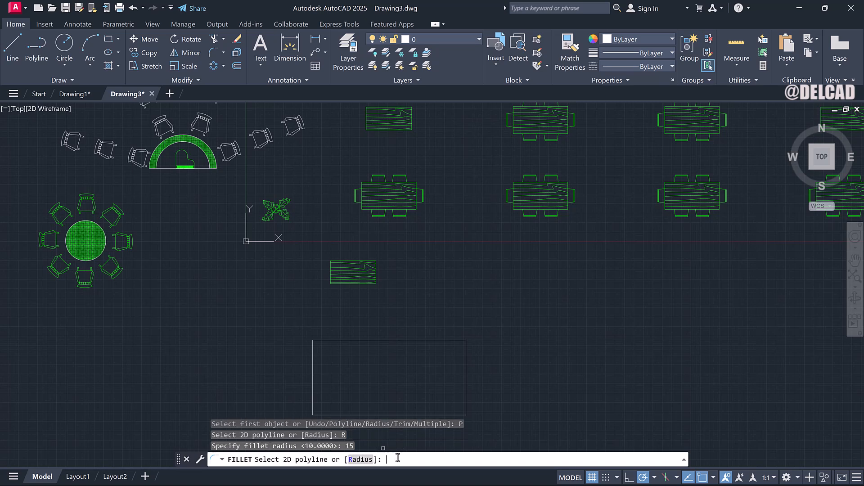
pyautogui.click(400, 340)
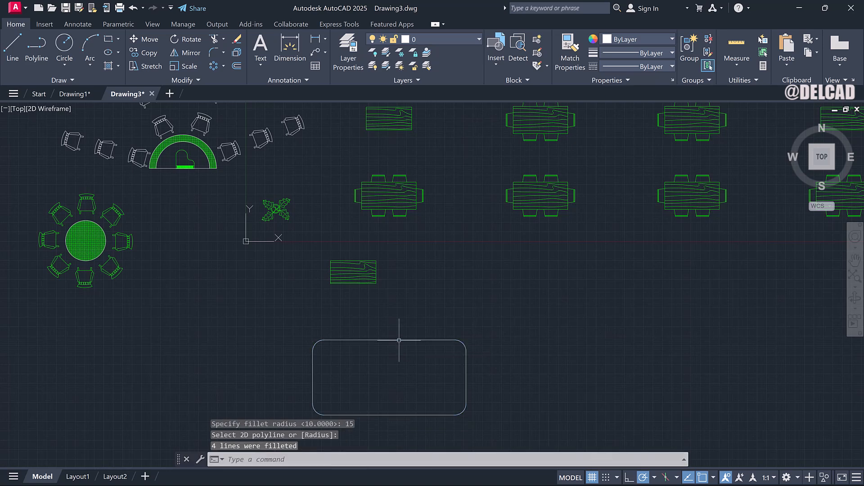
# Offset the rounded rectangle outward through a point picked above it.
pyautogui.scroll(2, 440, 348)
pyautogui.scroll(-2, 439, 355)
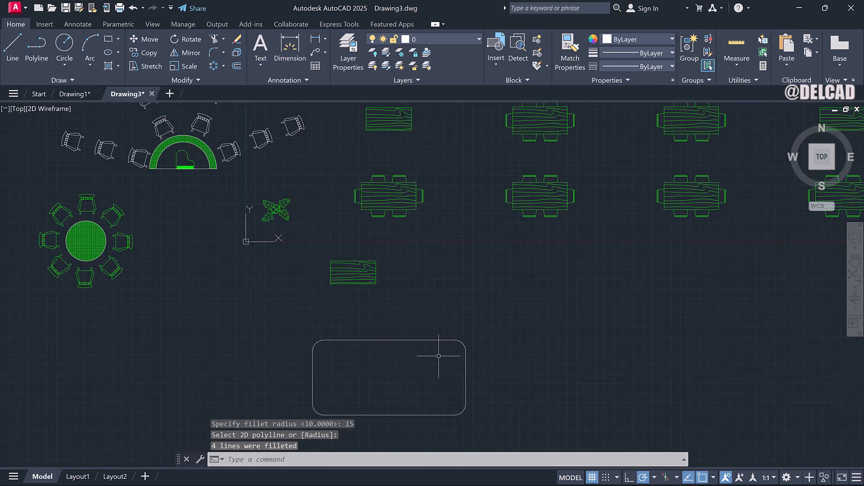
pyautogui.rightClick(431, 358)
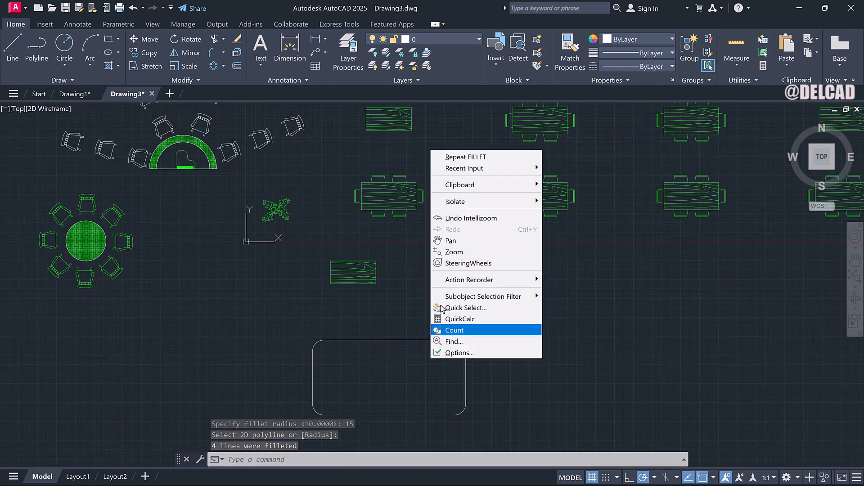
pyautogui.click(453, 244)
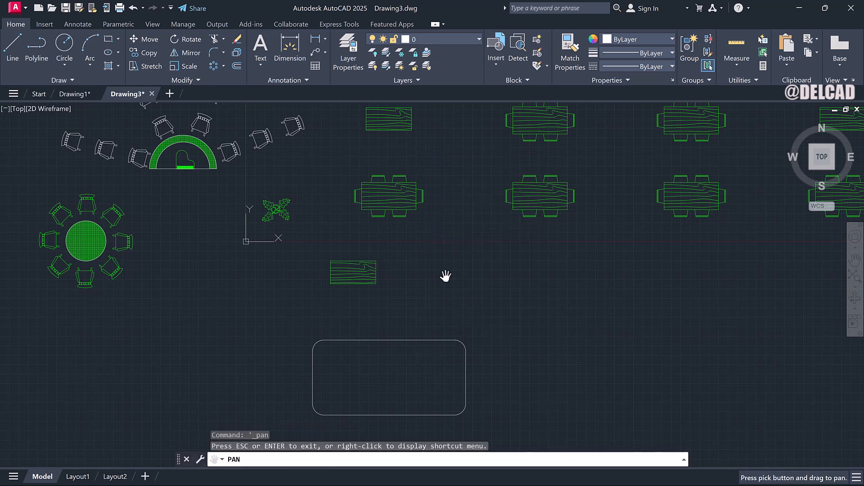
pyautogui.moveTo(431, 349); pyautogui.dragTo(430, 305)
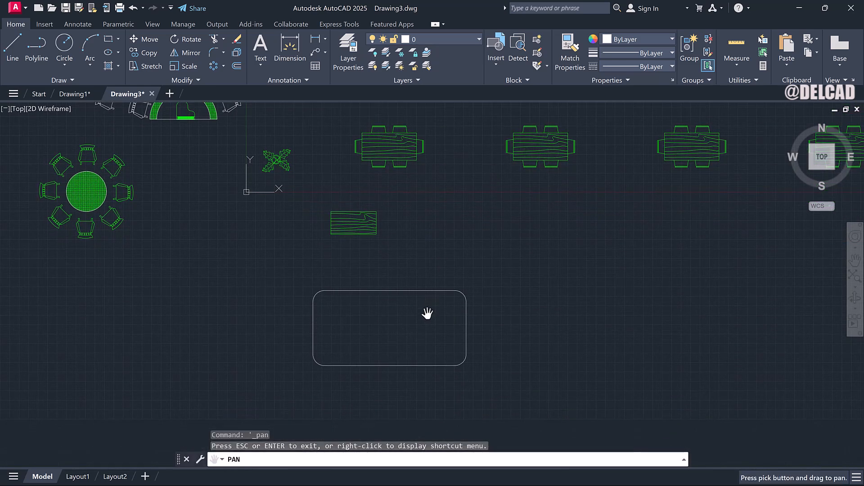
pyautogui.scroll(4, 425, 324)
pyautogui.scroll(-4, 426, 324)
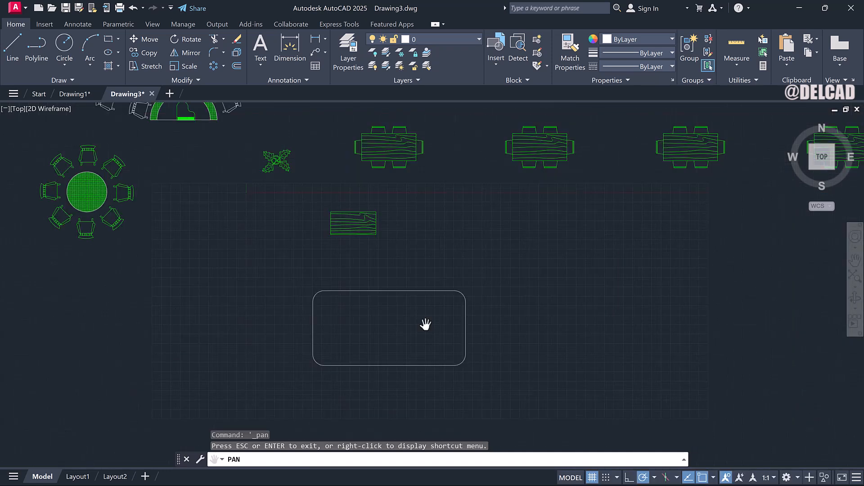
pyautogui.press('Escape')
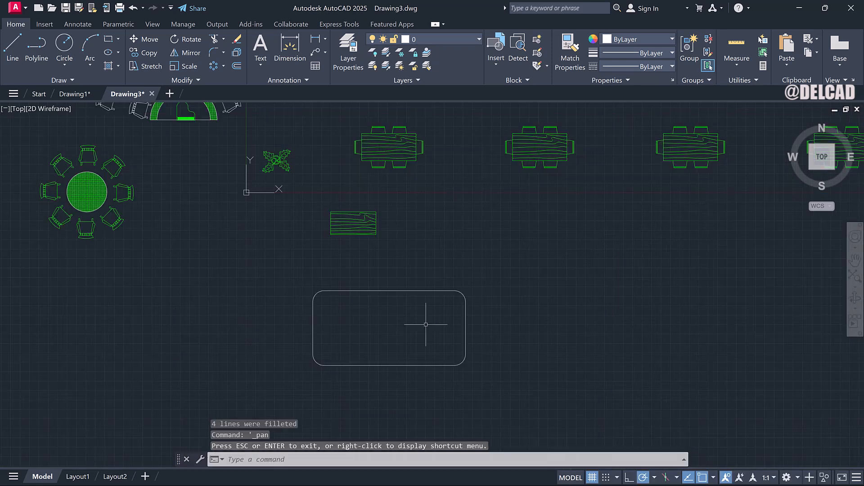
pyautogui.write('O')
pyautogui.press('Return')
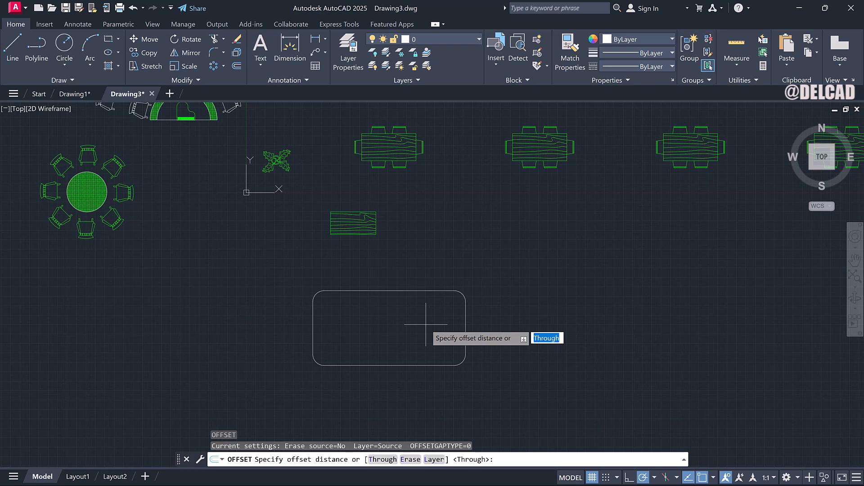
pyautogui.press('Return')
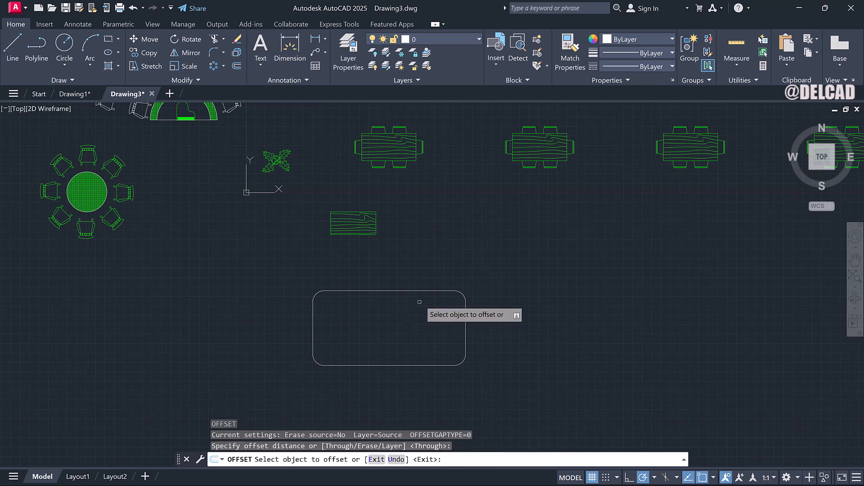
pyautogui.click(426, 292)
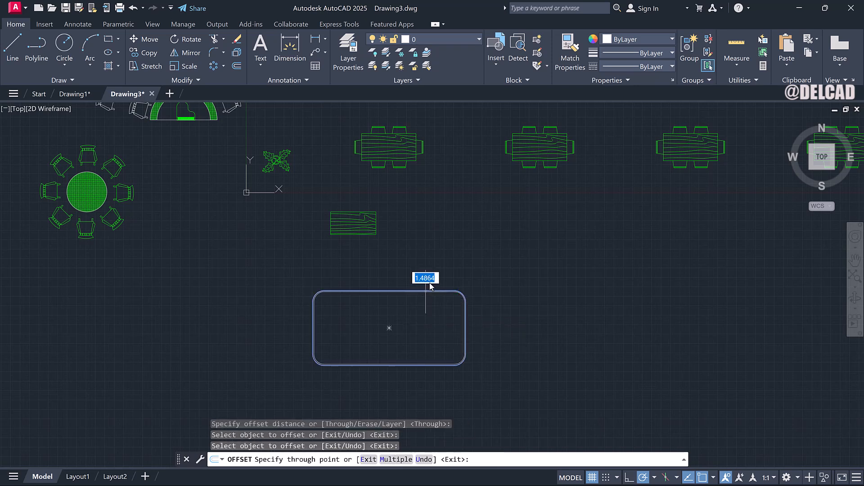
pyautogui.click(435, 262)
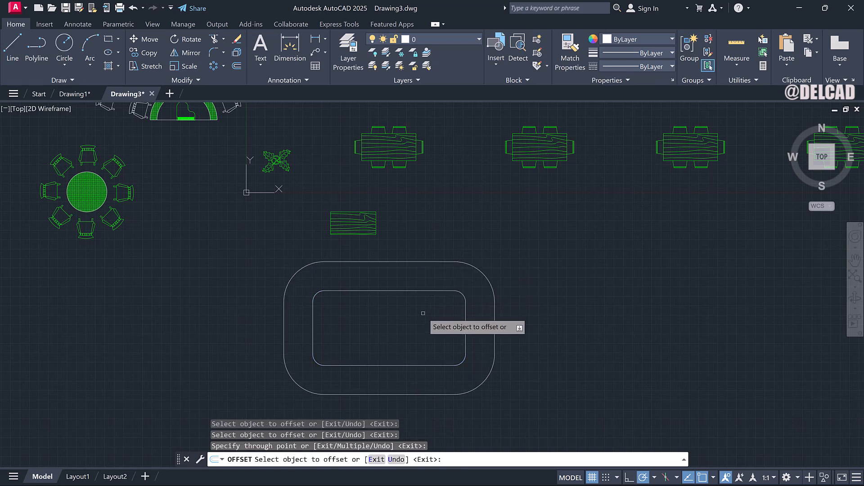
pyautogui.press('Escape')
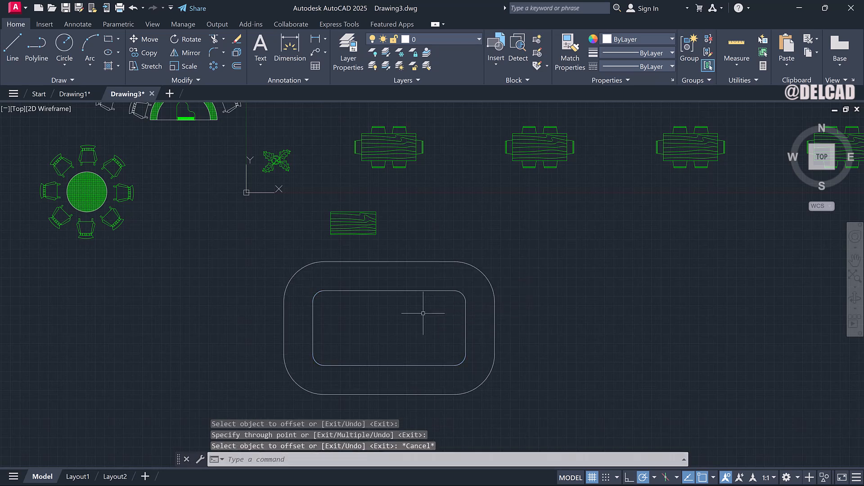
# Hatch the inside of the inner rounded rectangle with the current green pattern.
pyautogui.press('BackSpace')
pyautogui.write('h')
pyautogui.press('Return')
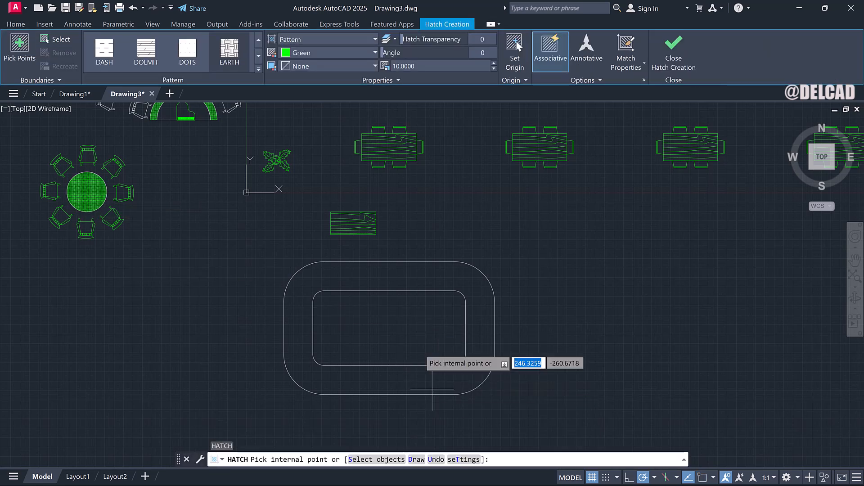
pyautogui.click(406, 333)
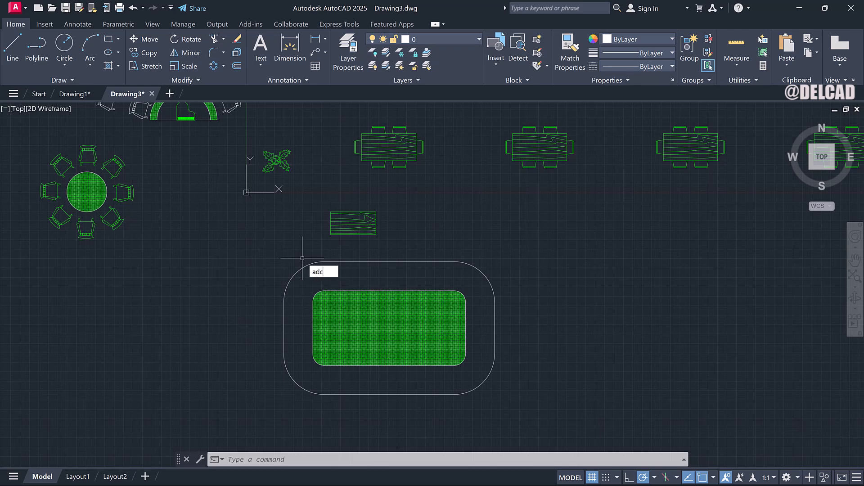
# Insert the Chair - Rocking block from DesignCenter below the rectangles and close DesignCenter.
pyautogui.press('Return')
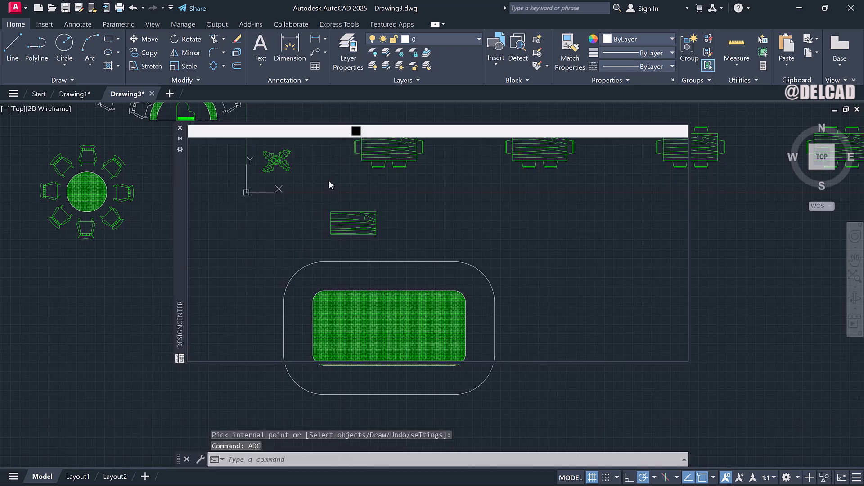
pyautogui.click(404, 176)
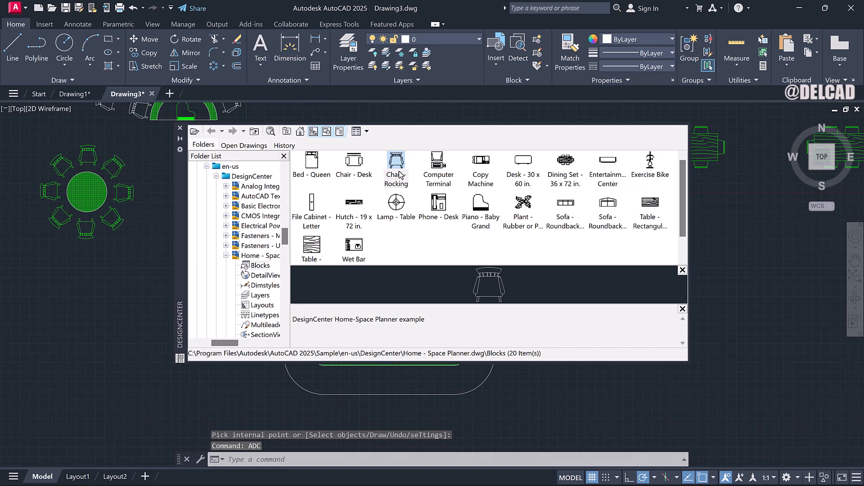
pyautogui.click(398, 171)
pyautogui.moveTo(501, 311); pyautogui.dragTo(550, 398)
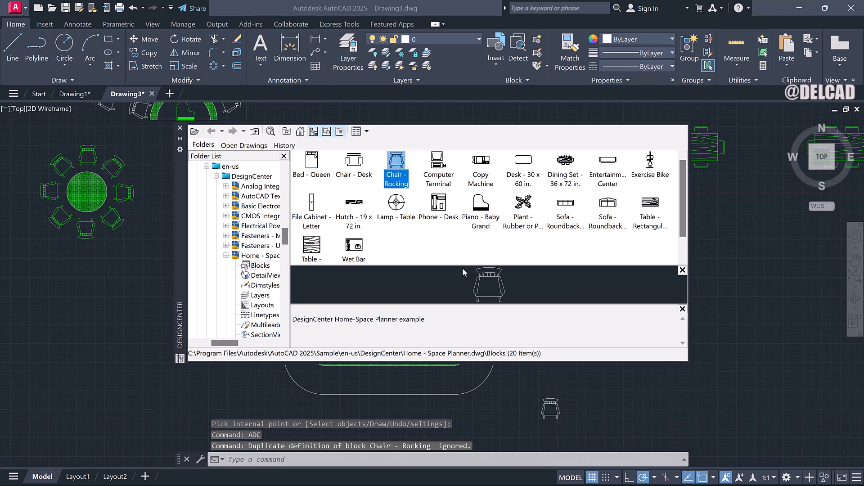
pyautogui.click(181, 129)
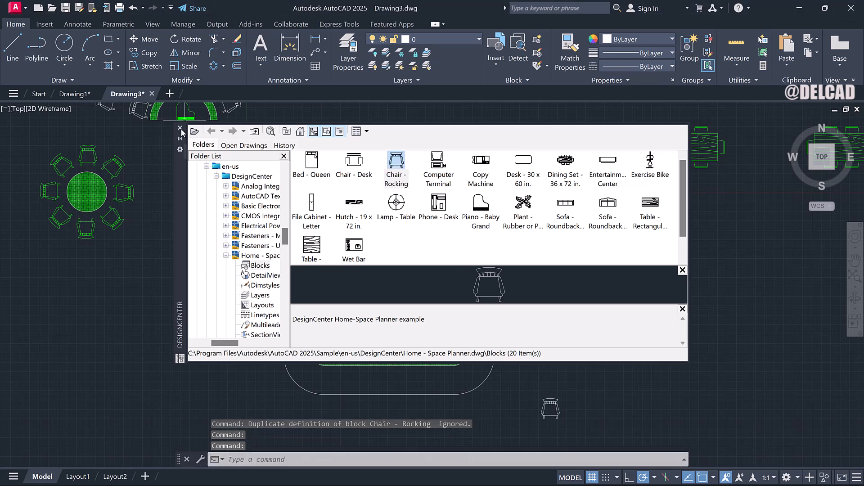
pyautogui.click(181, 128)
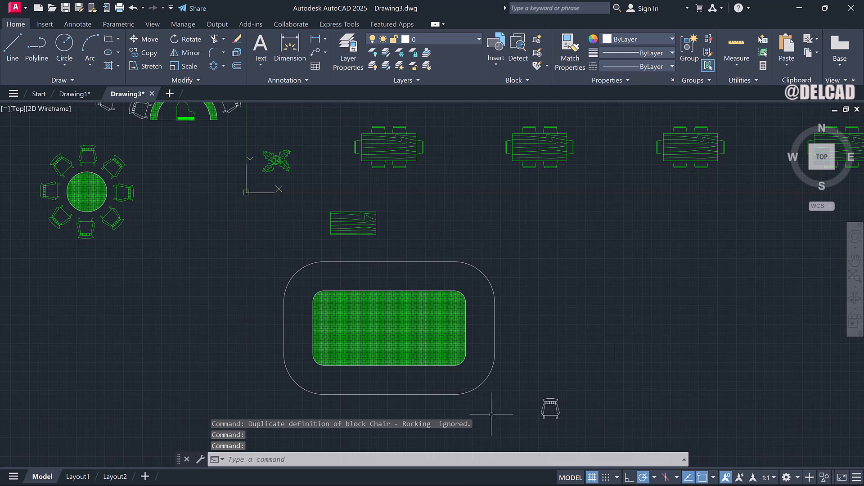
# Move the rocking chair to just above the outer rounded rectangle.
pyautogui.click(539, 406)
pyautogui.click(543, 403)
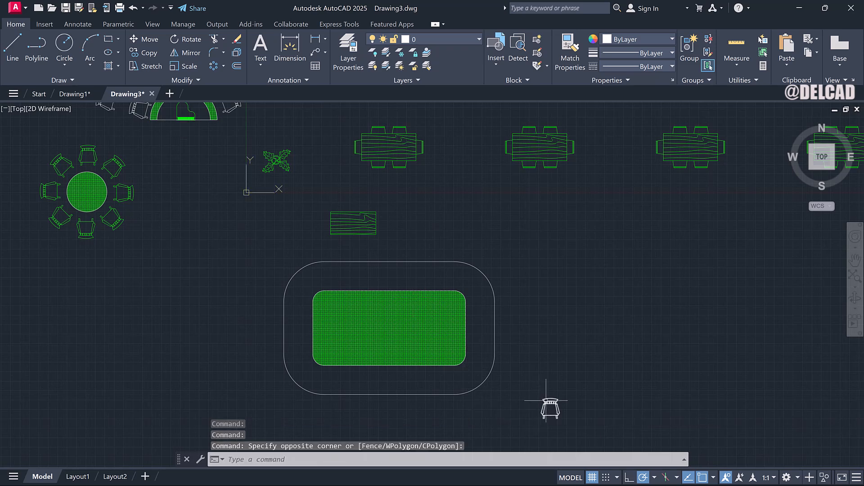
pyautogui.click(546, 401)
pyautogui.rightClick(546, 401)
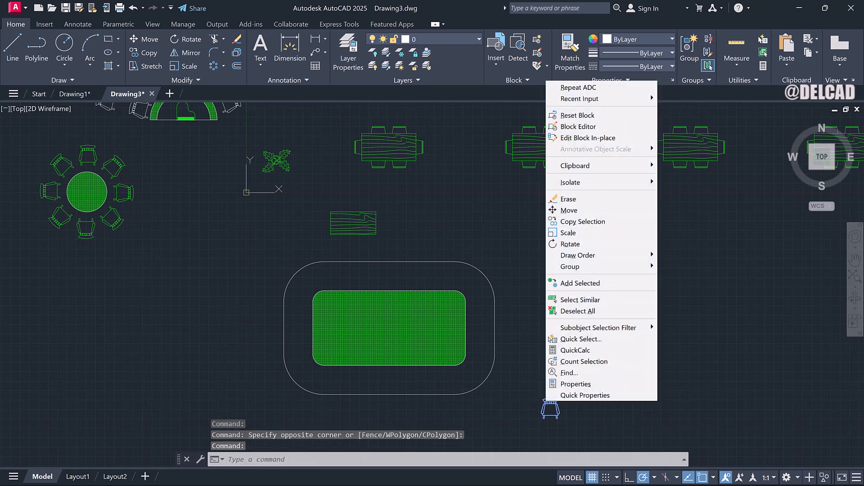
pyautogui.click(570, 212)
pyautogui.click(558, 412)
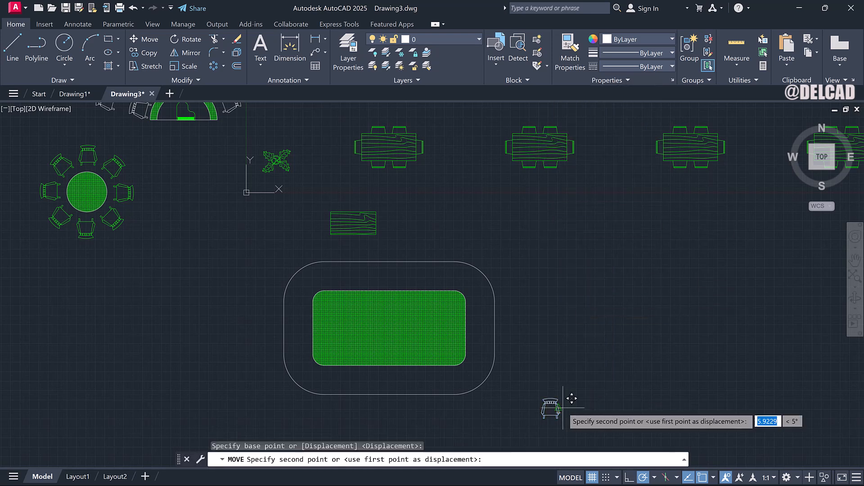
pyautogui.click(435, 237)
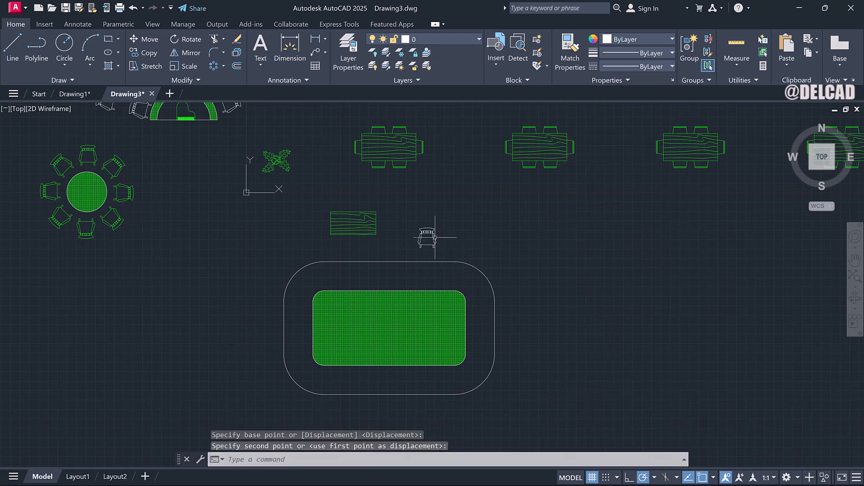
# Erase the small table block to the left of the chair.
pyautogui.click(363, 225)
pyautogui.rightClick(362, 224)
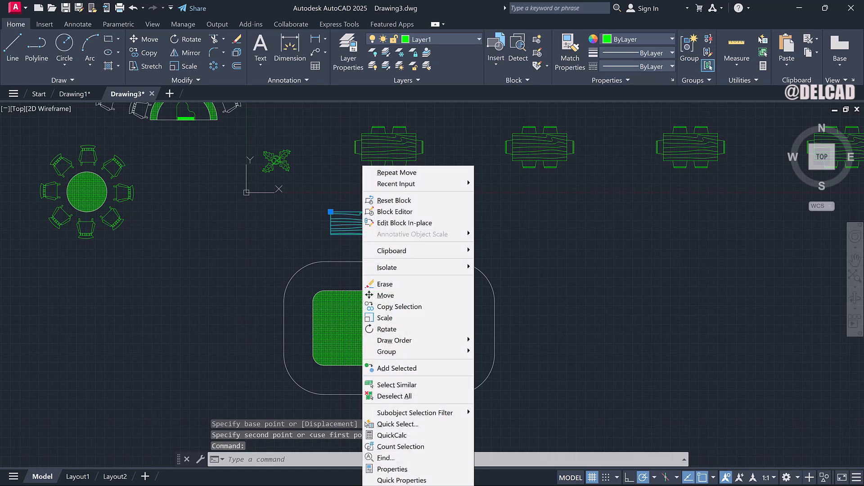
pyautogui.click(390, 283)
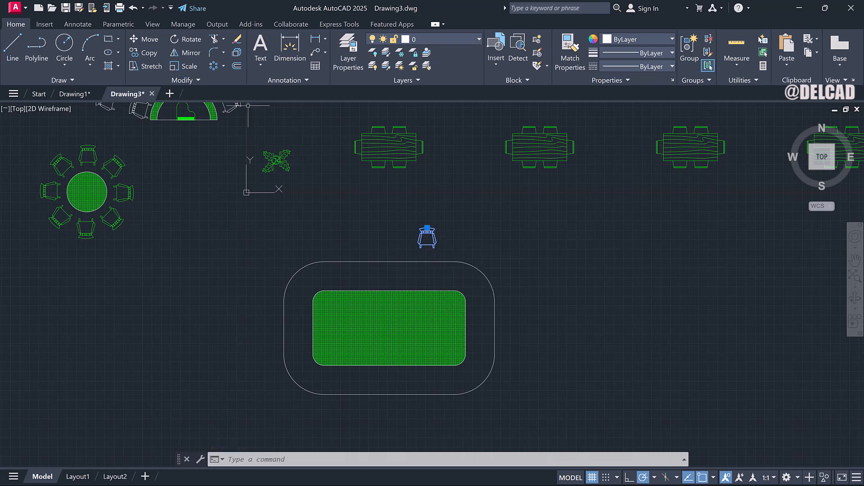
# Polar-array the chair around the center of the rounded rectangles, then undo the array.
pyautogui.click(224, 66)
pyautogui.click(250, 129)
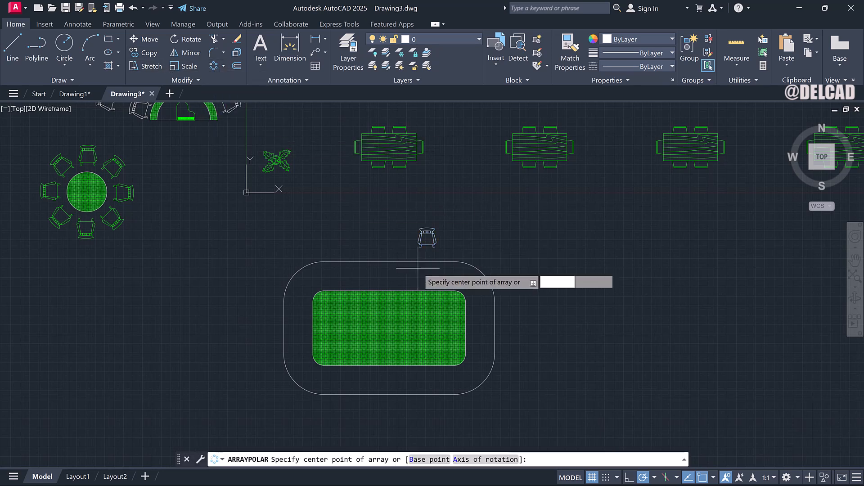
pyautogui.scroll(4, 393, 337)
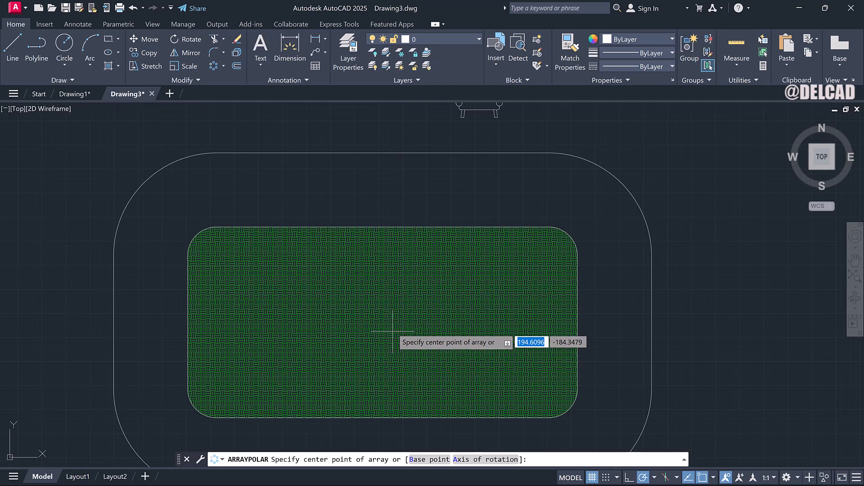
pyautogui.scroll(-2, 392, 313)
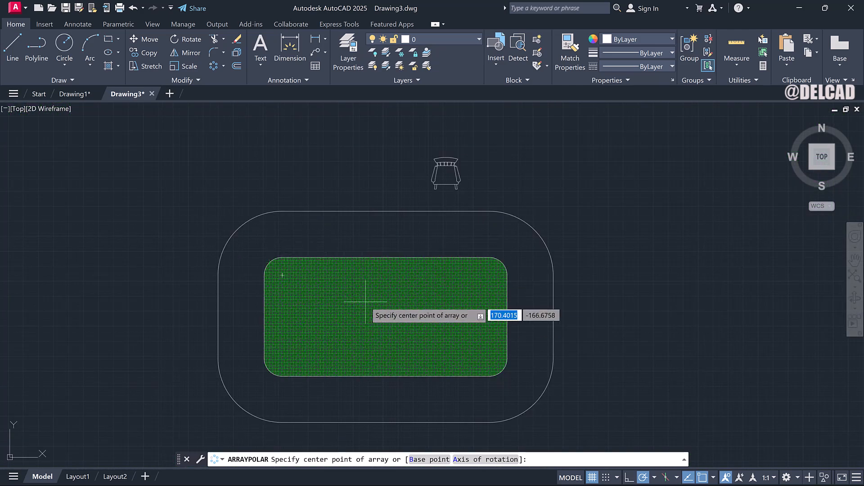
pyautogui.click(386, 315)
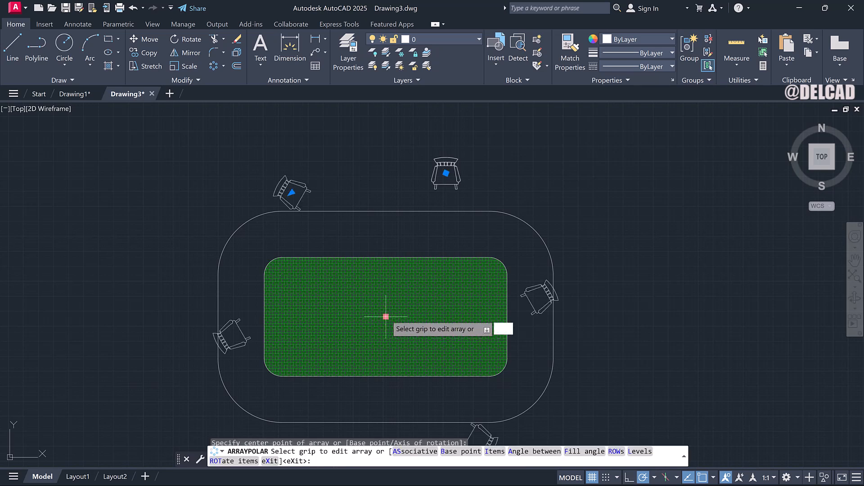
pyautogui.scroll(-4, 387, 311)
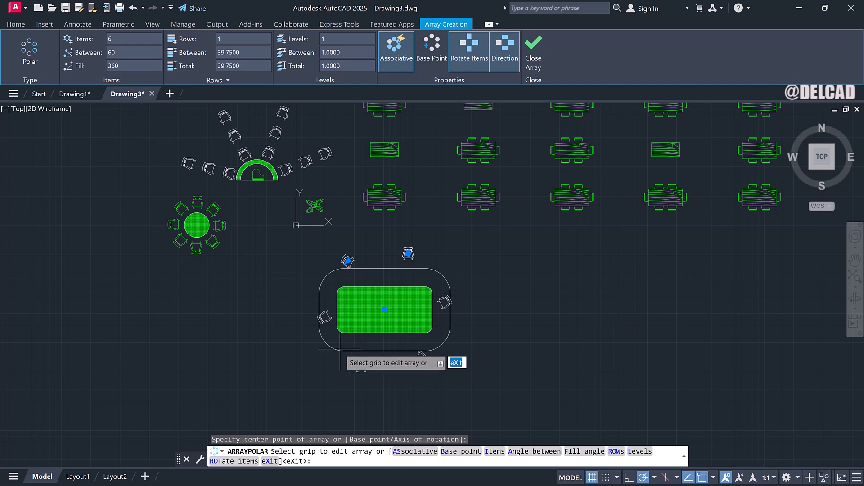
pyautogui.press('Return')
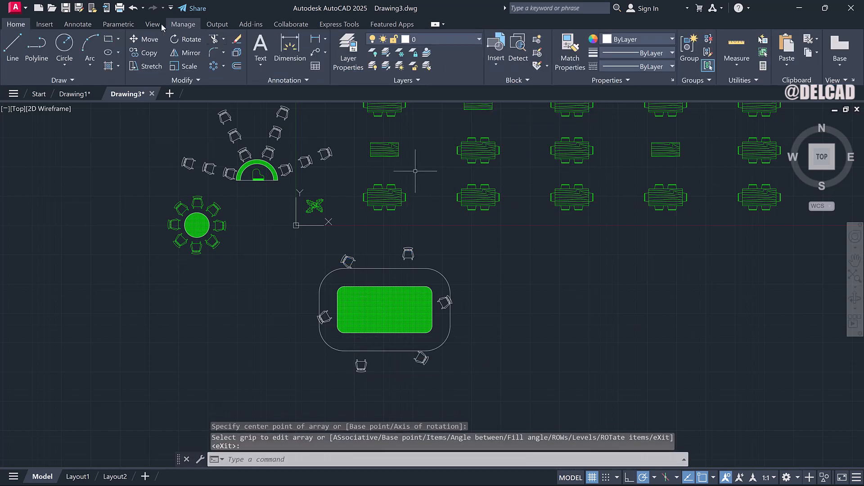
pyautogui.click(133, 8)
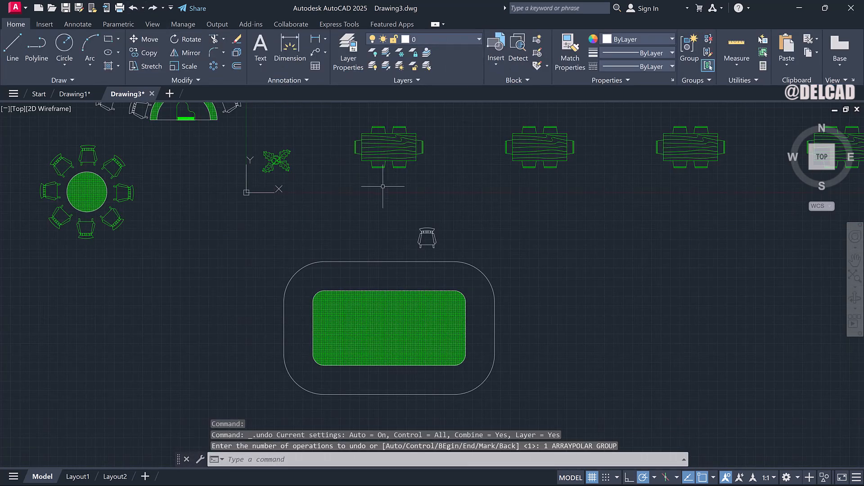
# Start a path array of the rocking chair along the outer rounded rectangle.
pyautogui.click(432, 236)
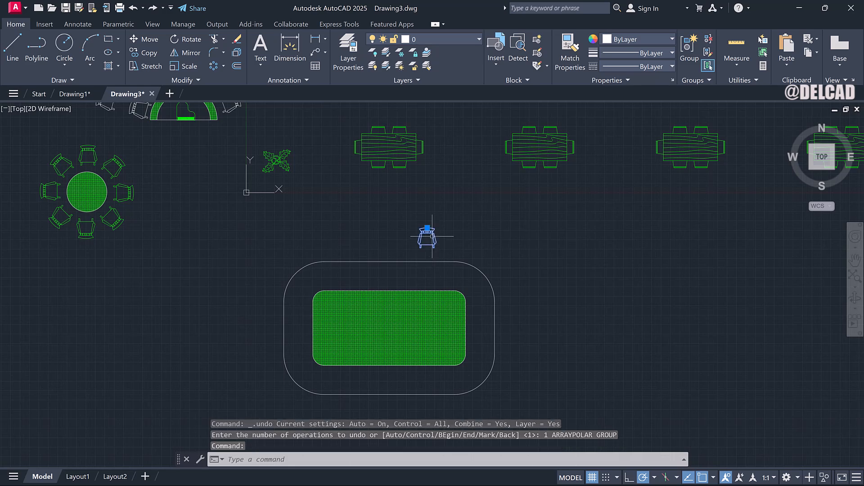
pyautogui.click(224, 67)
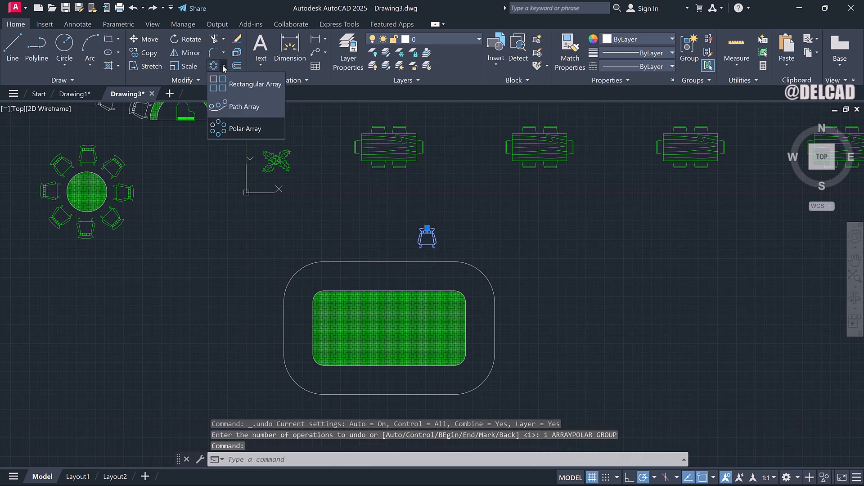
pyautogui.click(244, 107)
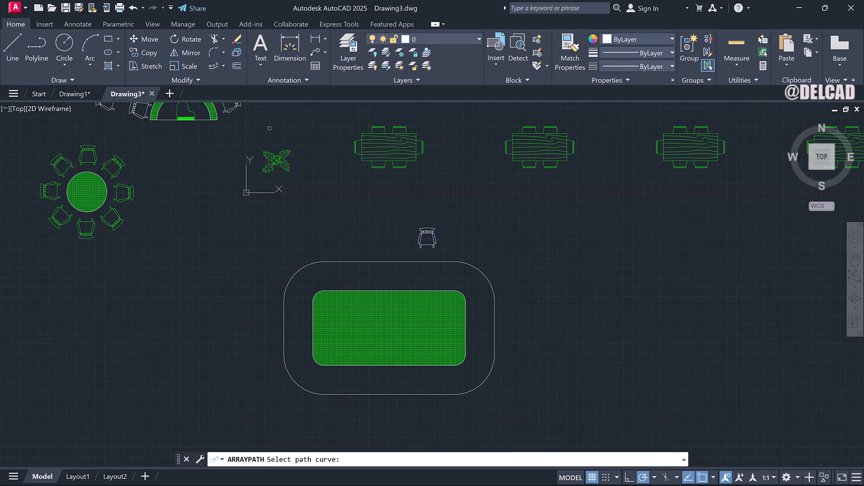
pyautogui.click(365, 261)
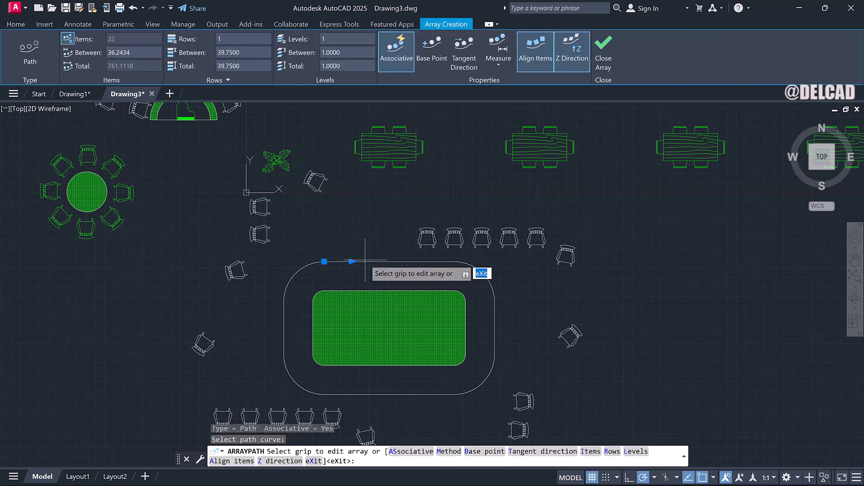
pyautogui.scroll(-2, 365, 260)
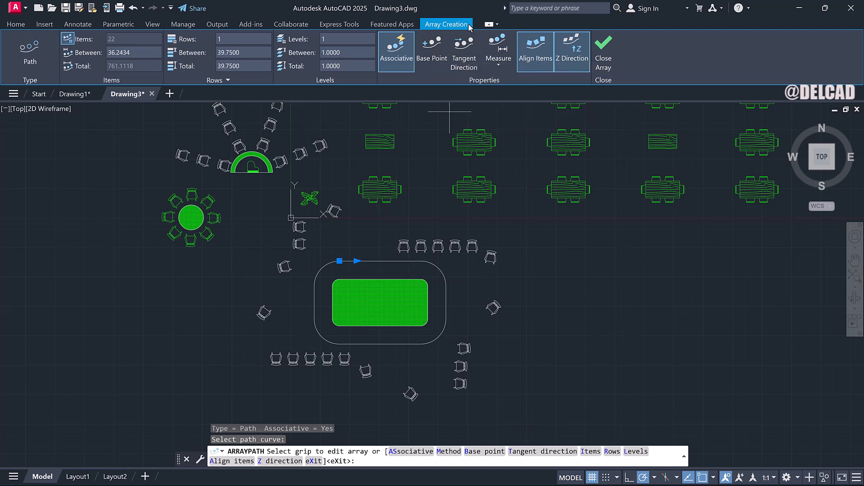
# Redefine the path array's base point at the center of the rocking chair.
pyautogui.click(432, 52)
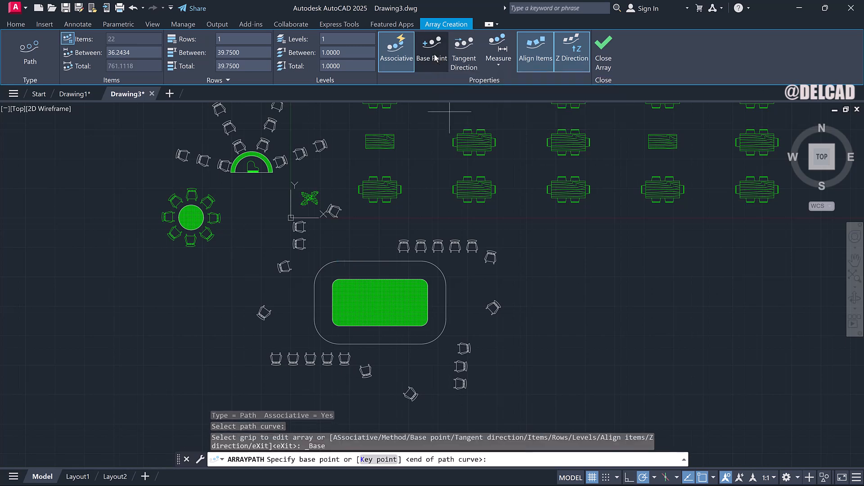
pyautogui.scroll(8, 401, 241)
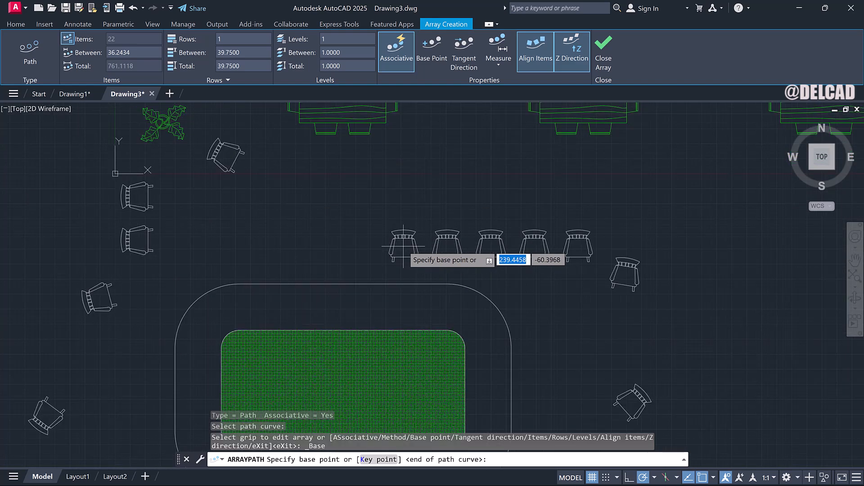
pyautogui.scroll(5, 401, 246)
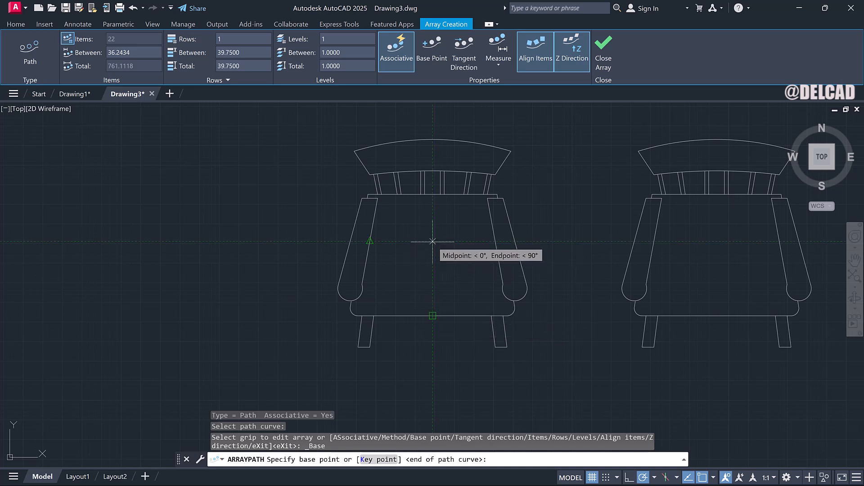
pyautogui.click(432, 242)
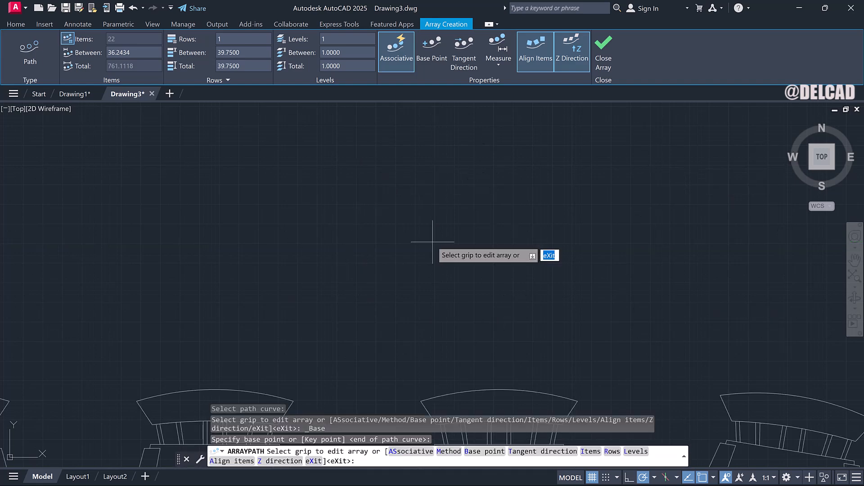
pyautogui.scroll(-8, 432, 242)
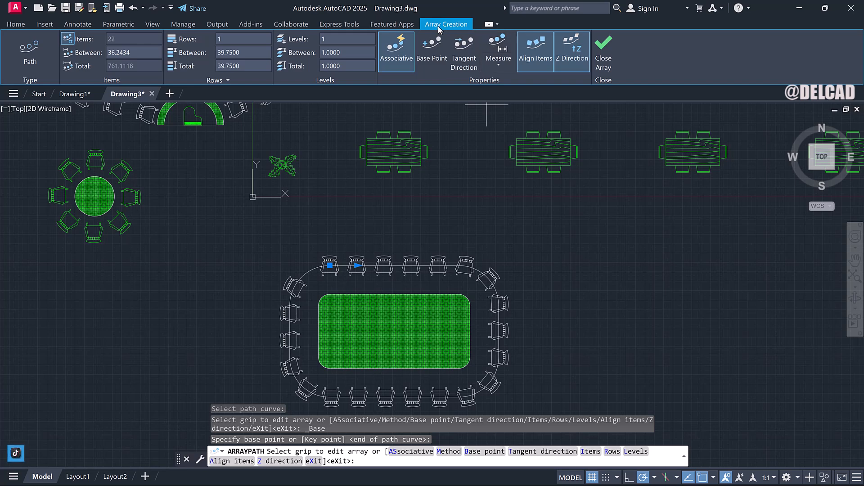
# Switch the path array to the Divide method and set the item count to 15.
pyautogui.click(500, 64)
pyautogui.click(510, 88)
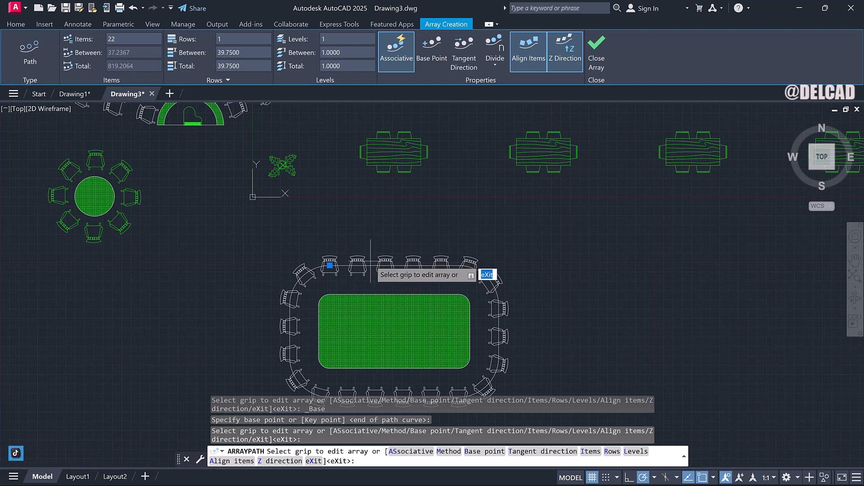
pyautogui.click(135, 38)
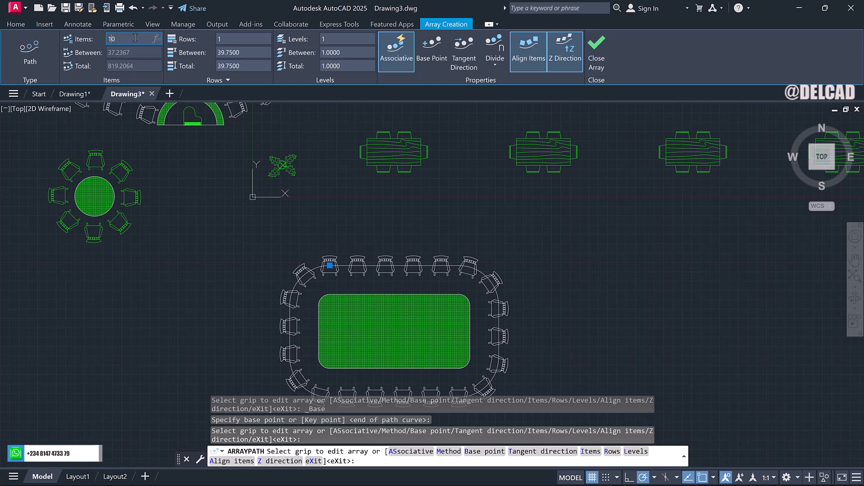
pyautogui.write('10')
pyautogui.press('Return')
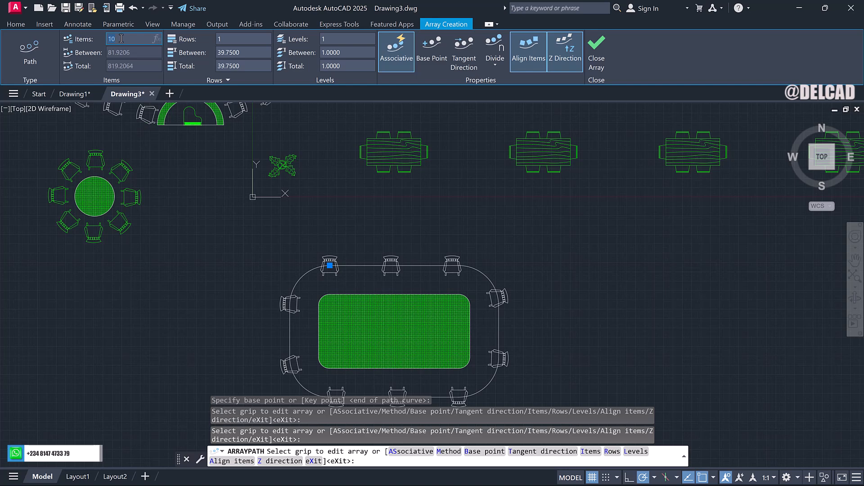
pyautogui.write('15')
pyautogui.press('Return')
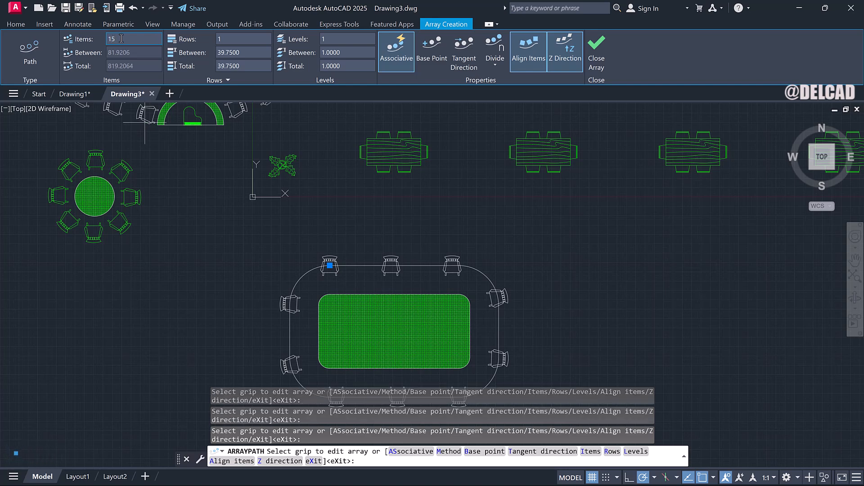
# Set the path array to 2 rows and close the array.
pyautogui.scroll(-2, 379, 272)
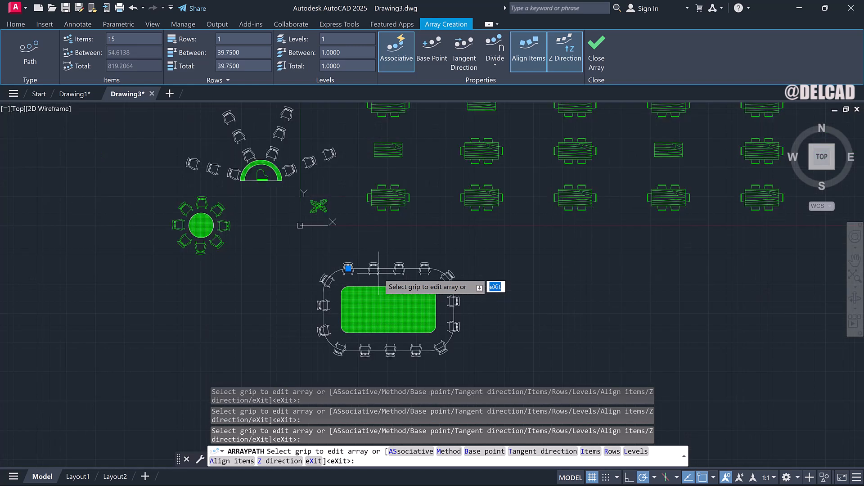
pyautogui.scroll(2, 378, 272)
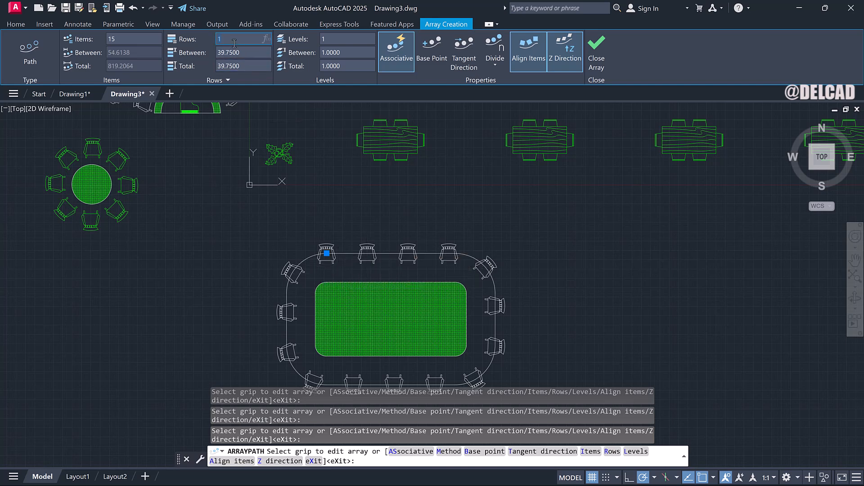
pyautogui.press('Return')
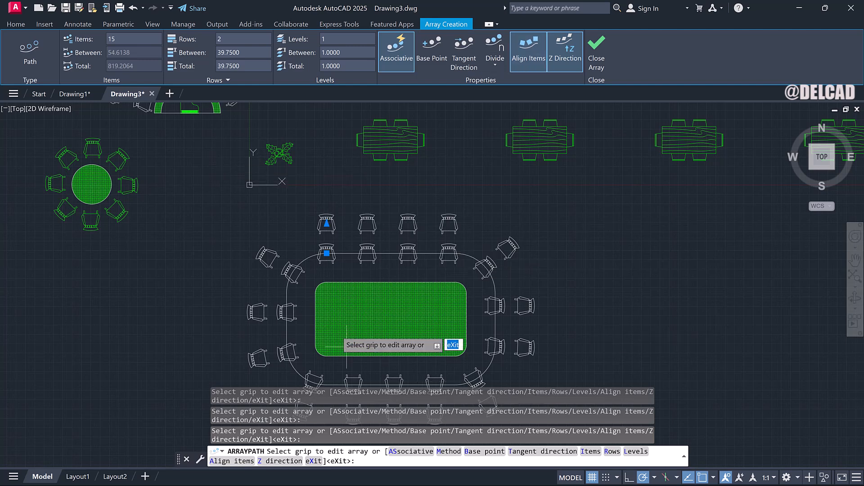
pyautogui.click(597, 56)
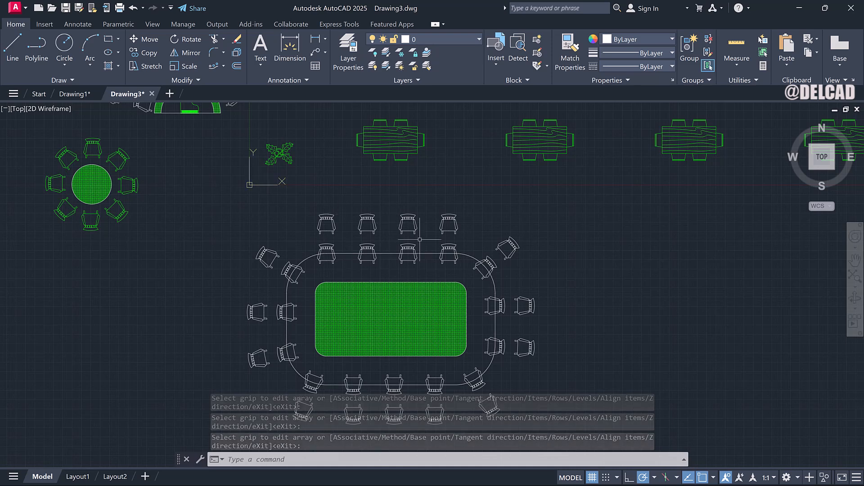
# Erase the outer rounded rectangle used as the array path.
pyautogui.click(465, 254)
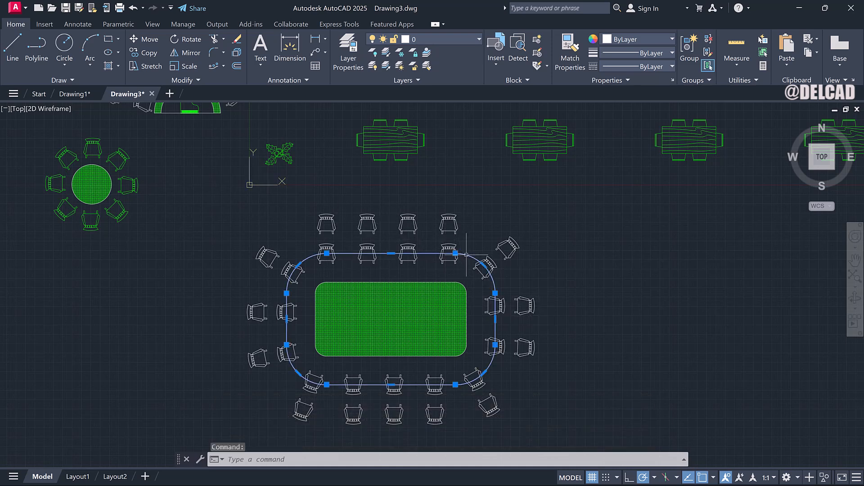
pyautogui.click(236, 41)
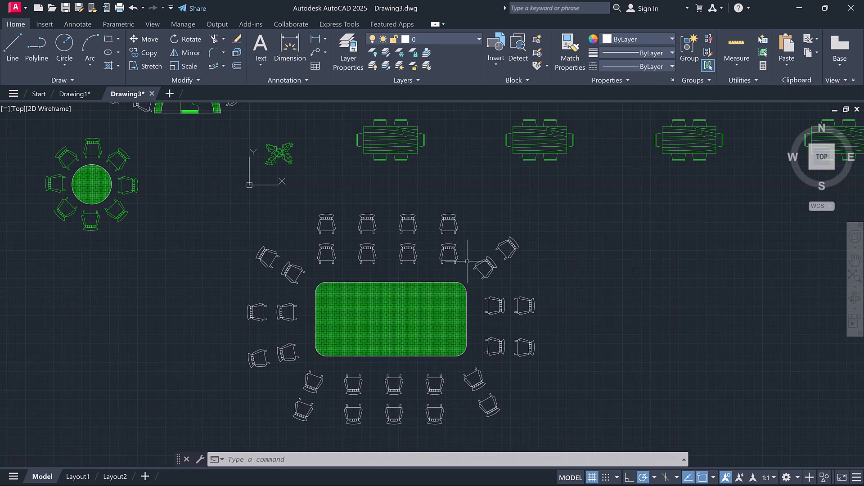
# Select the plant block near the coordinate icon.
pyautogui.scroll(-2, 467, 261)
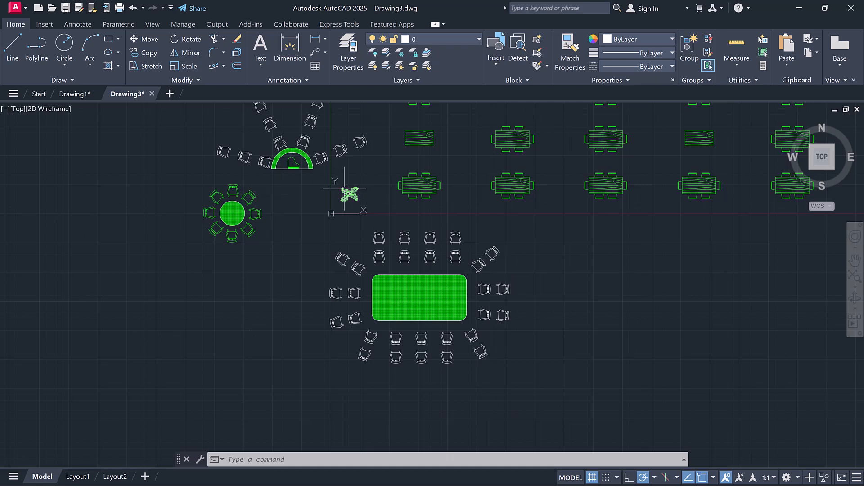
pyautogui.click(345, 189)
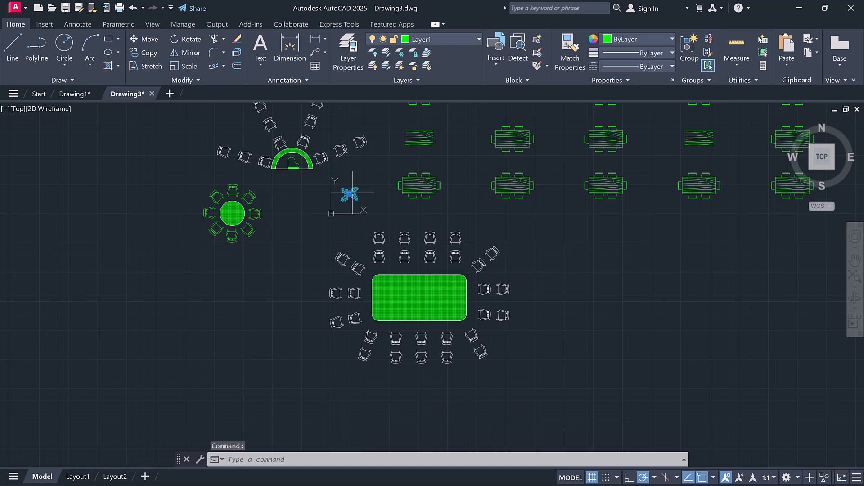